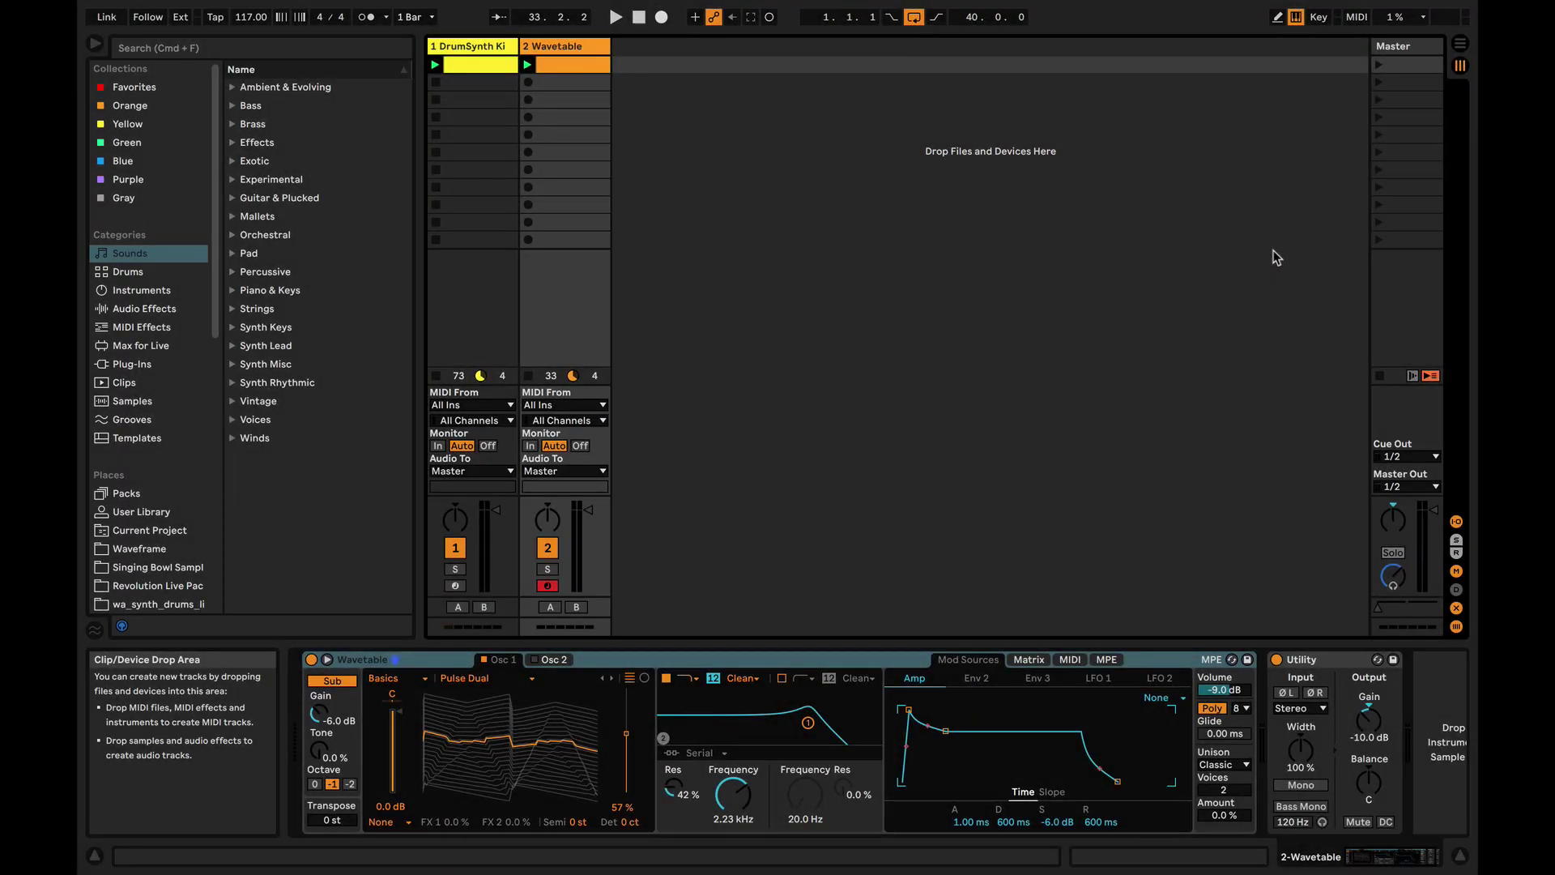
- Switch to Arrangement View to show the DrumSynt and Wavetable tracks
key(Tab)
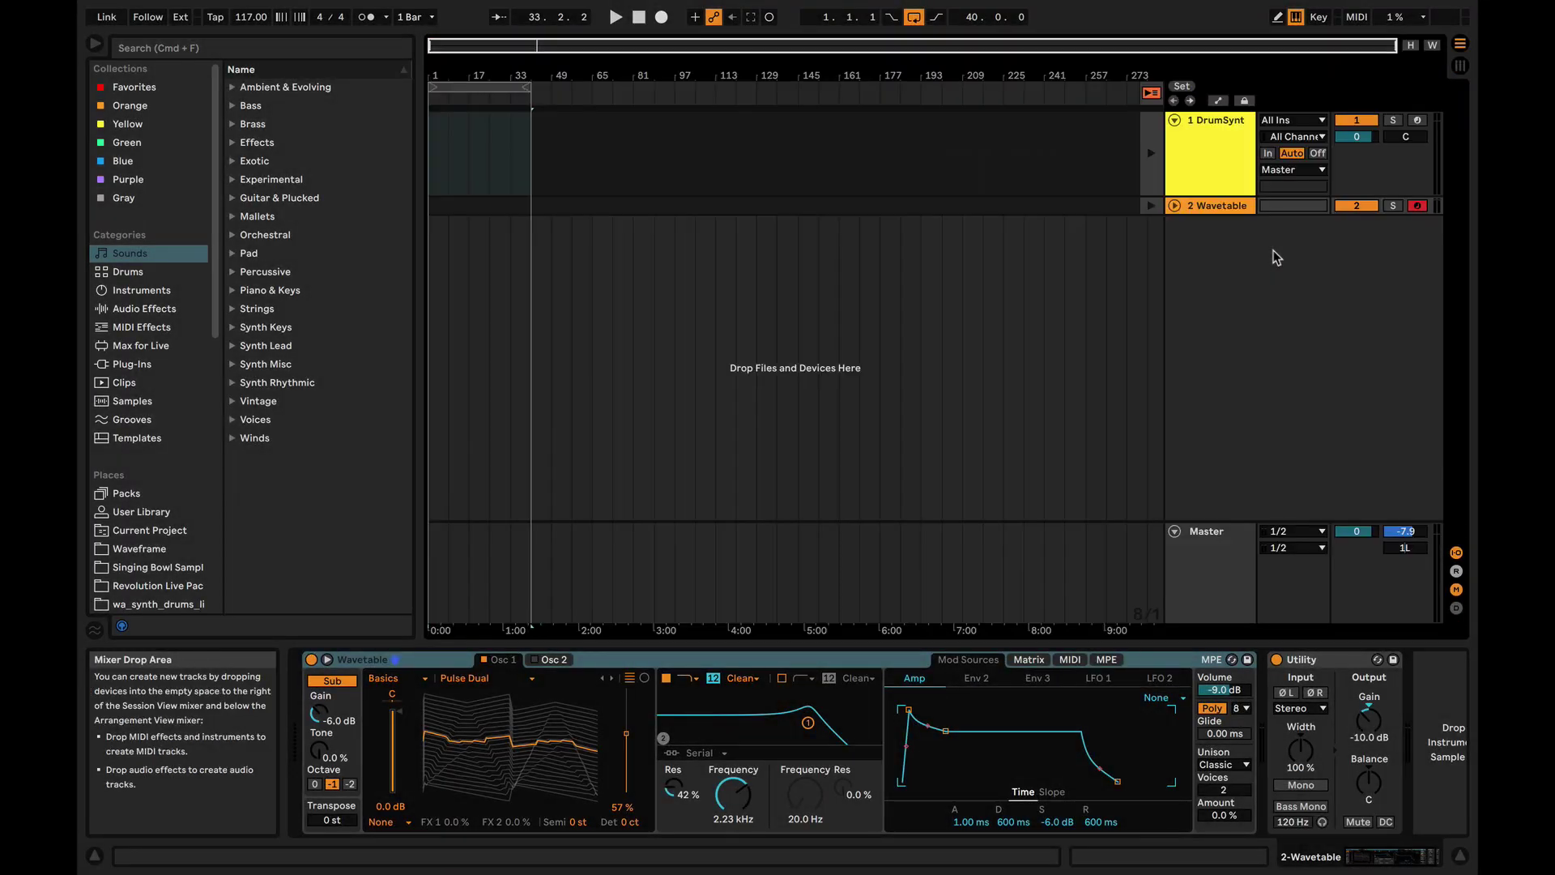
- Change the interface theme to Live 10 Dark in Preferences
key(super+comma)
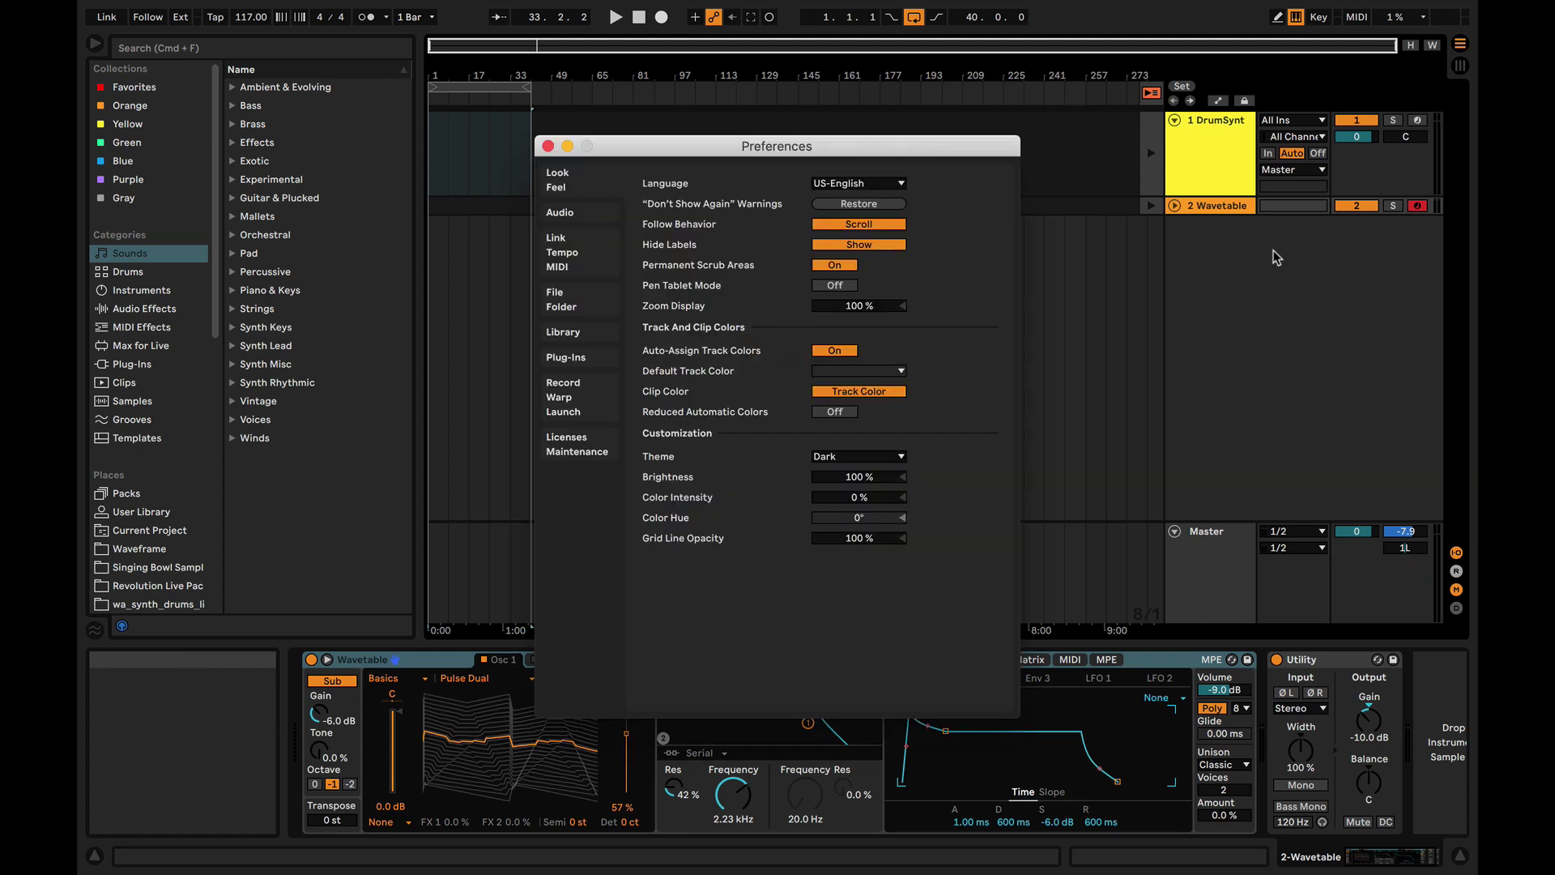
click(848, 460)
click(848, 577)
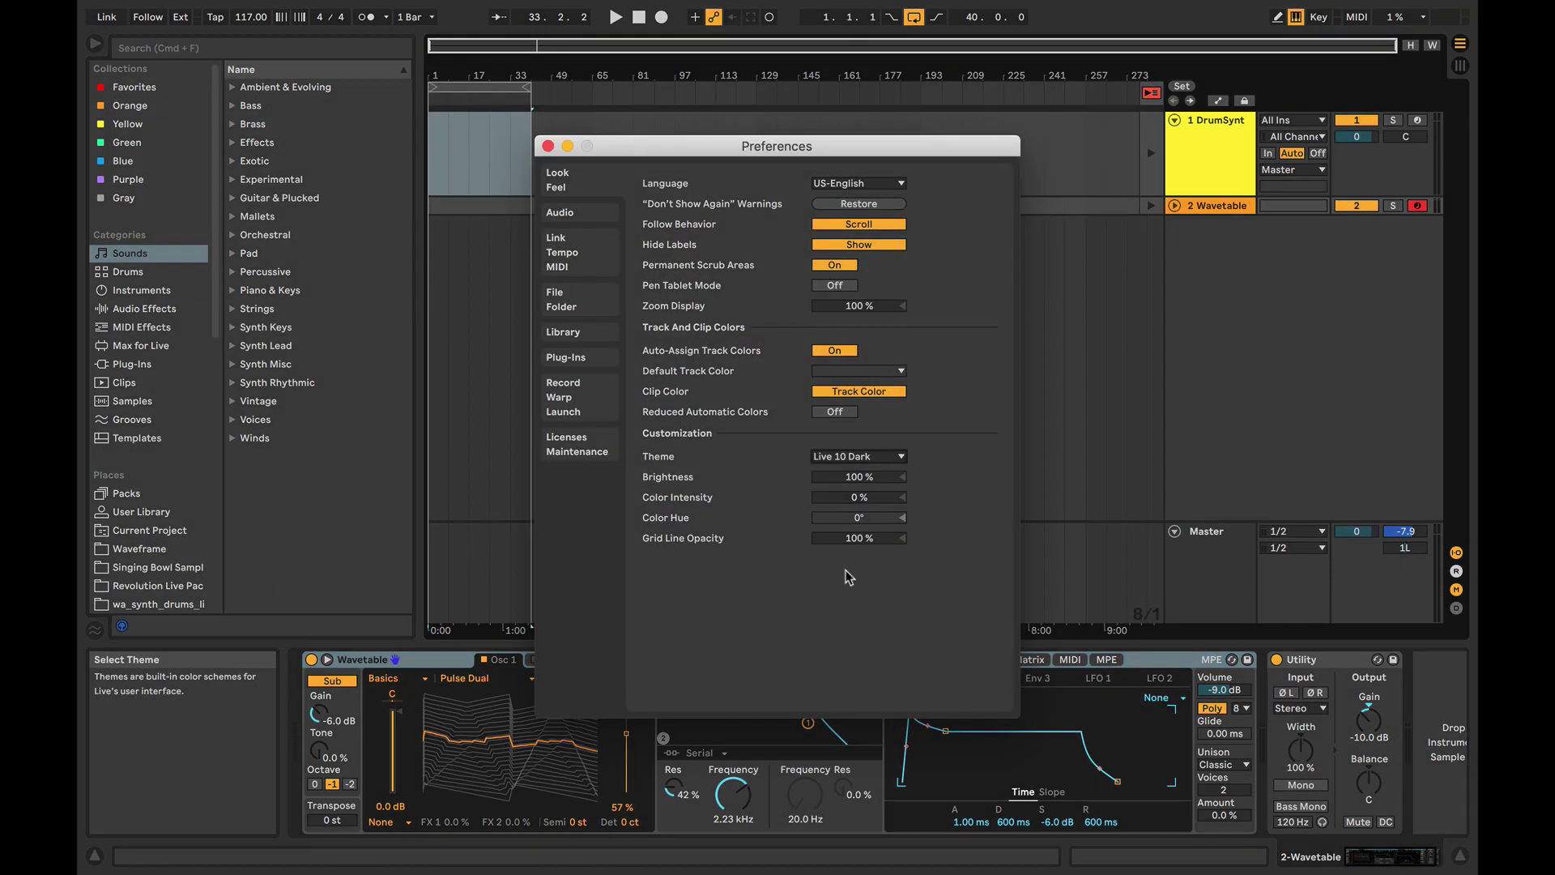
click(846, 458)
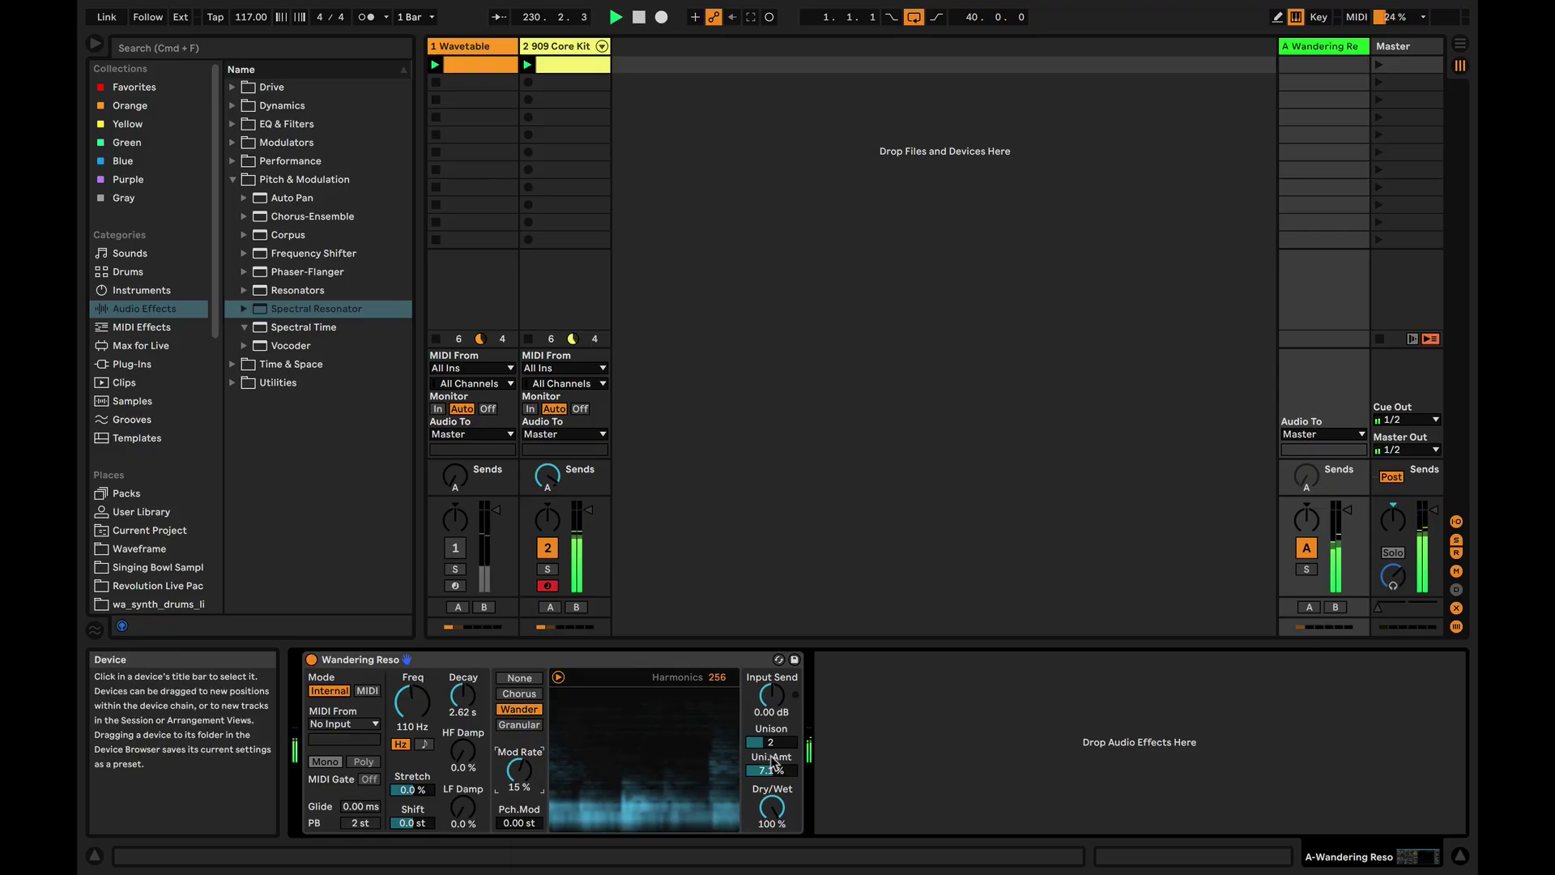
- Adjust the Spectral Resonator's unison voices and tune its frequency up to 159 Hz
drag(771, 742, 771, 733)
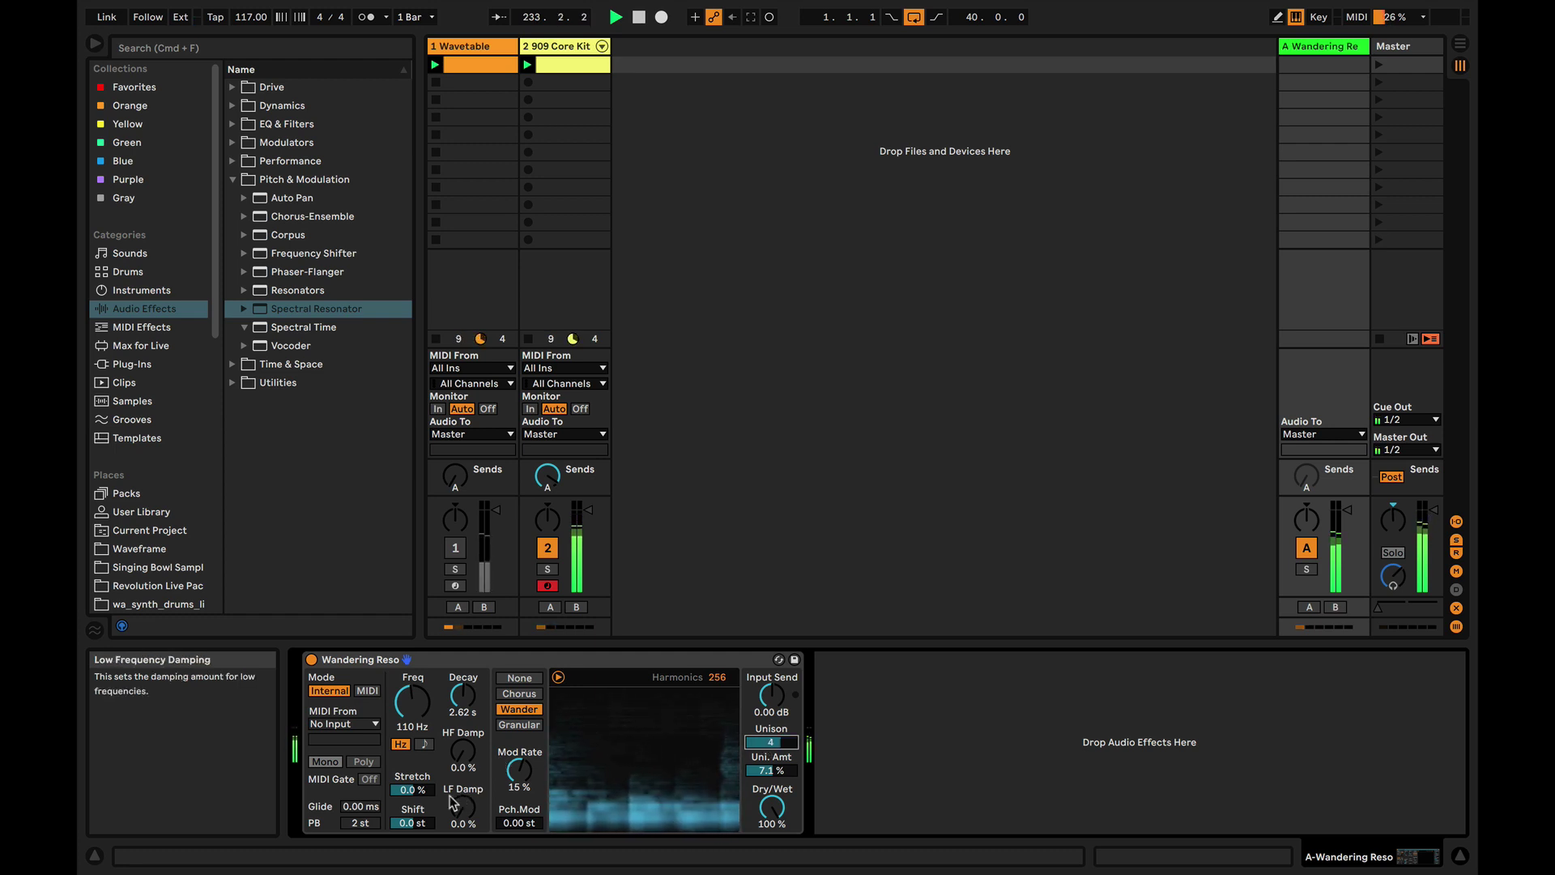
mouse_move(411, 701)
mouse_down()
mouse_move(412, 685)
mouse_move(412, 704)
mouse_up()
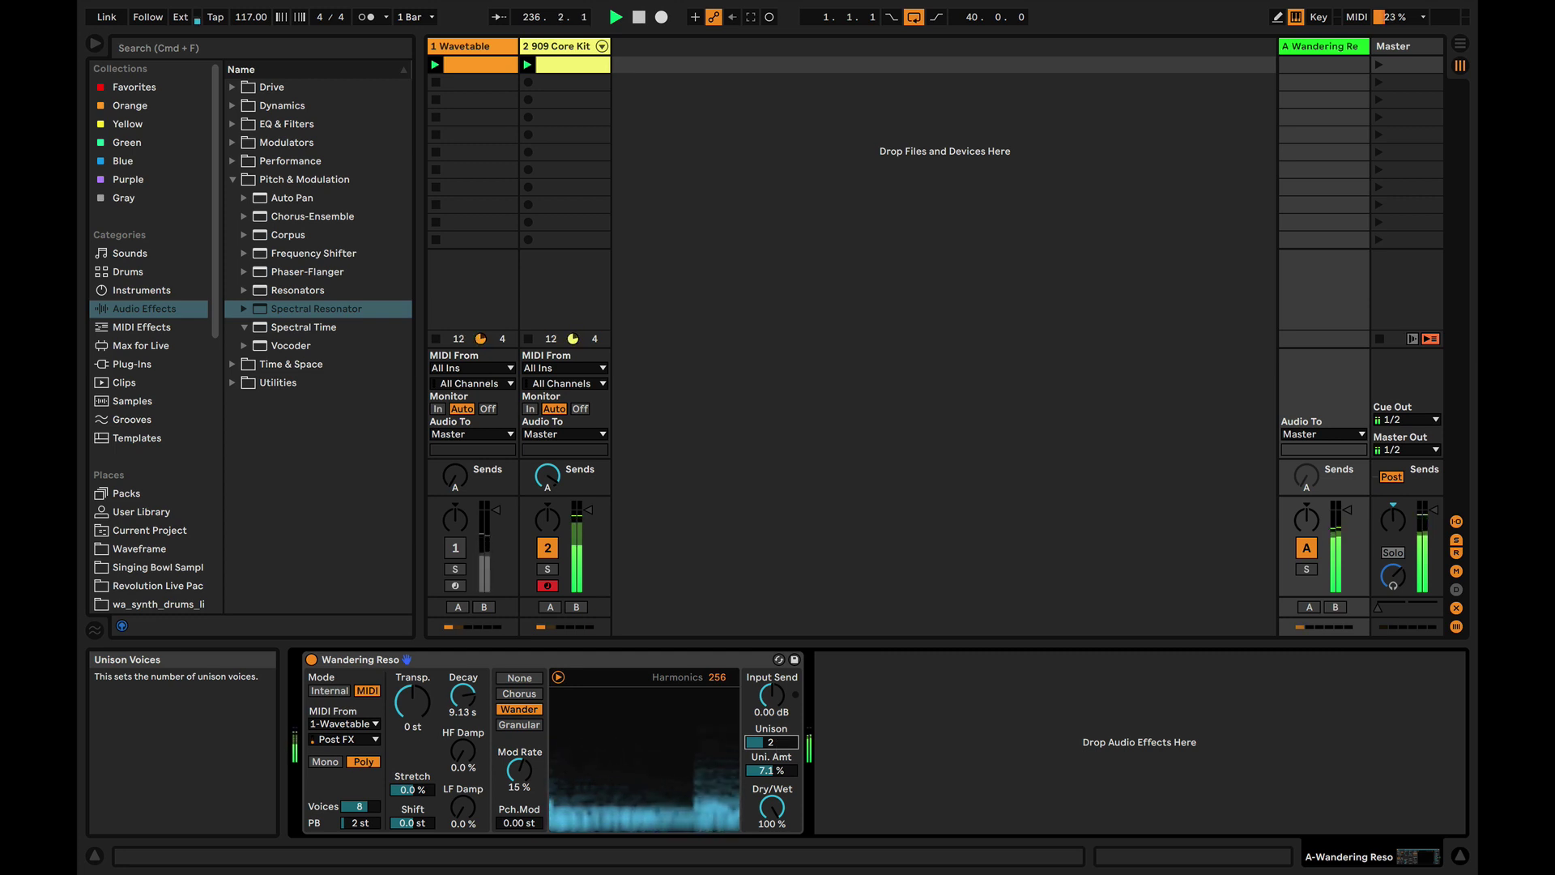
drag(771, 742, 771, 734)
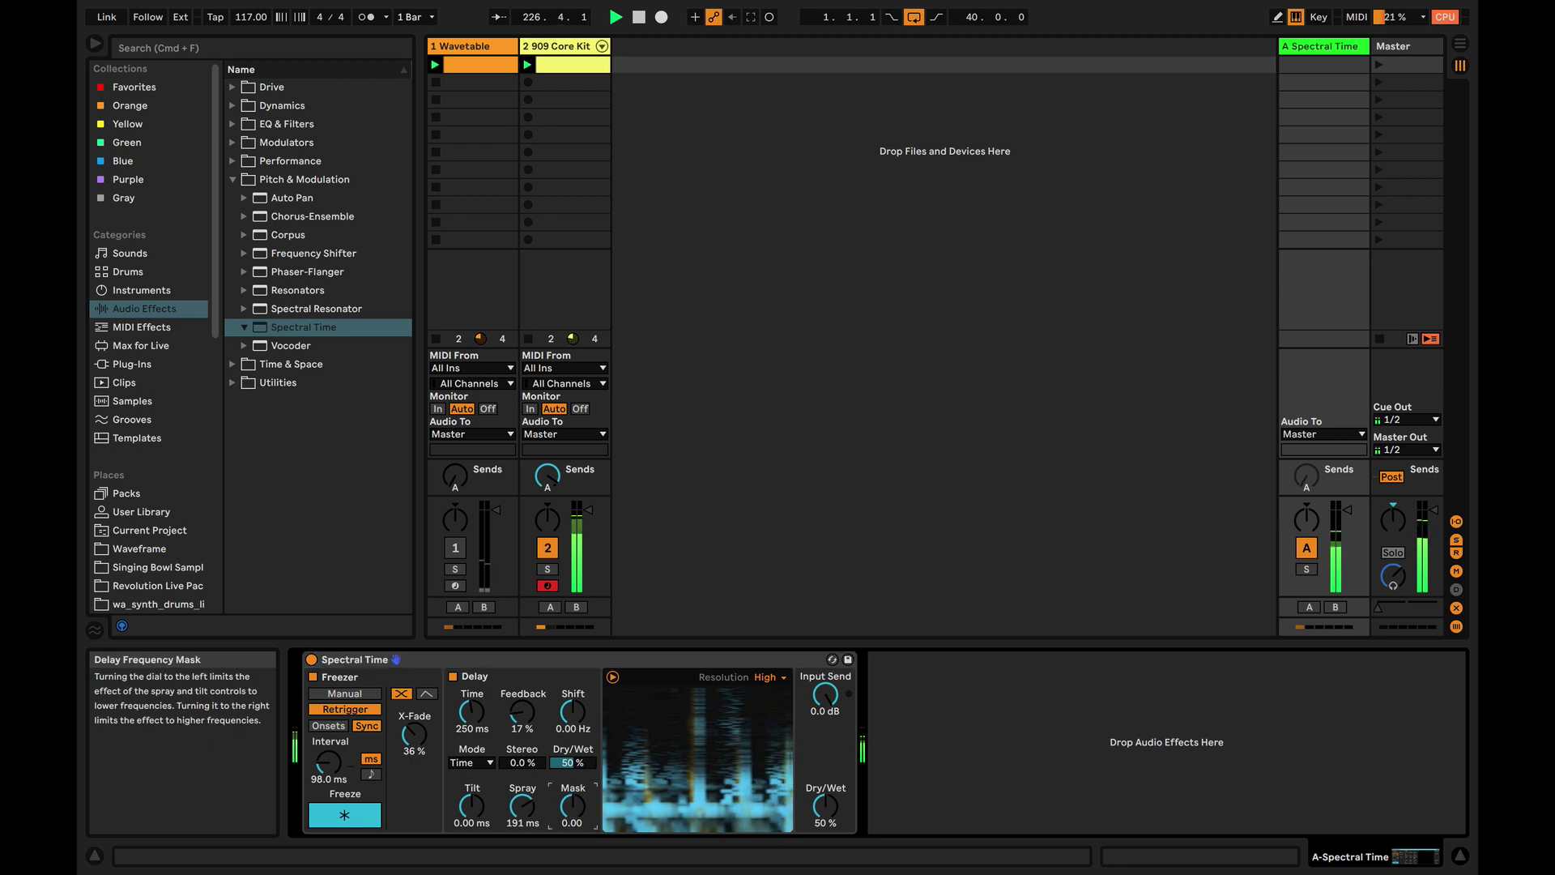
- Raise the Spectral Time Mask knob on return A to 0.14
mouse_move(573, 805)
mouse_down()
mouse_move(573, 842)
mouse_move(522, 833)
mouse_up()
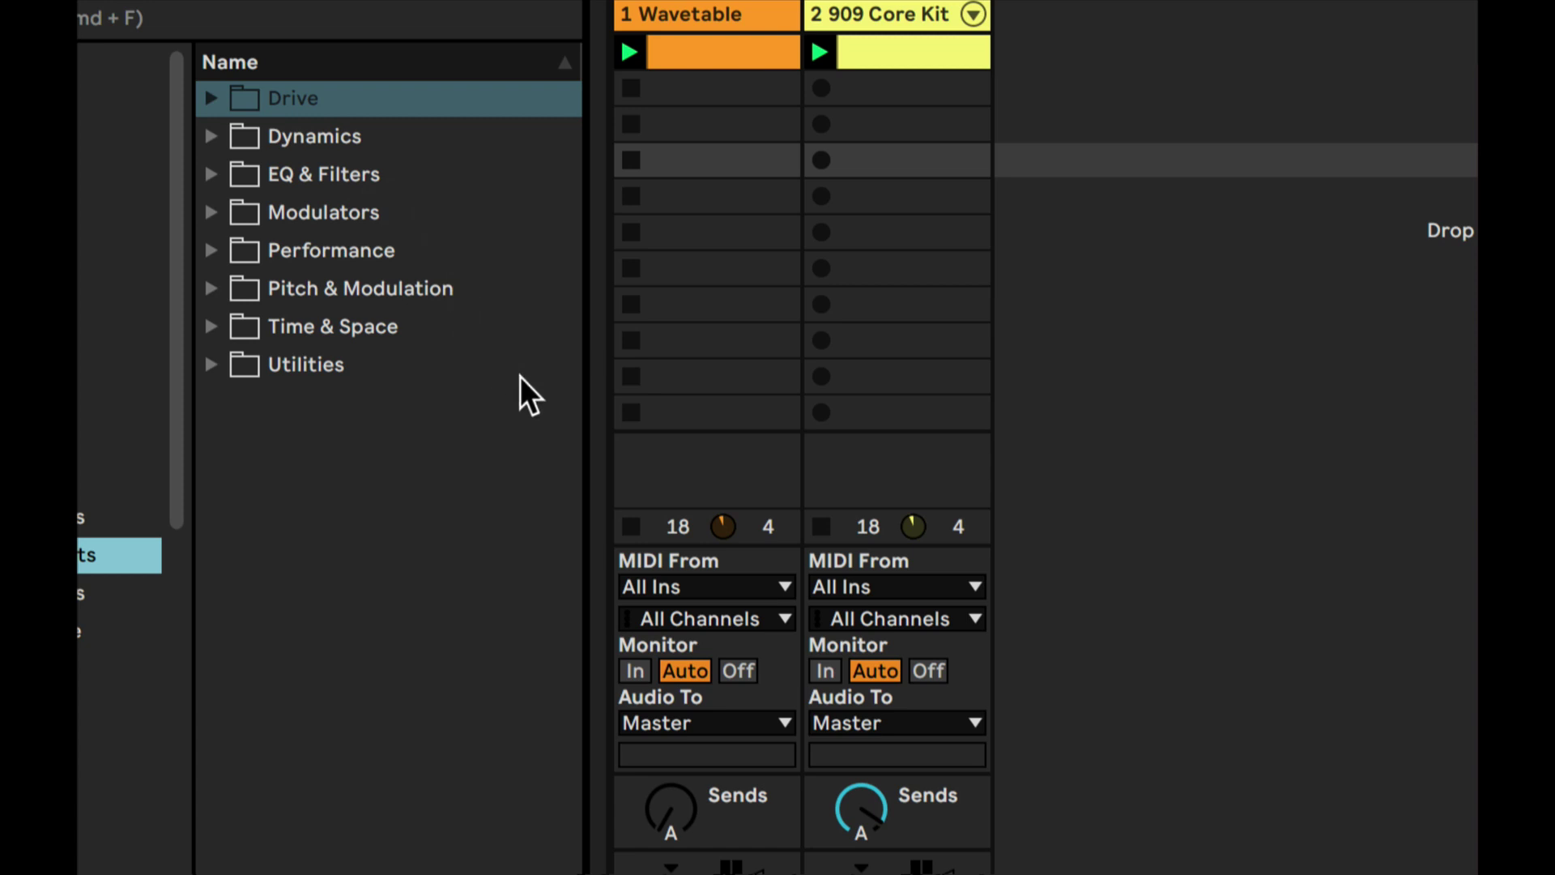
- Browse the Audio Effects folders, expanding and collapsing Dynamics and EQ & Filters
click(438, 143)
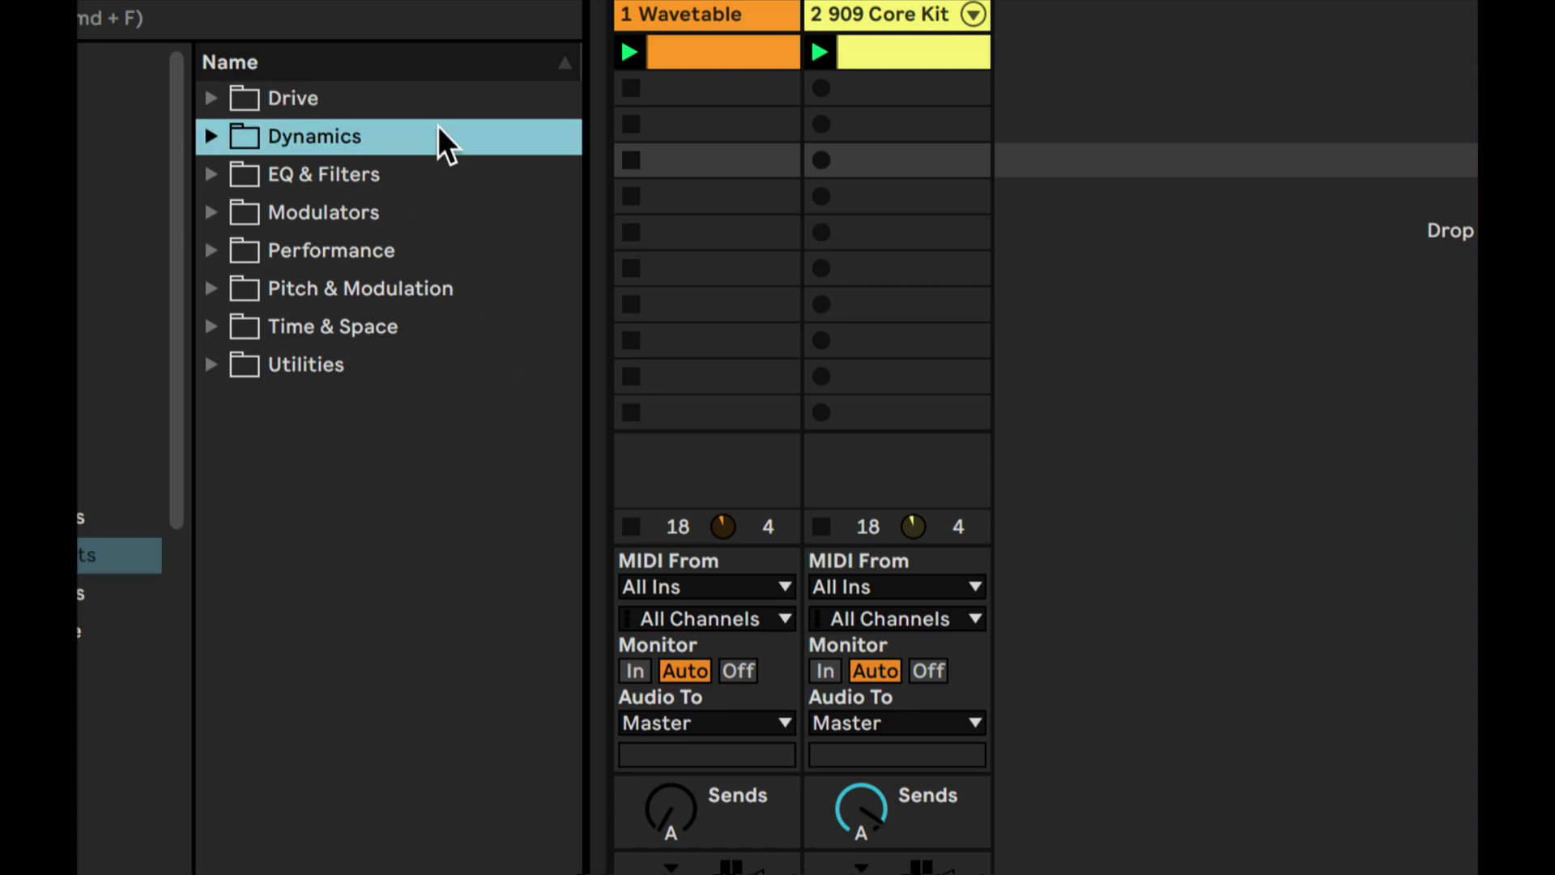
key(Down)
key(Down)
key(Down)
key(Down)
key(Down)
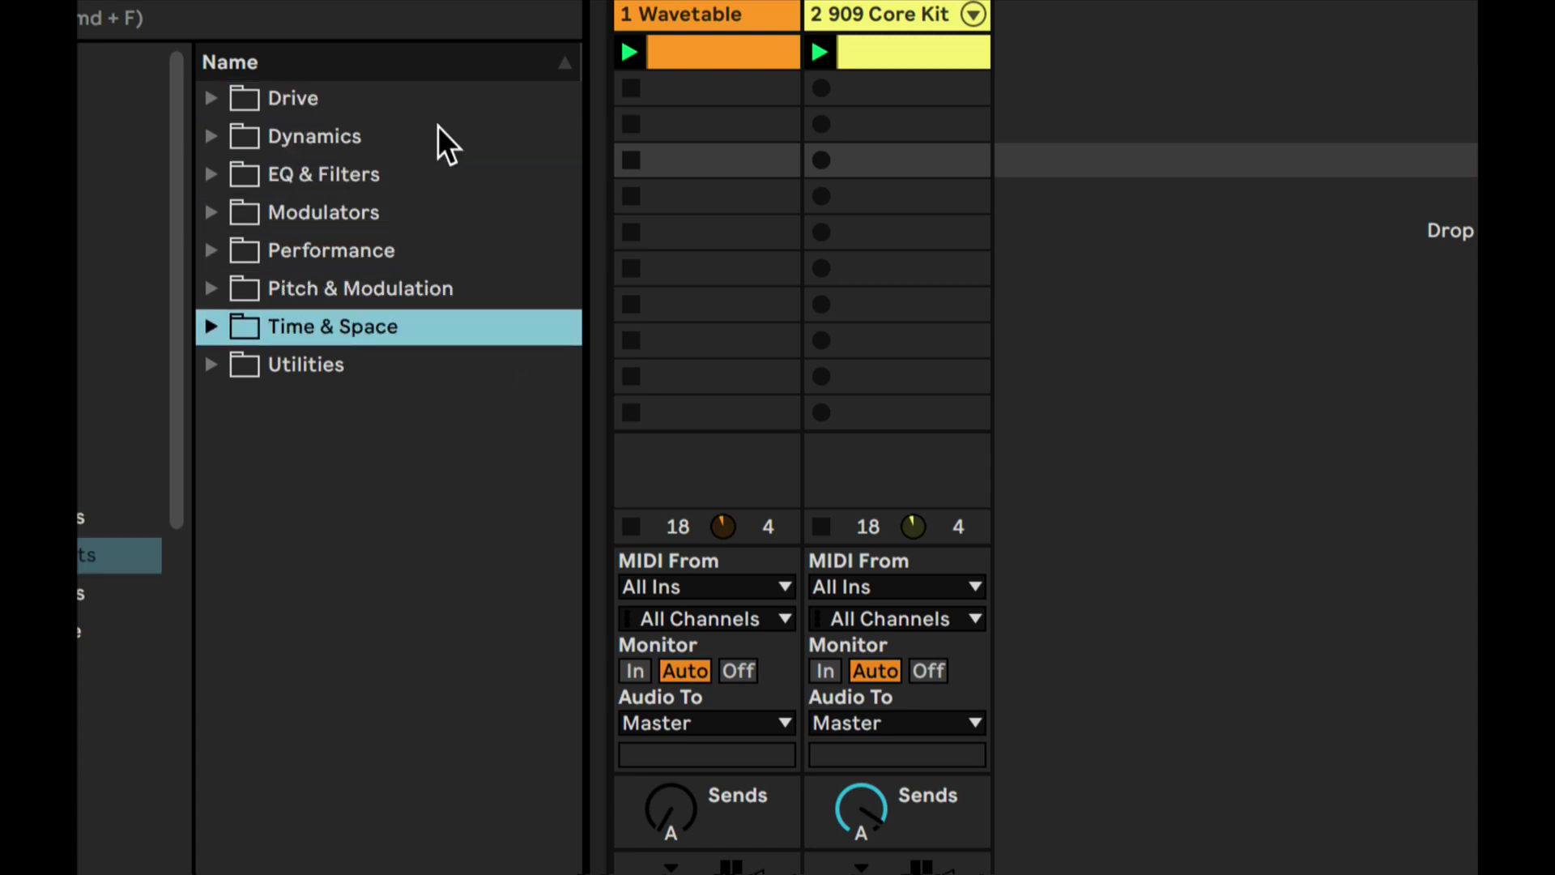
click(212, 137)
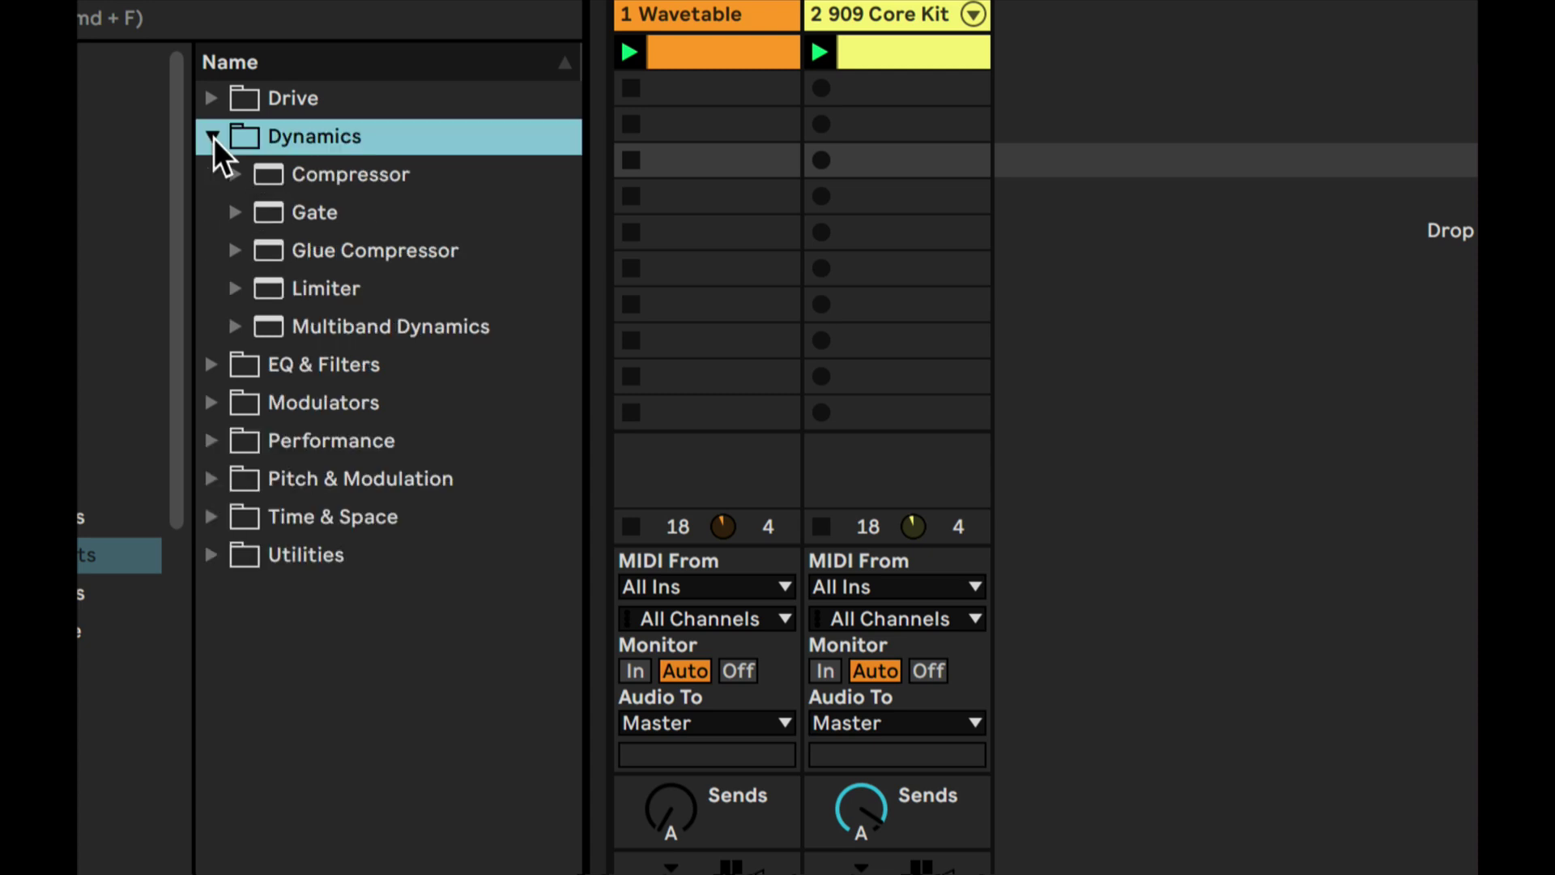
click(212, 136)
click(213, 174)
click(212, 174)
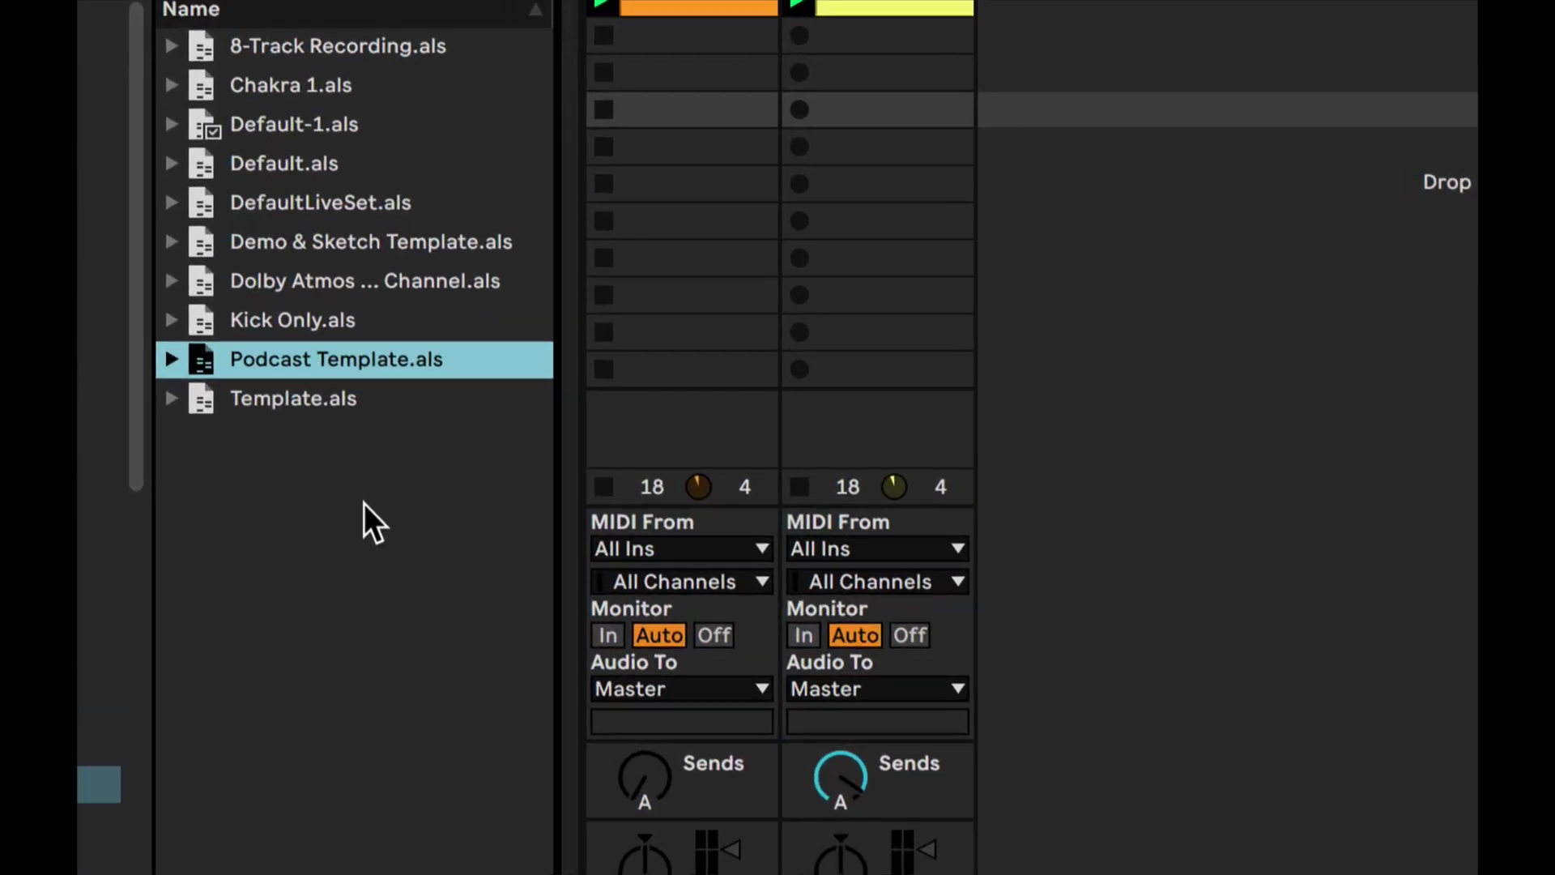
- Expand and collapse the 8-Track Recording, Default and Kick Only templates, then expand Podcast Template.als
click(172, 47)
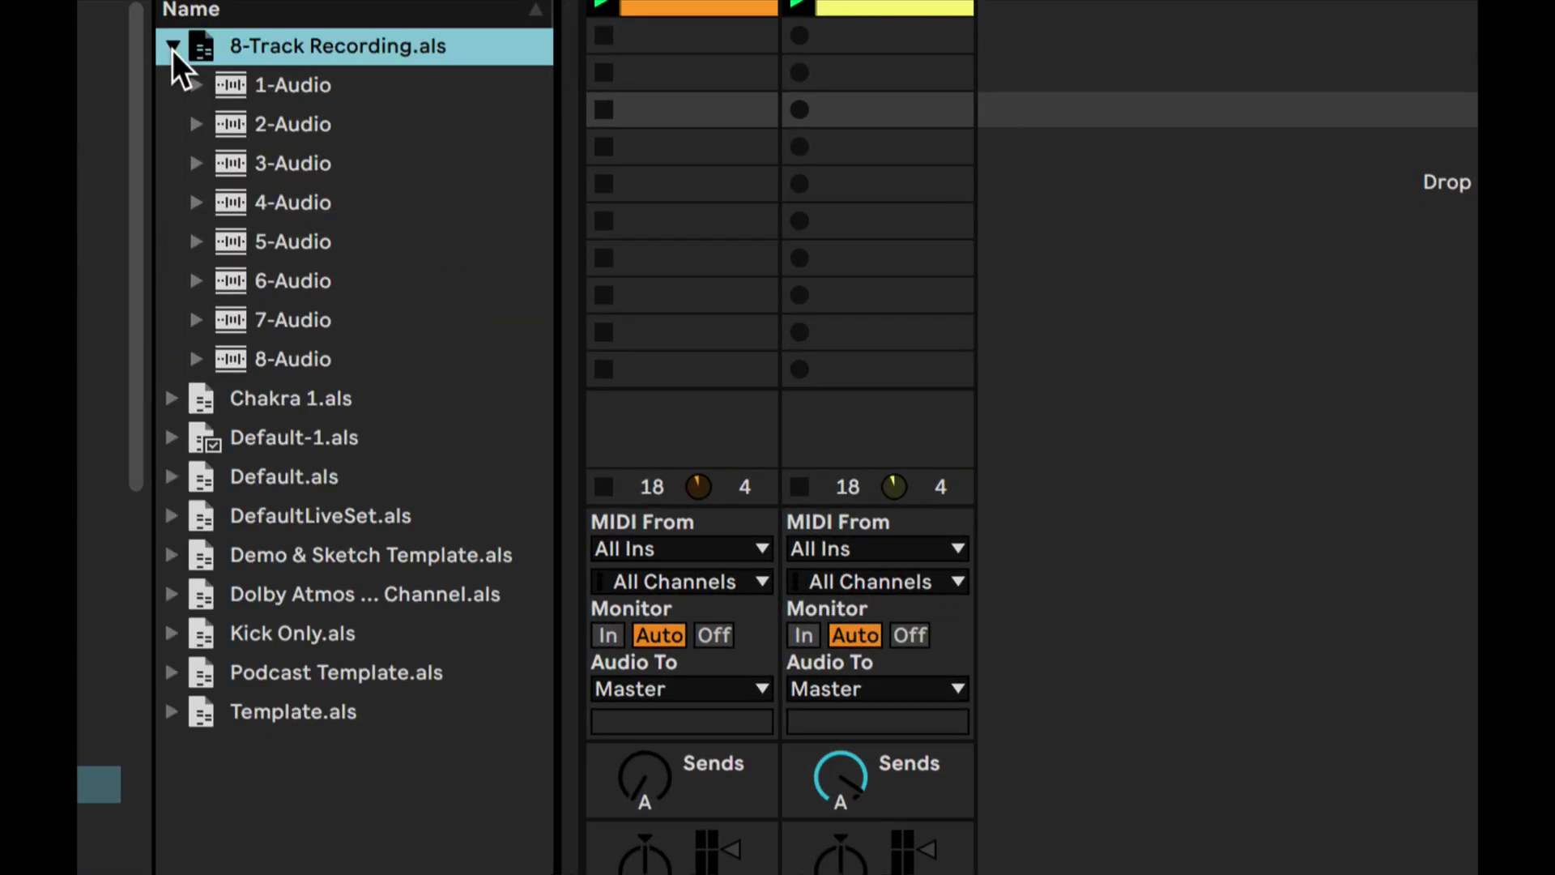
click(172, 47)
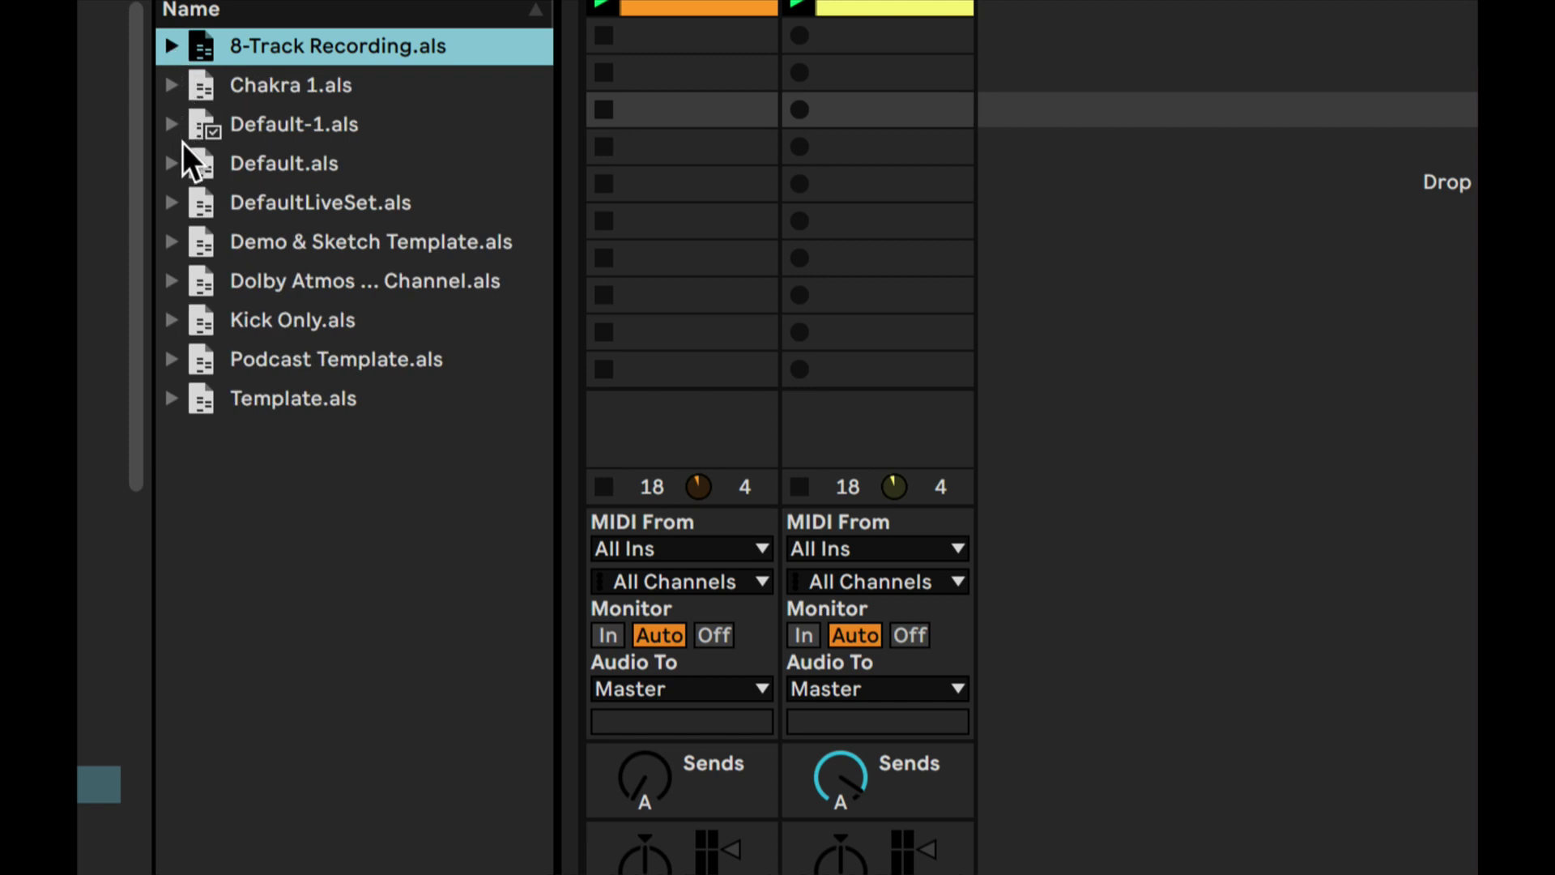
click(173, 165)
click(173, 165)
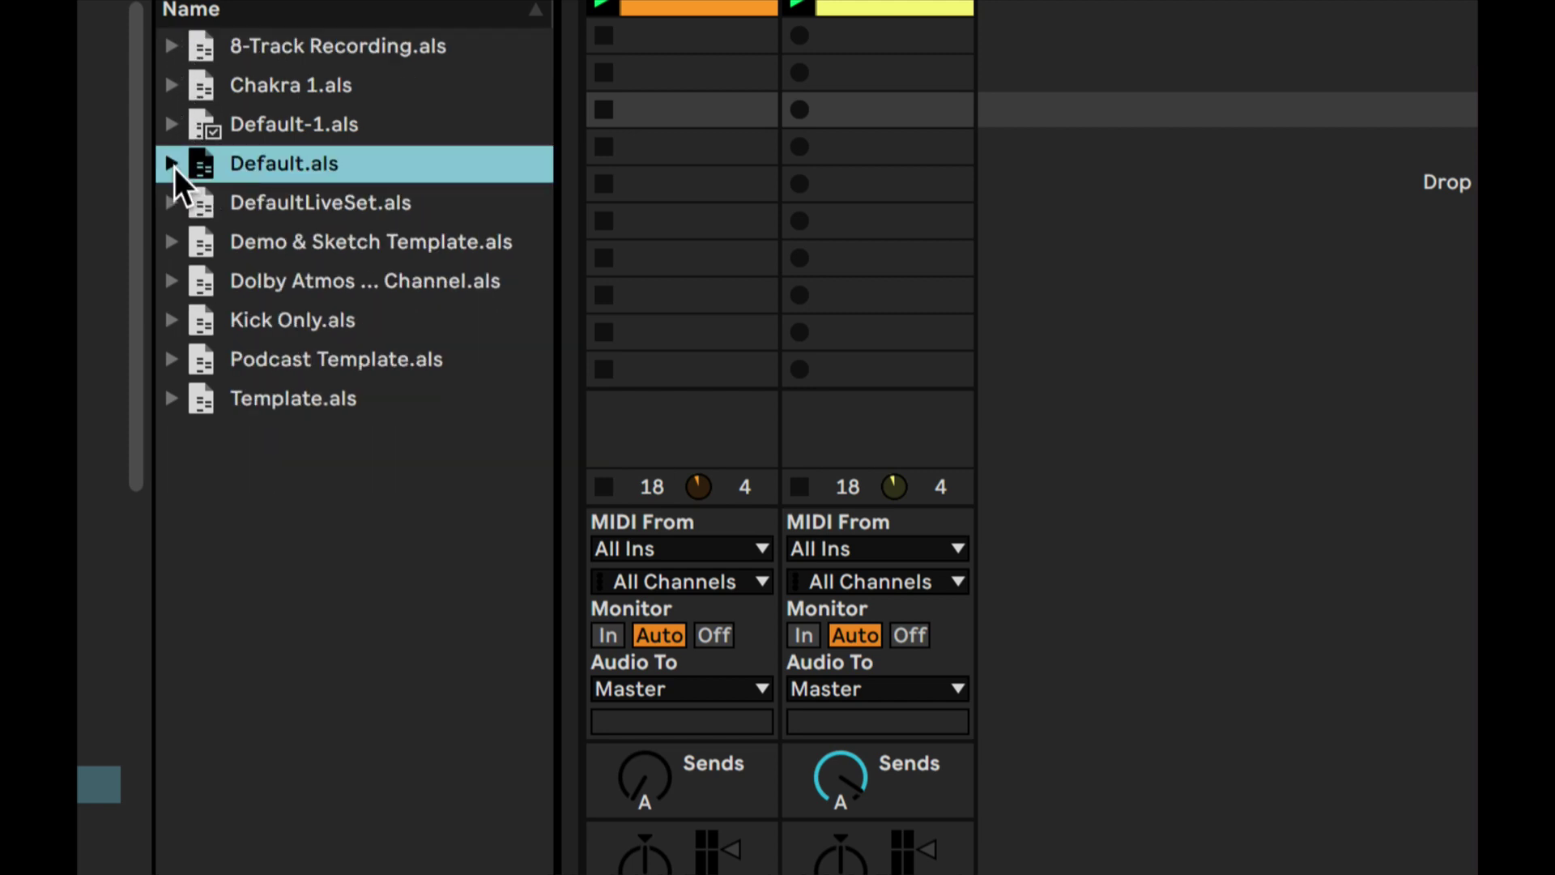
click(172, 319)
click(172, 319)
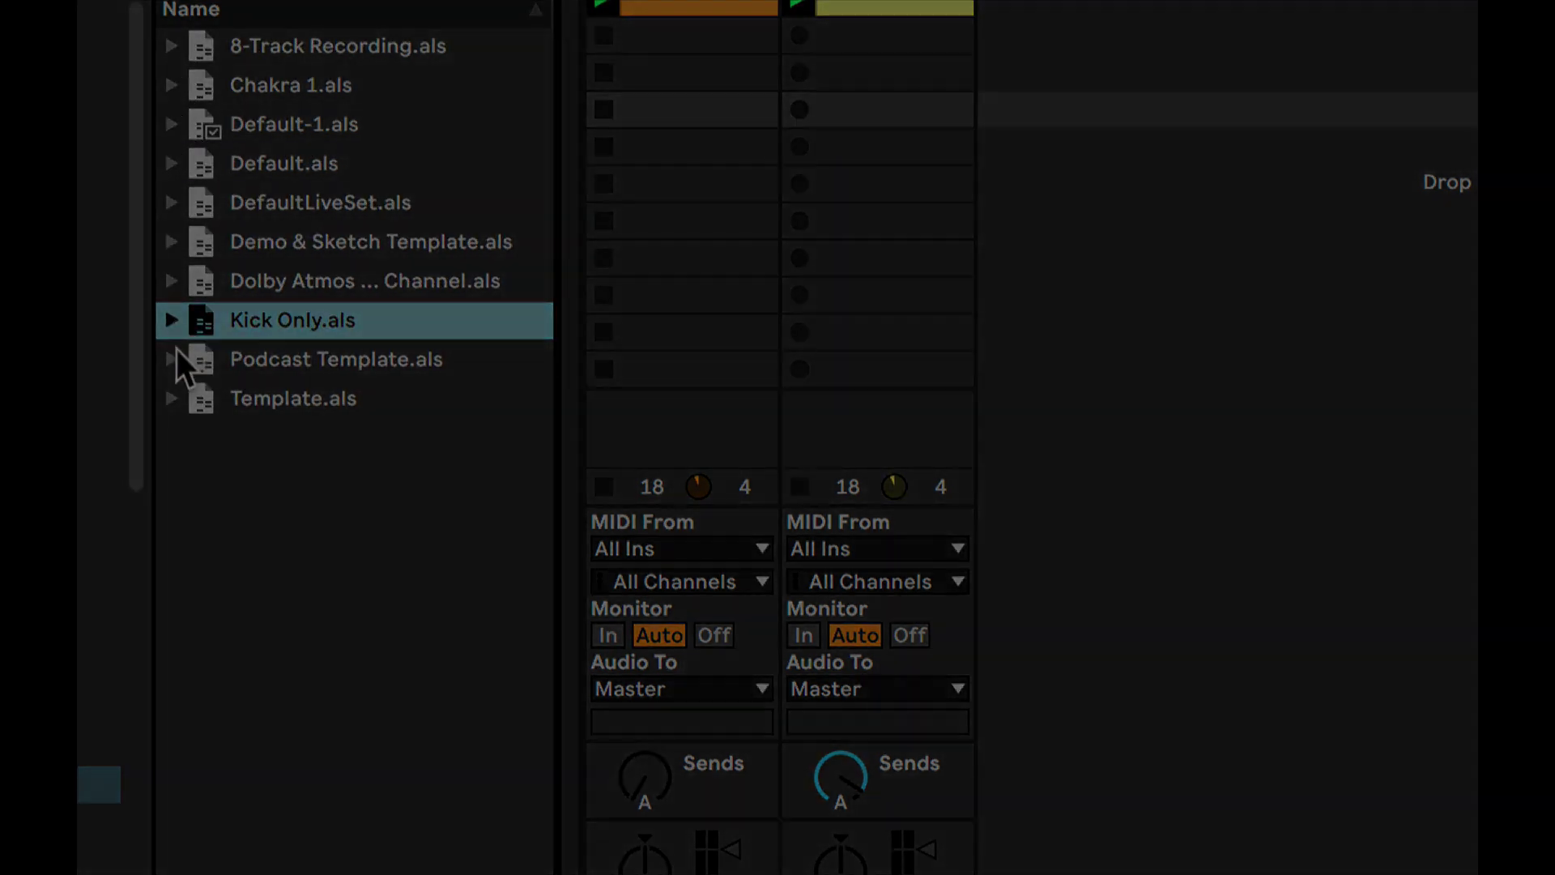
click(173, 358)
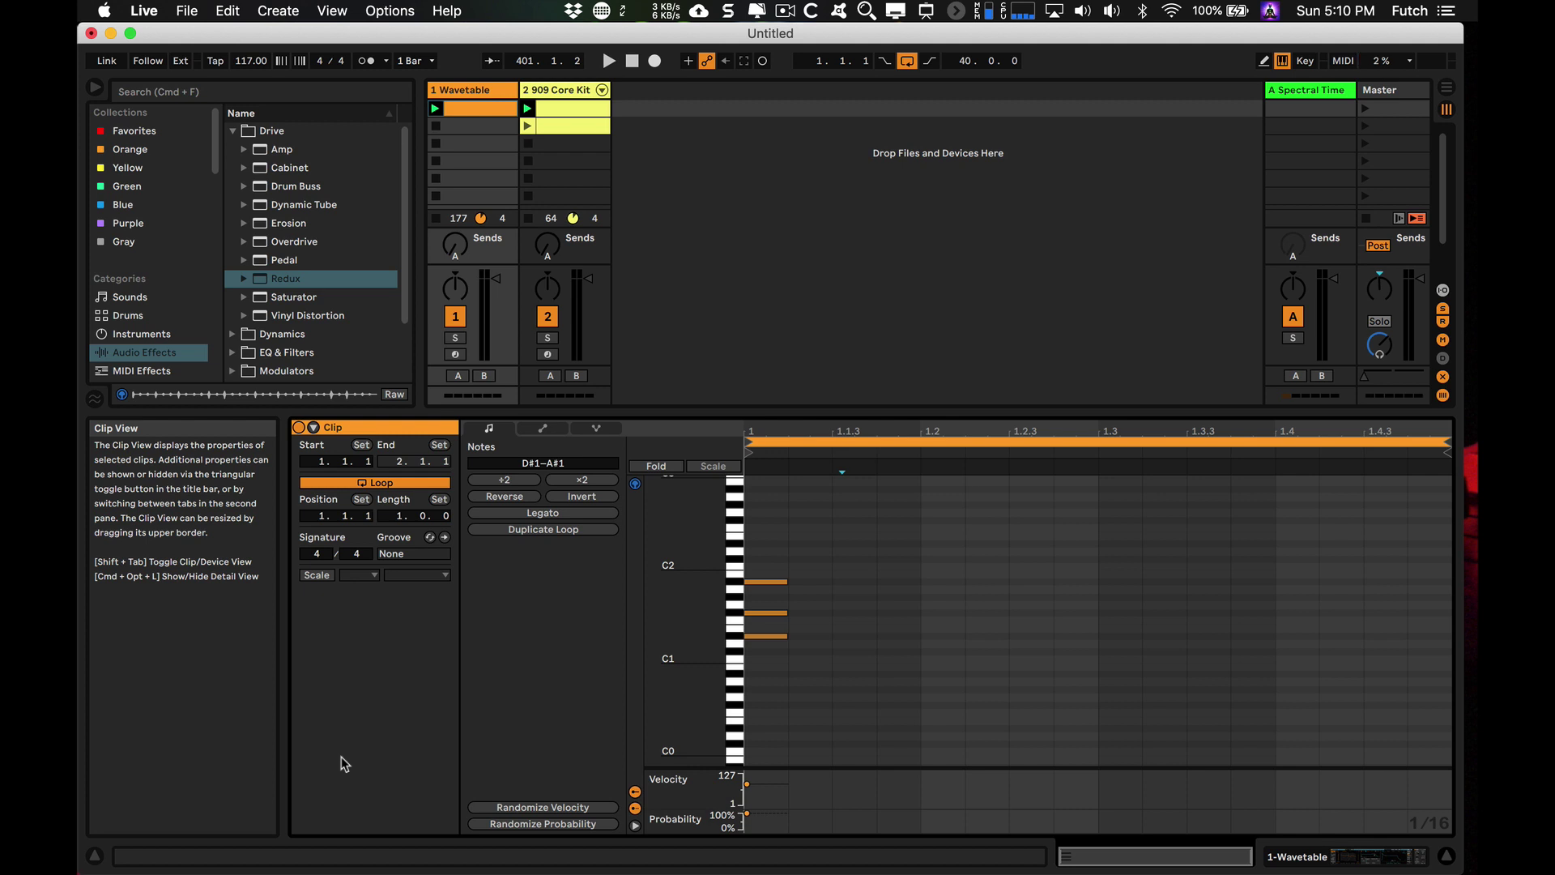
- Enable Follow Action on the Wavetable clip, turn on the C Major scale, and toggle Fold to Scale
click(314, 428)
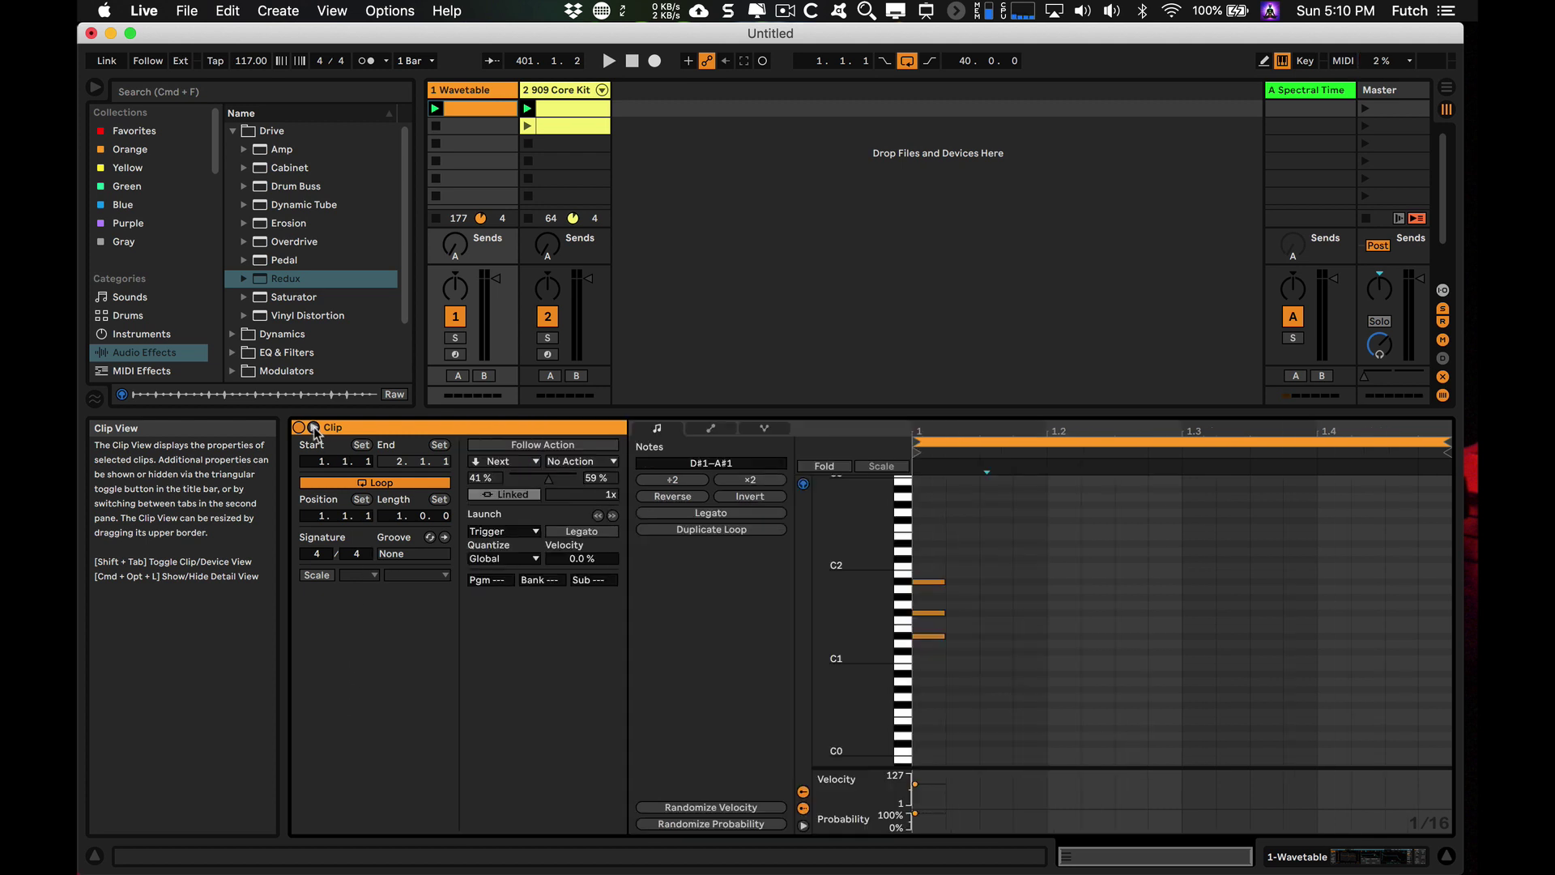
click(520, 446)
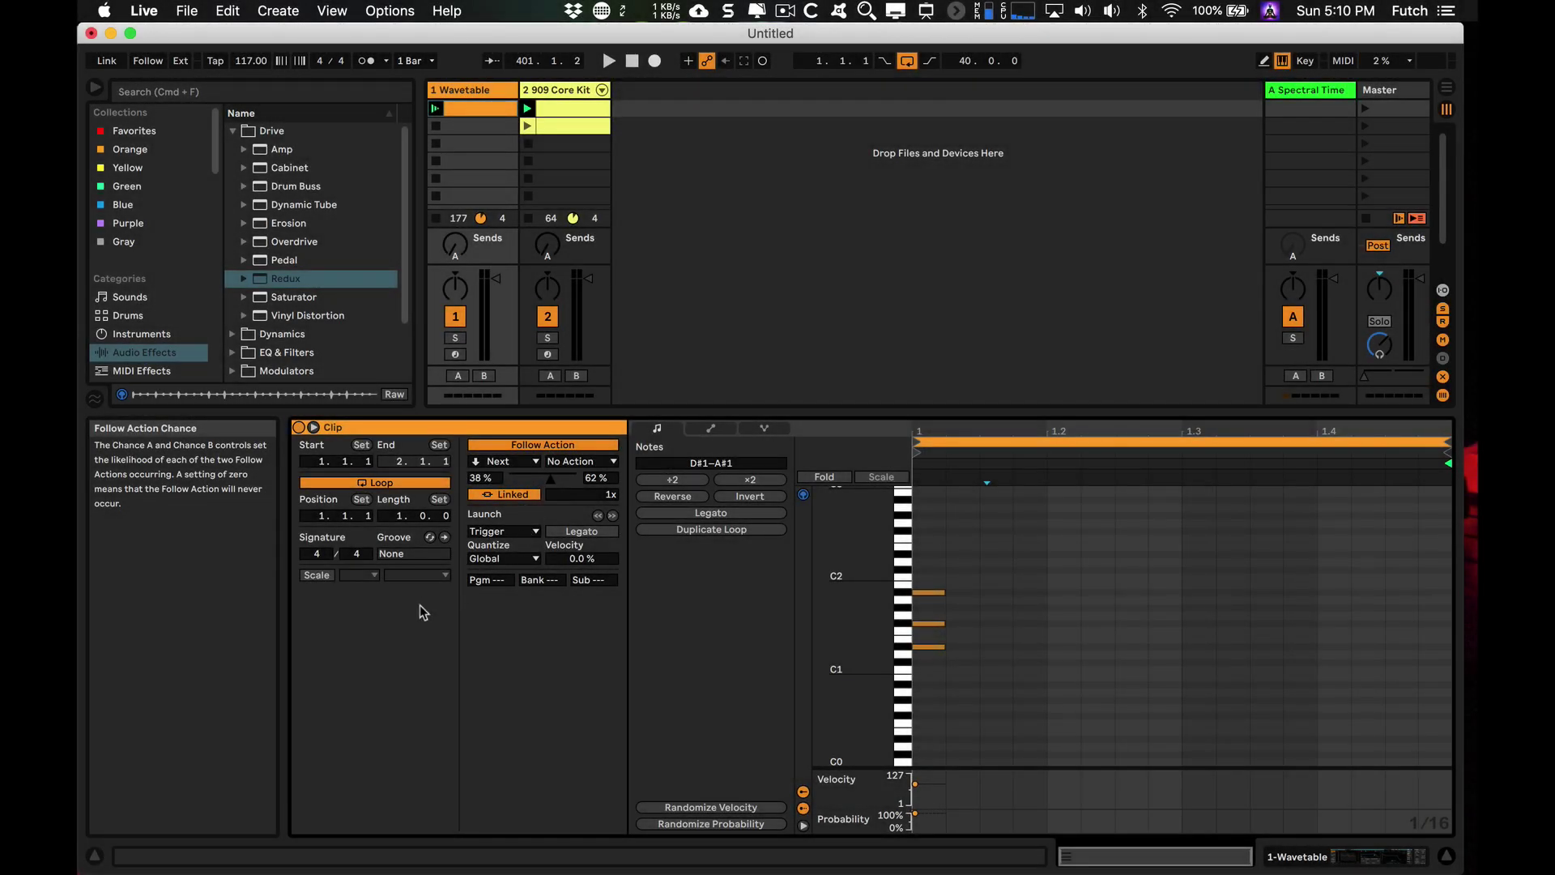
click(316, 574)
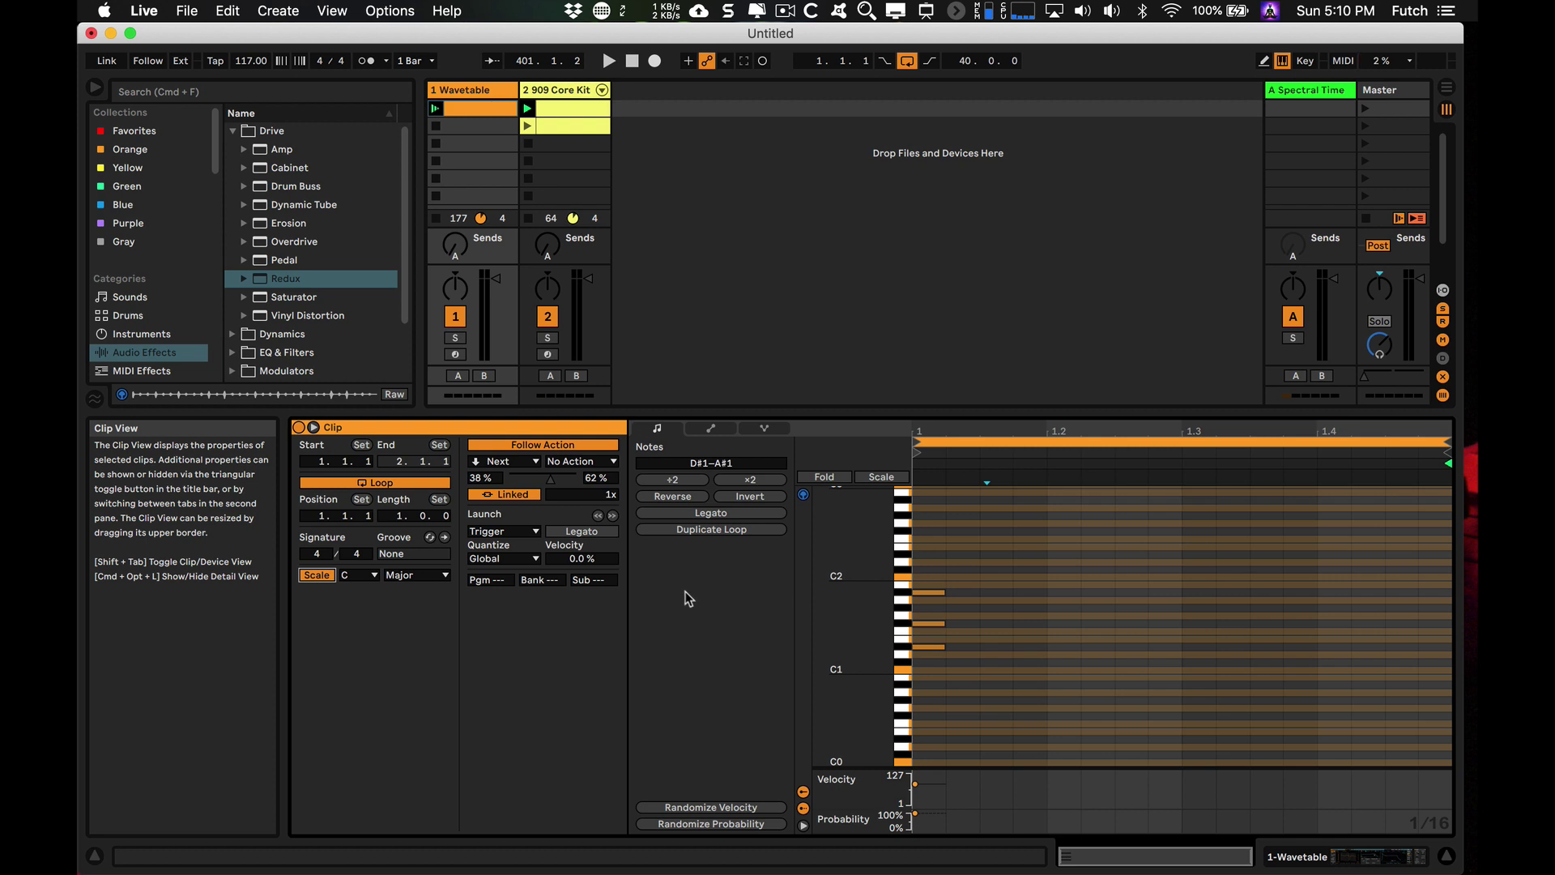
click(872, 477)
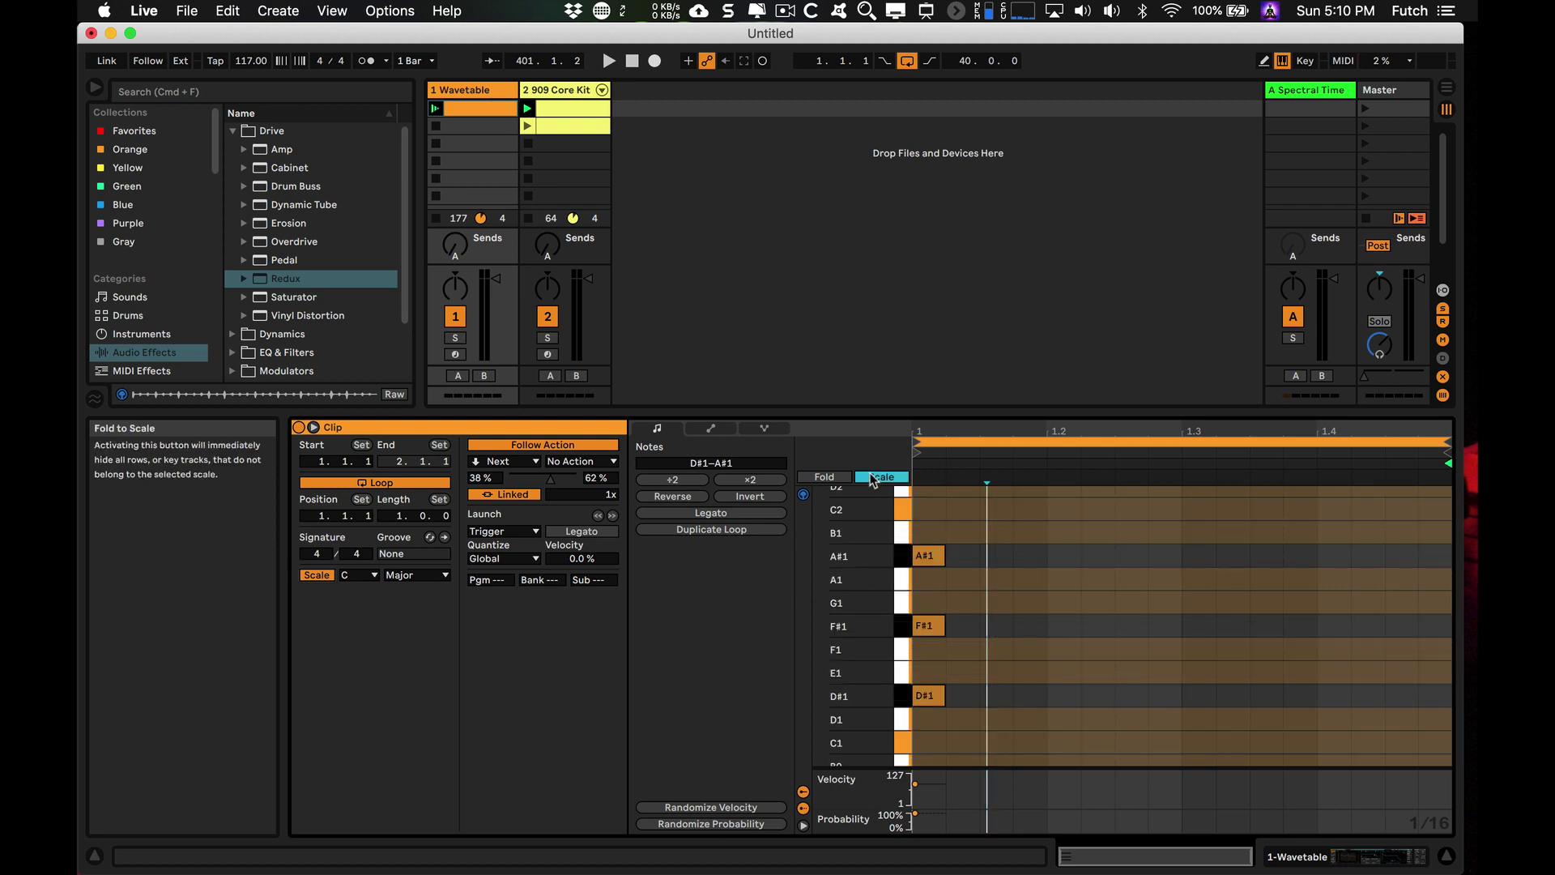
click(872, 477)
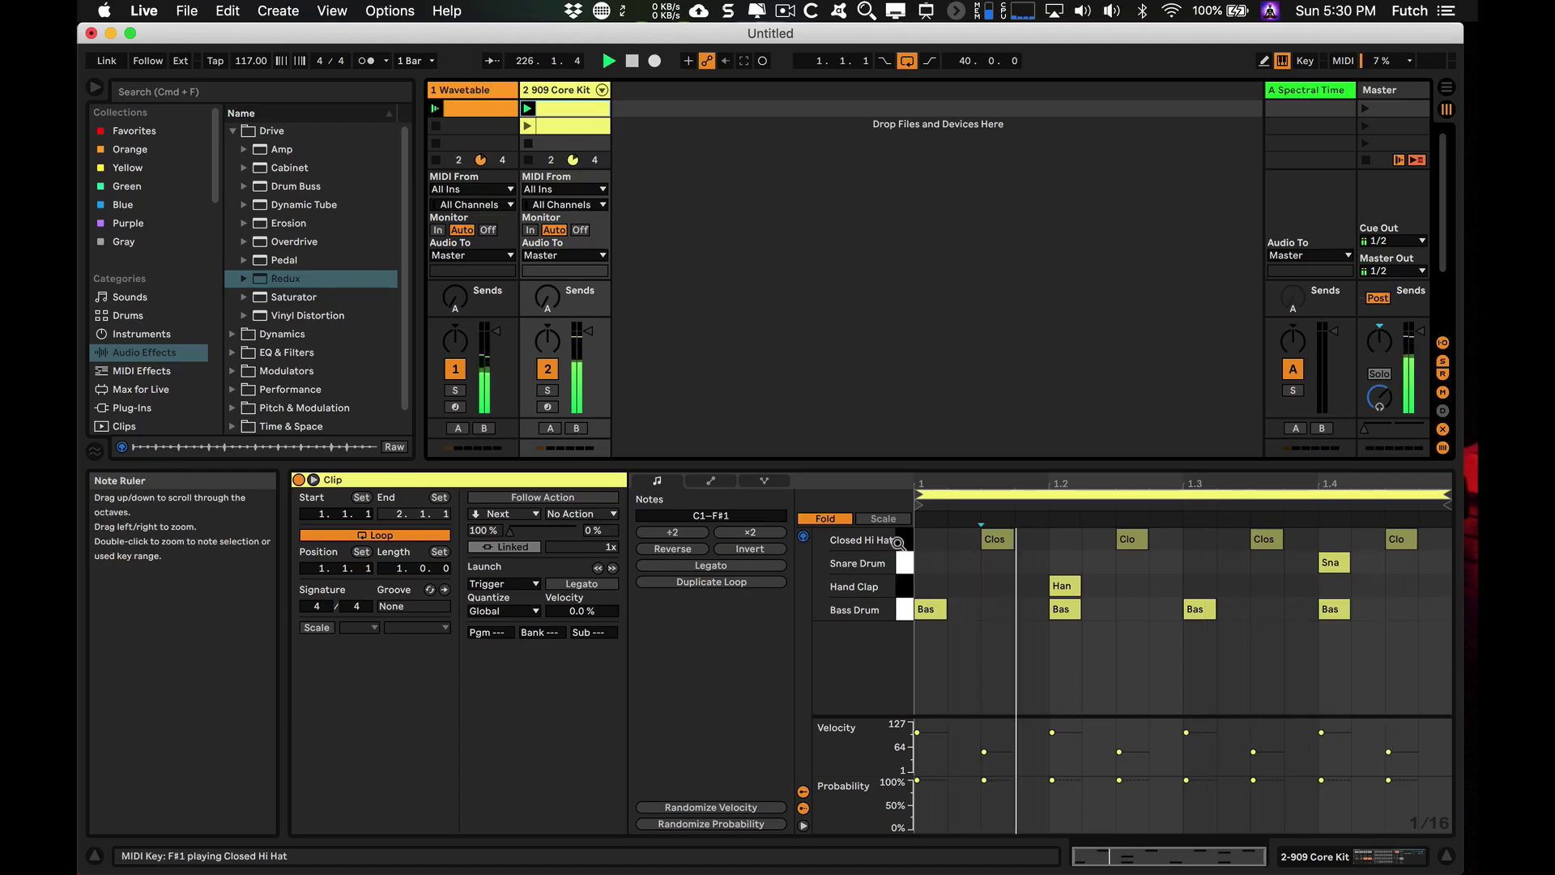
- Select the Closed Hi Hat notes and lower their probability to 38%
click(906, 541)
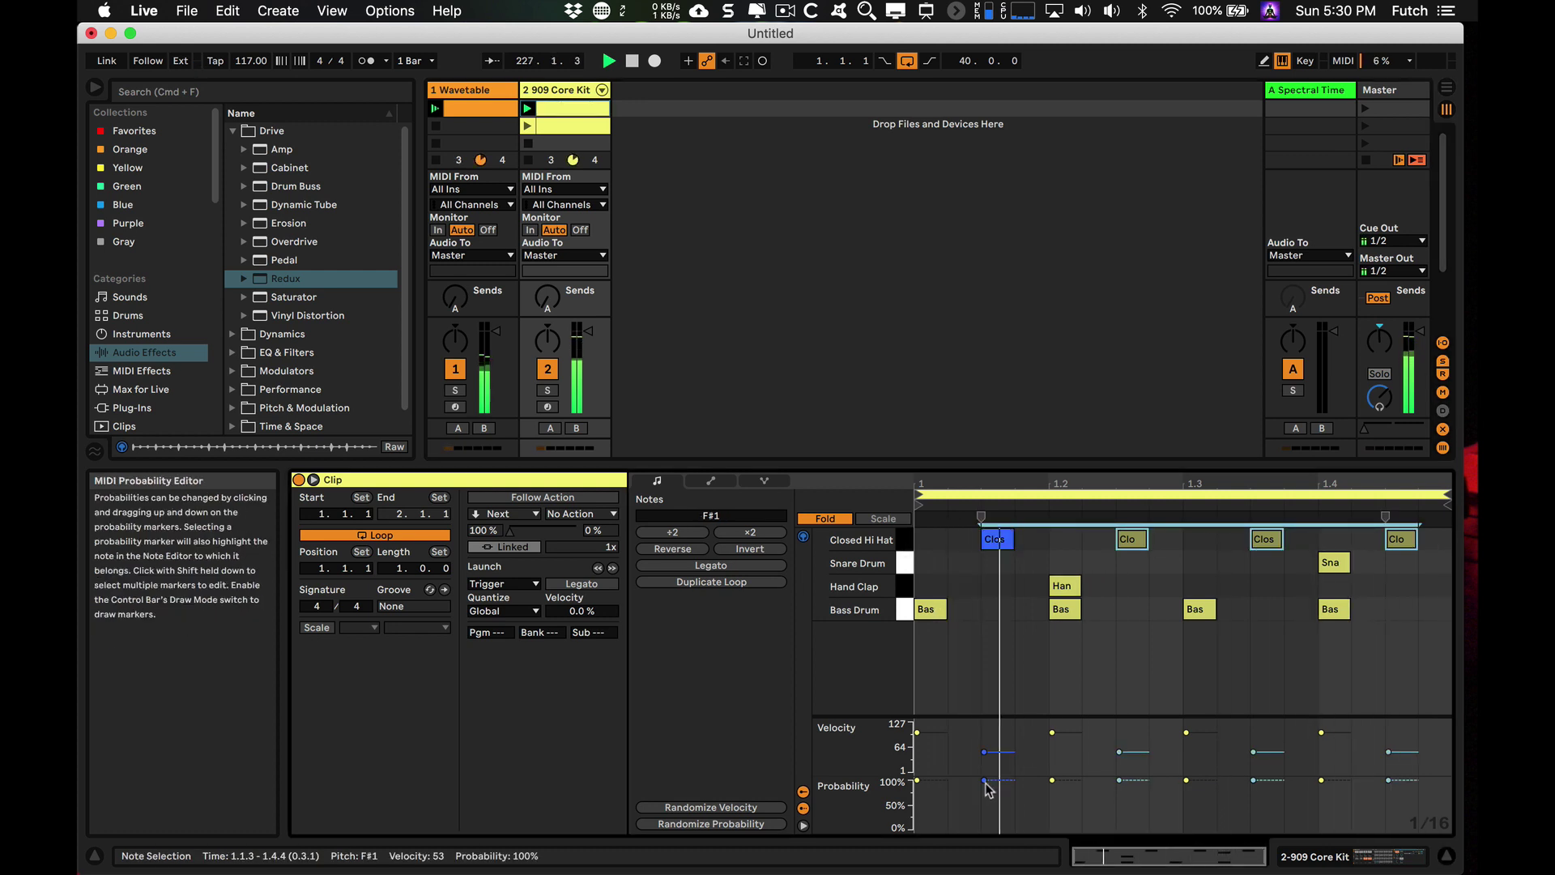
mouse_move(1120, 779)
mouse_down()
mouse_move(1119, 821)
mouse_move(1120, 780)
mouse_up()
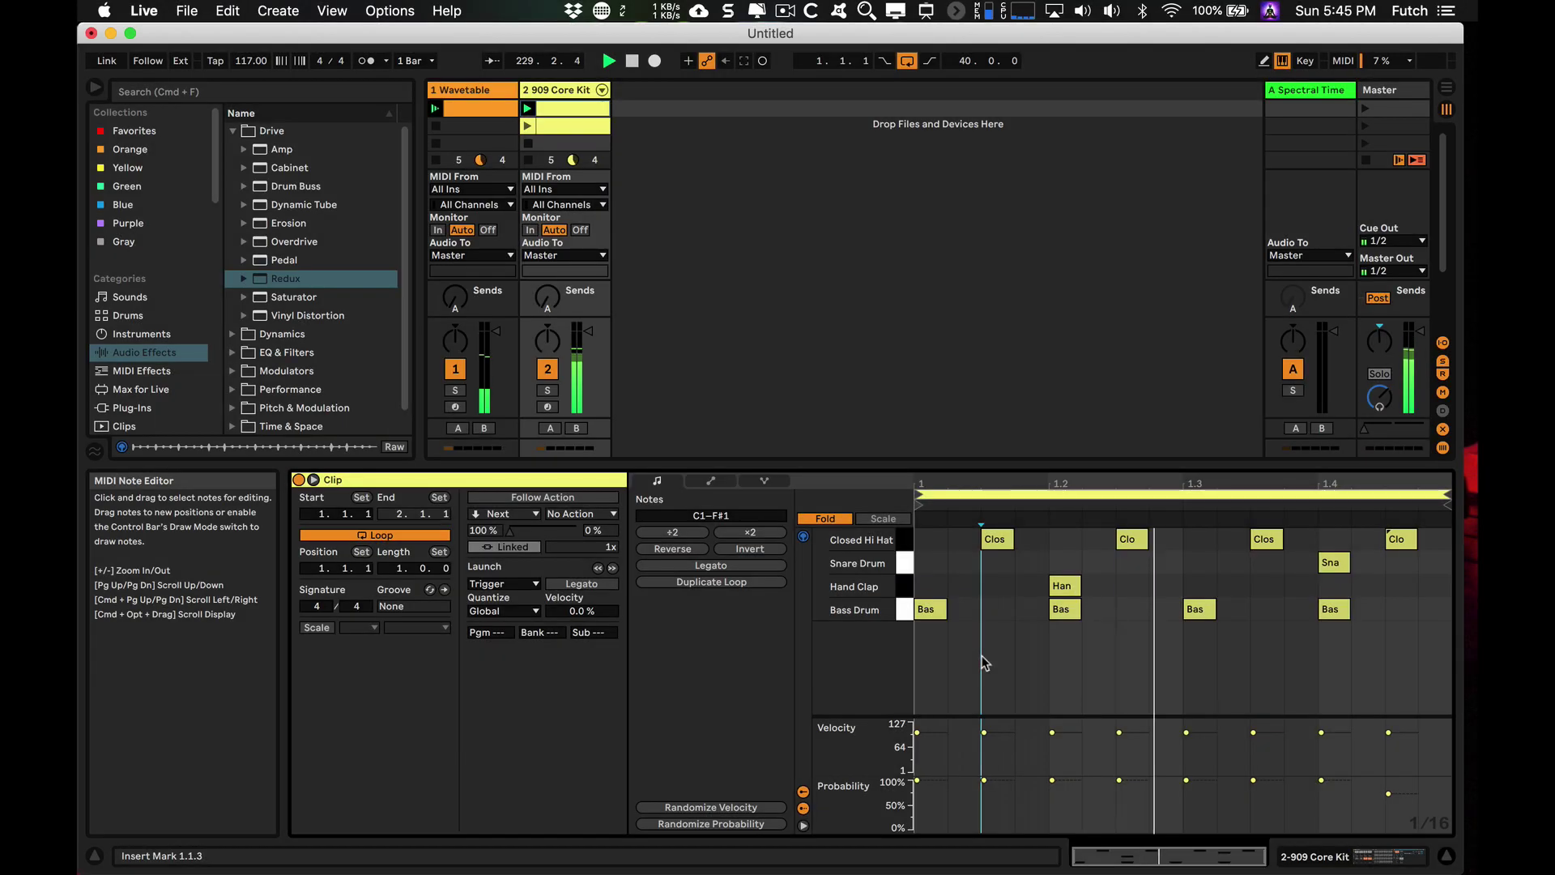
- Select all notes in the 909 Core Kit clip and randomize their probability and velocity
key(super+a)
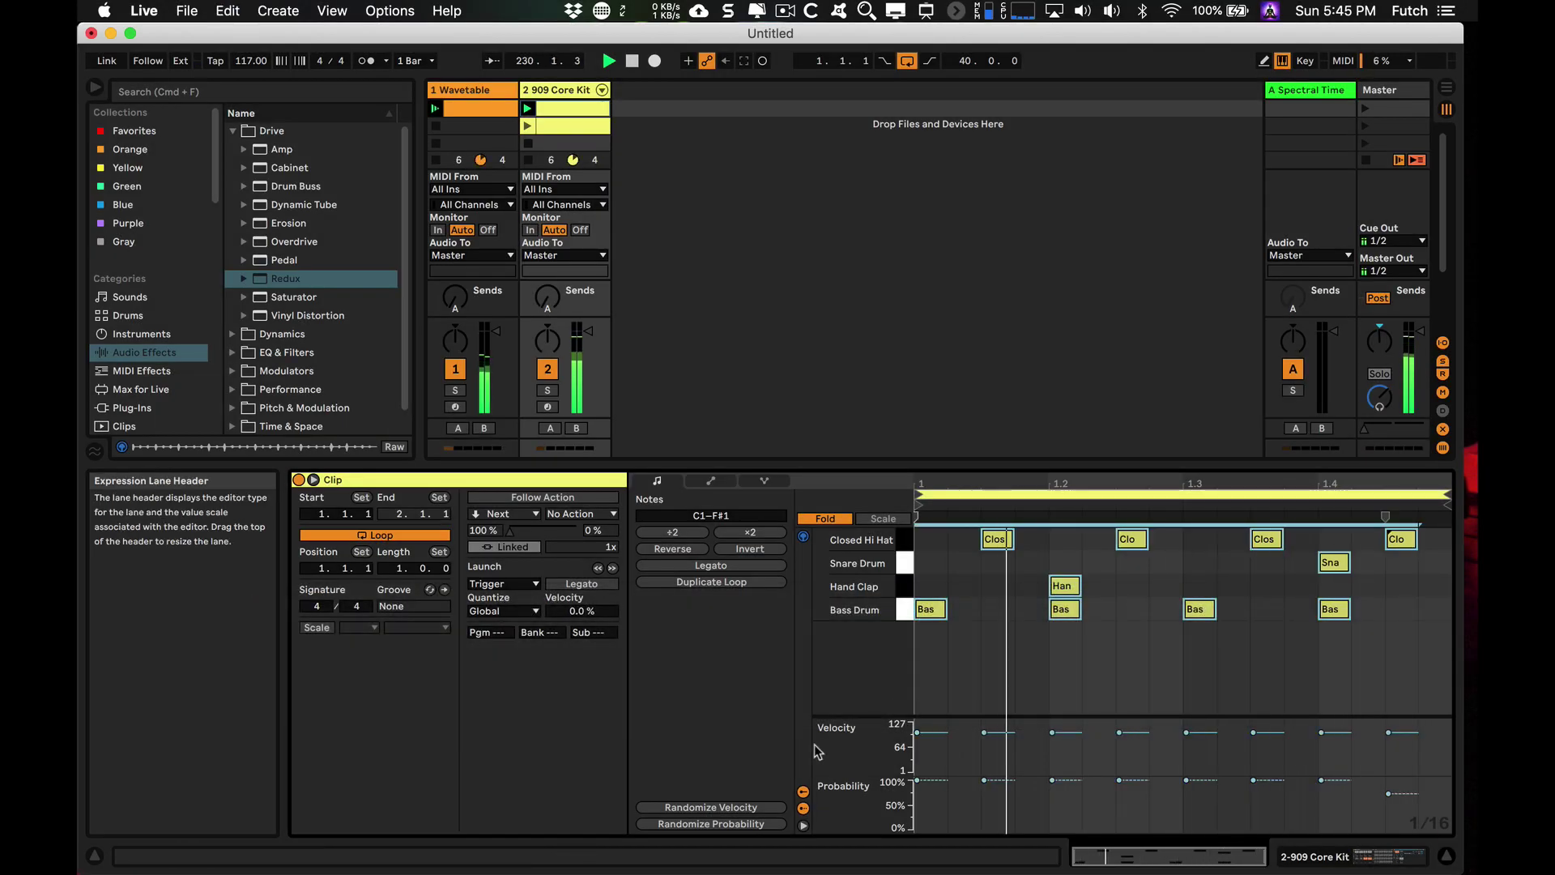
click(761, 825)
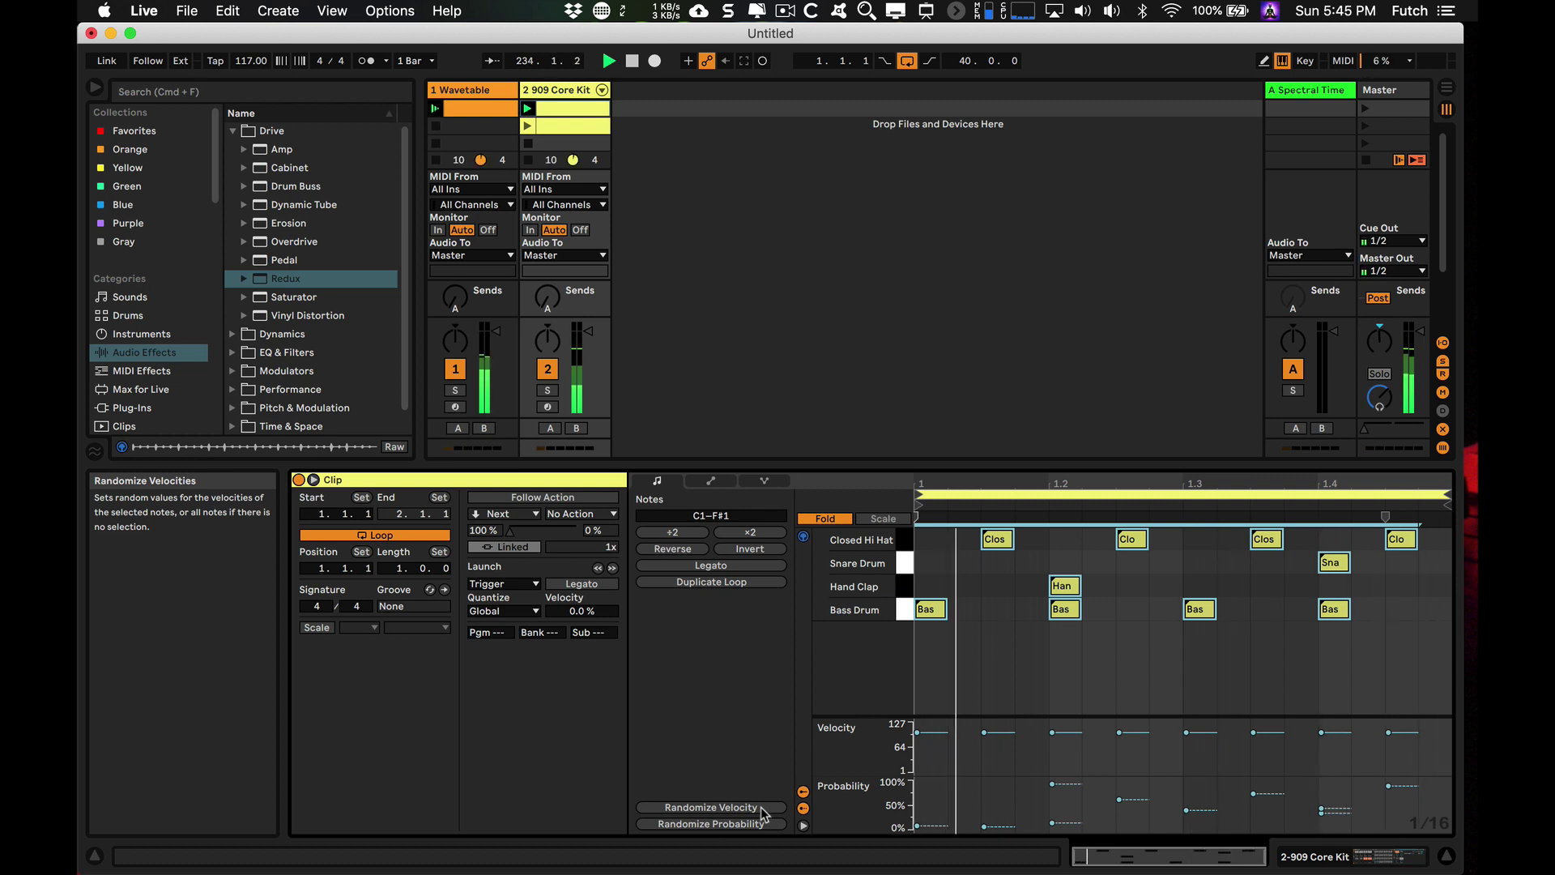
click(761, 807)
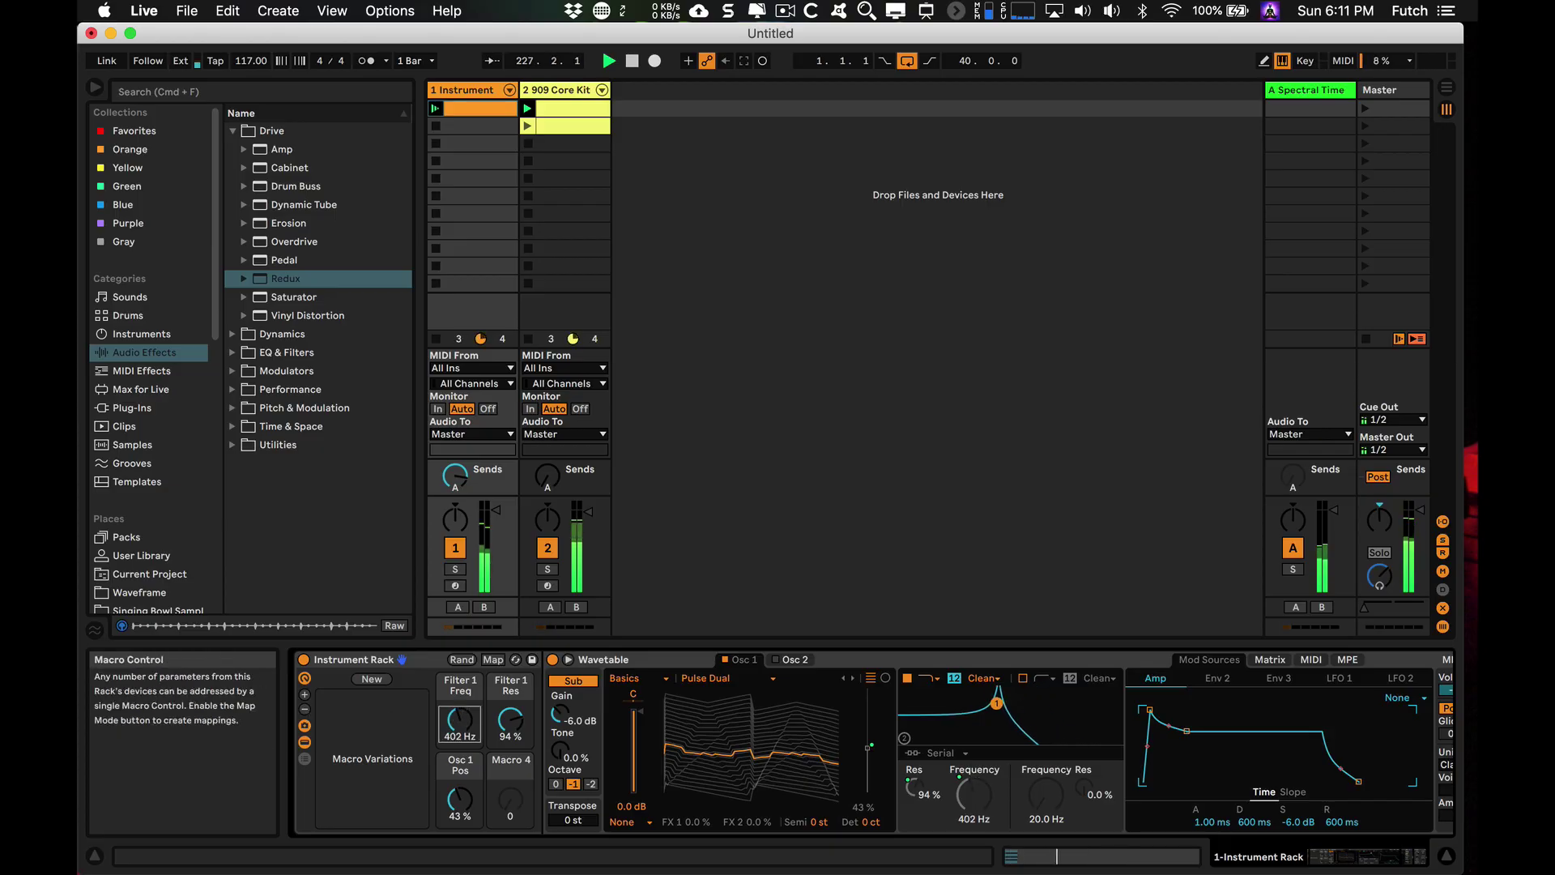
- Store macro variations with Filter 1 Res near 67% and Osc 1 Pos at 65%, then recall variations 1 and 2
click(375, 679)
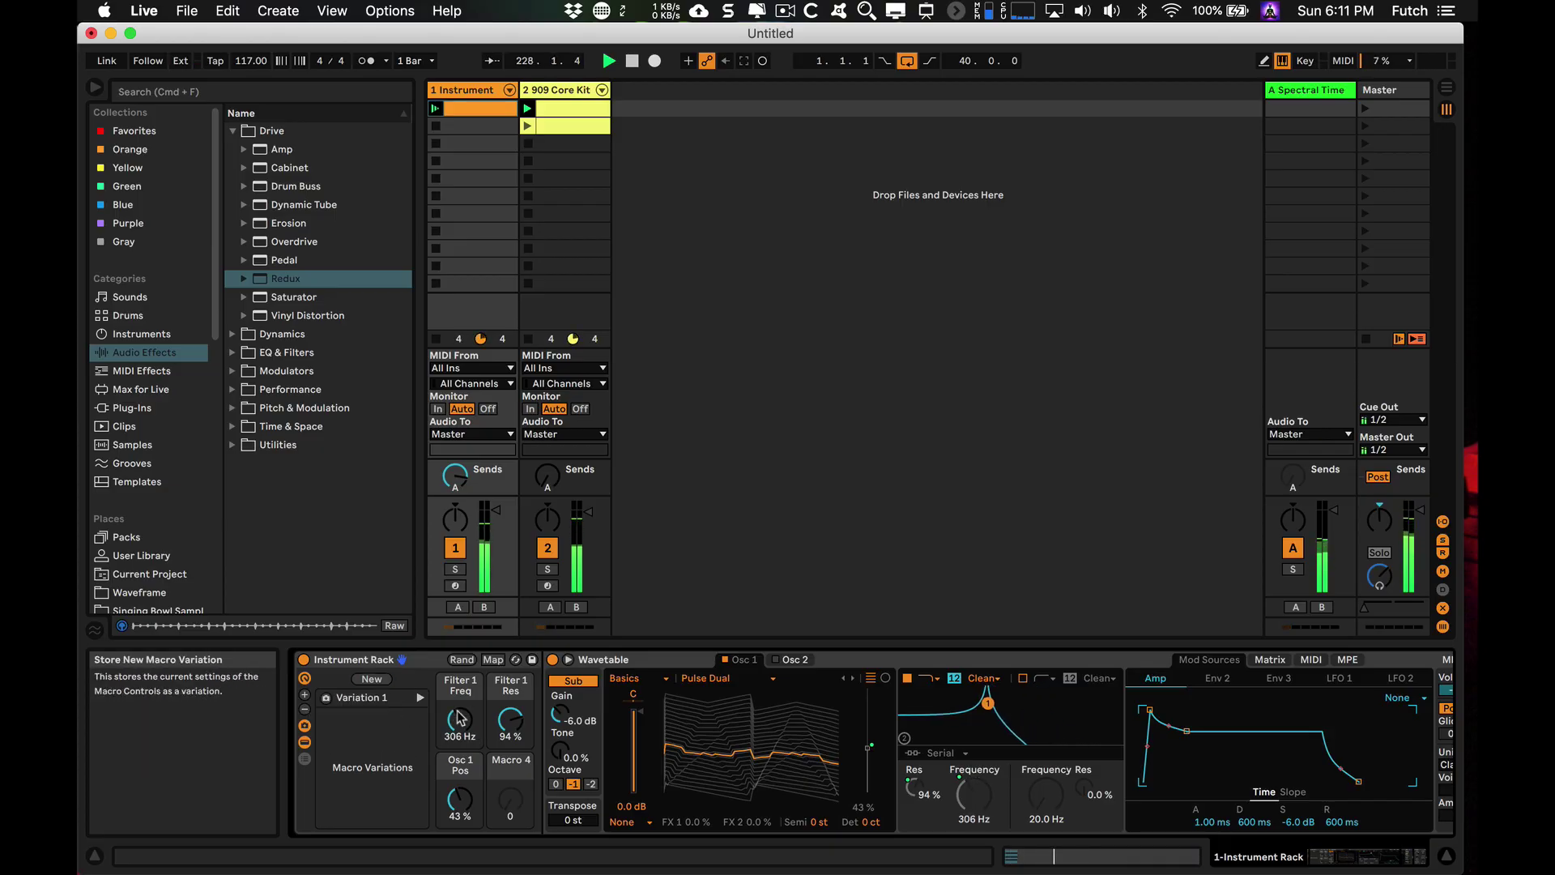
drag(510, 719, 459, 680)
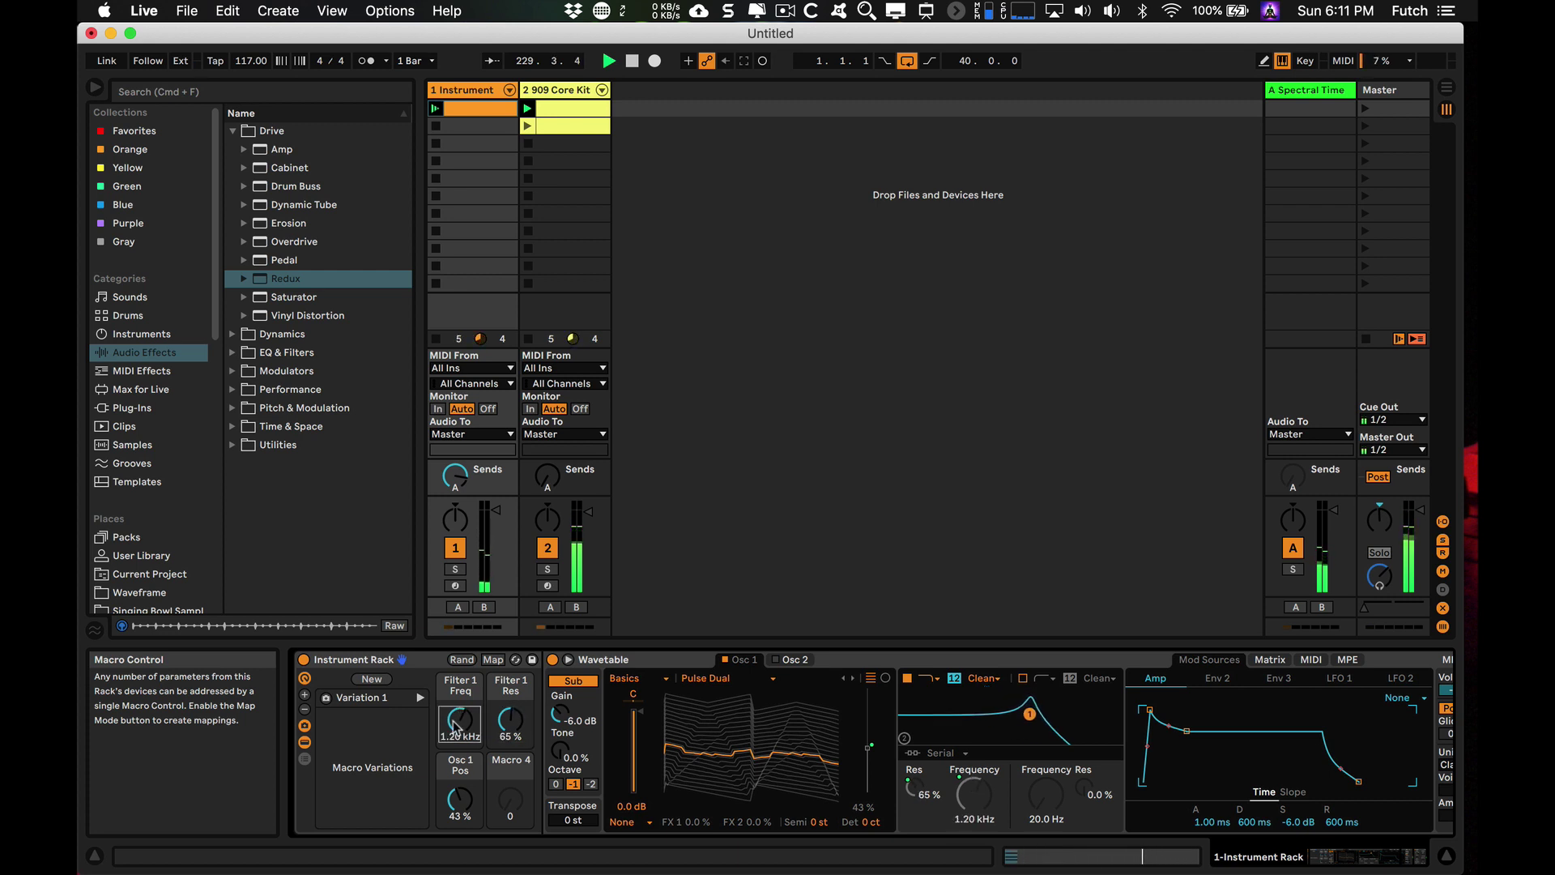
click(366, 679)
drag(459, 800, 459, 754)
click(369, 679)
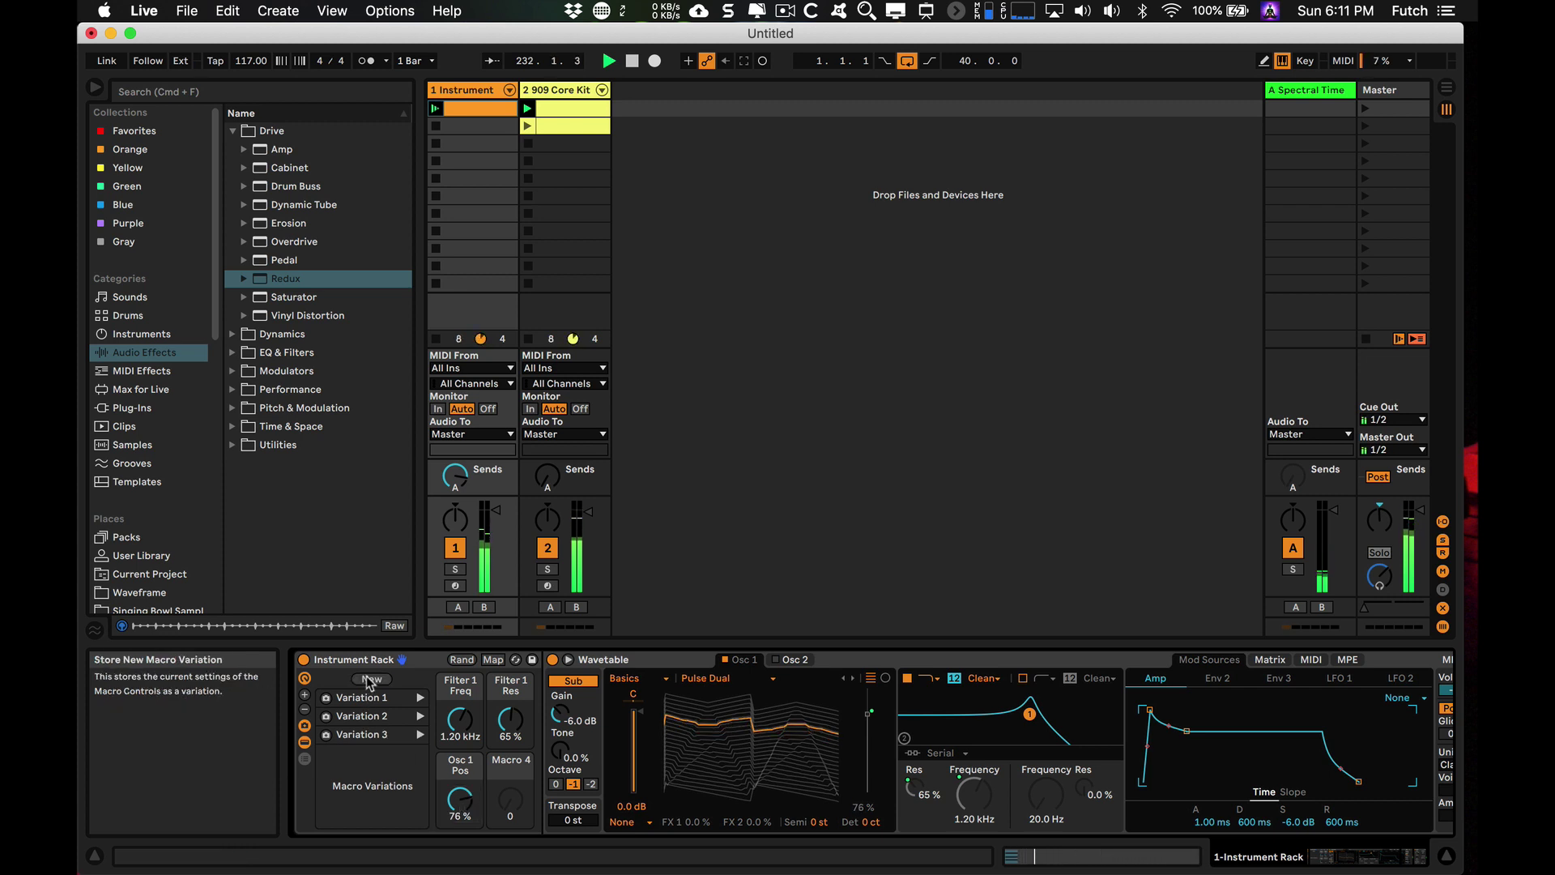
click(419, 698)
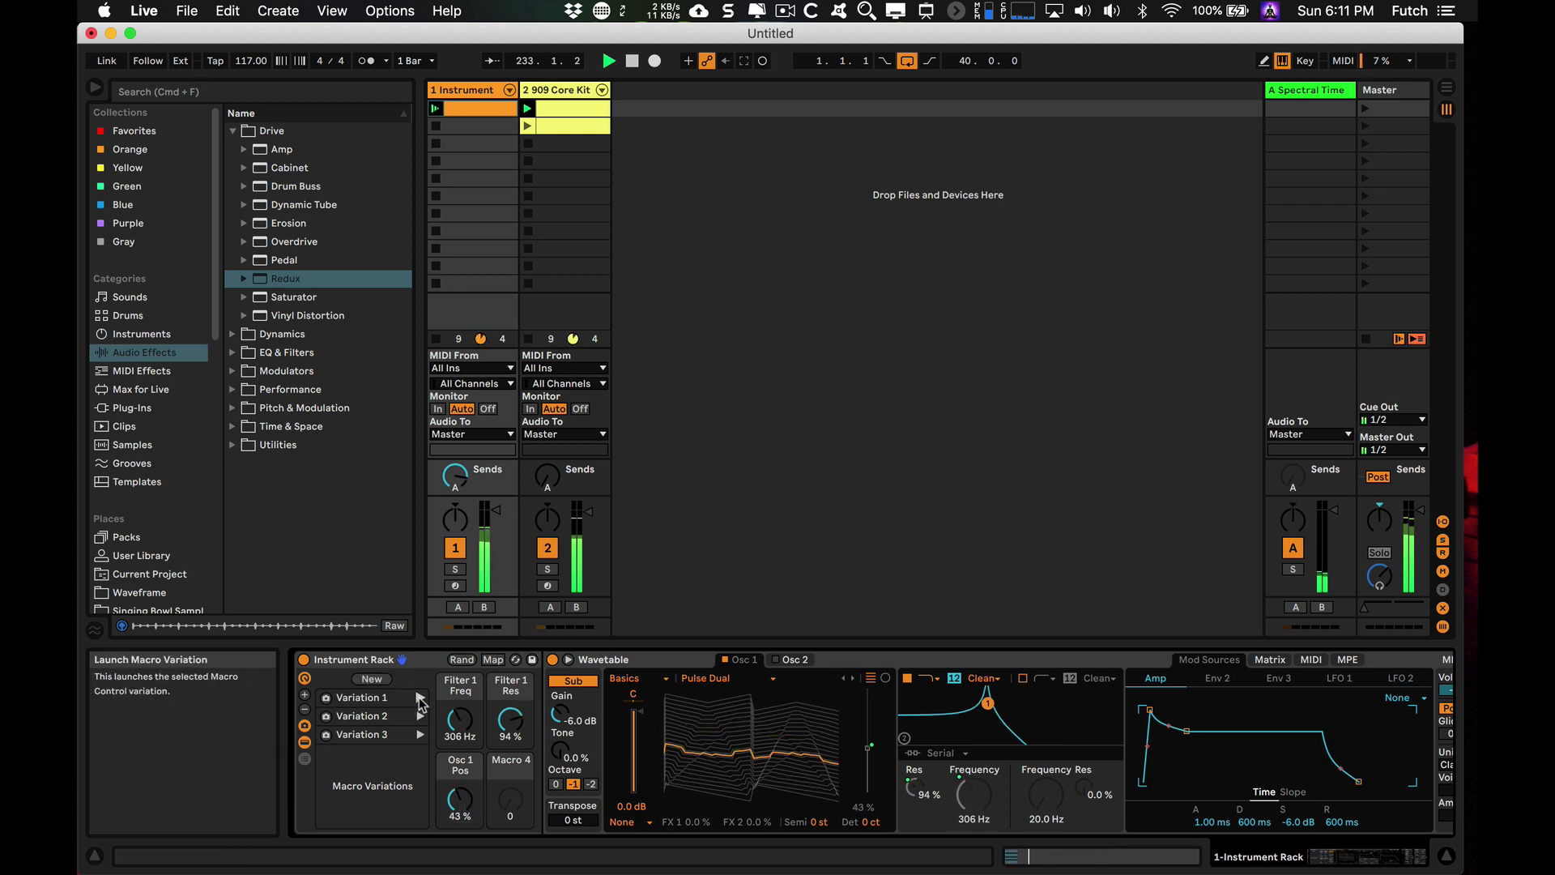
click(420, 717)
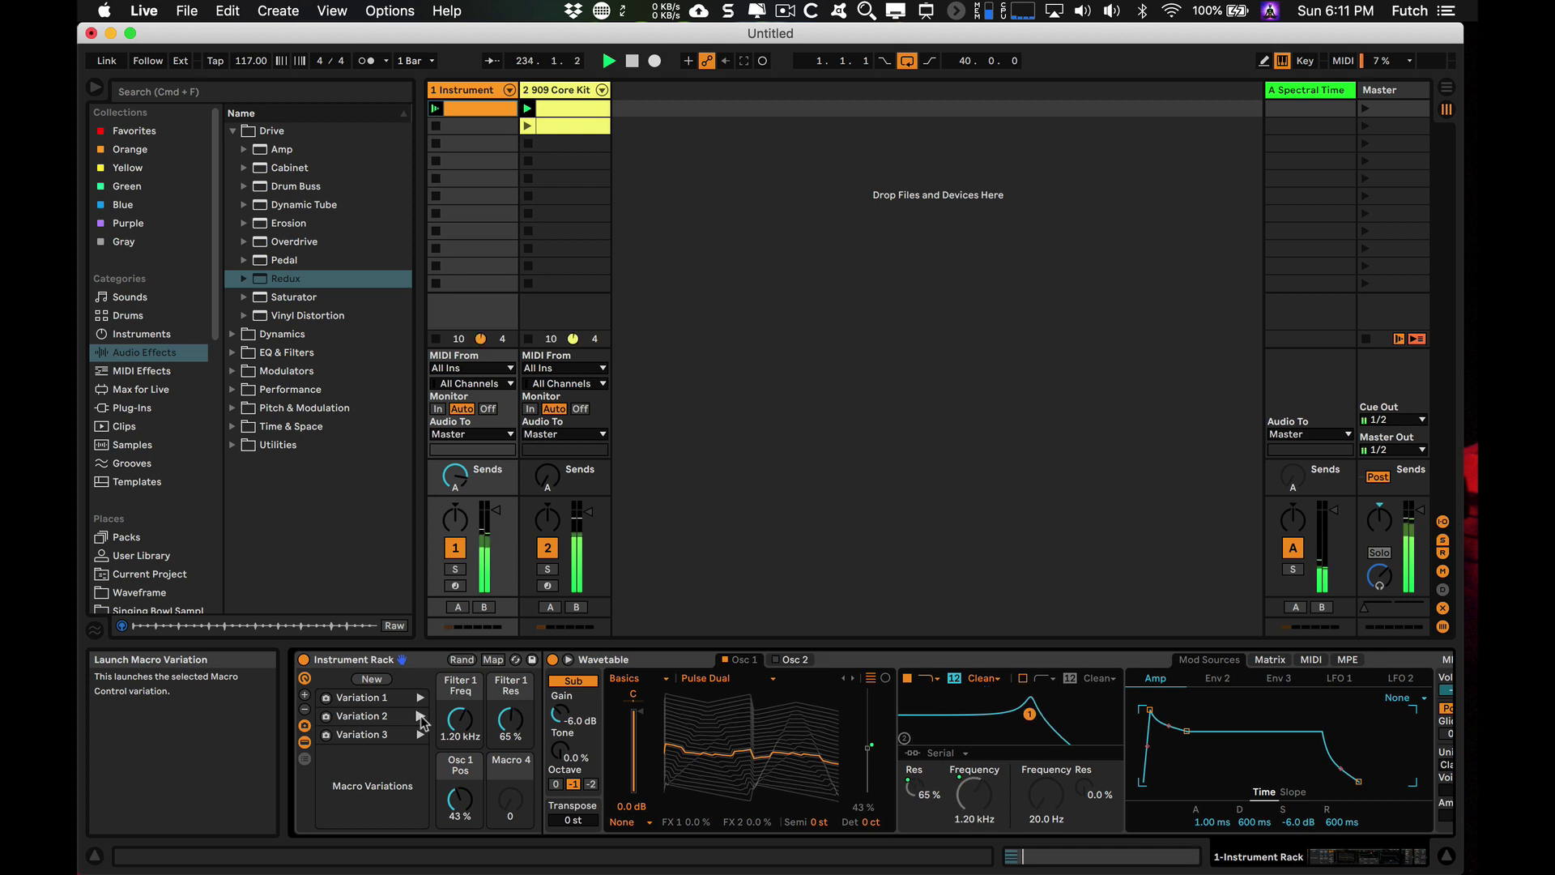
- Randomize the Instrument Rack's macros several times with the Rand button
click(462, 661)
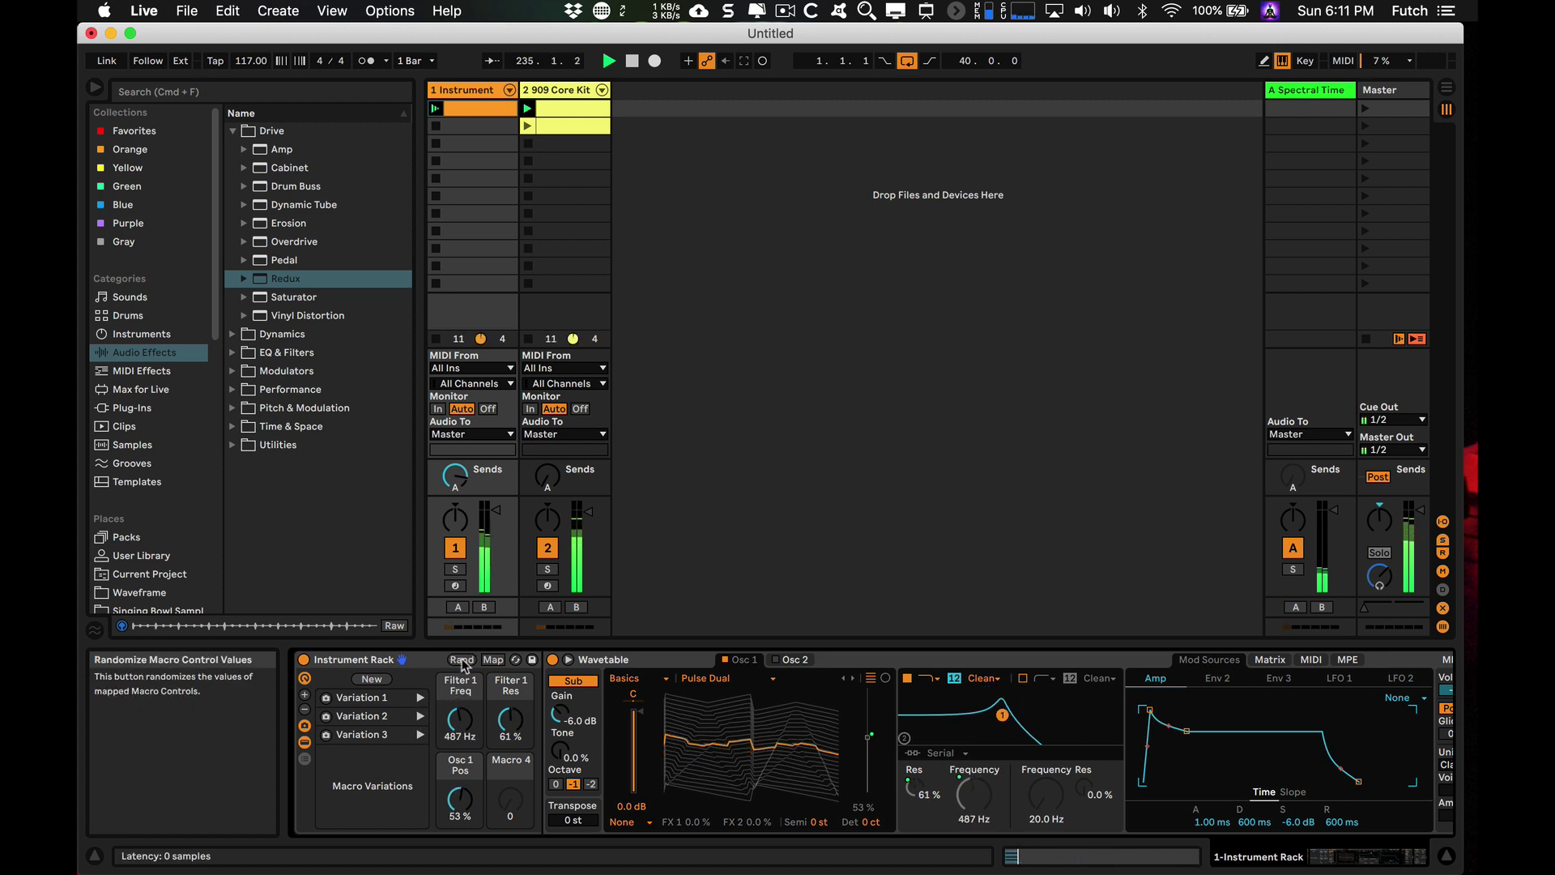
click(462, 660)
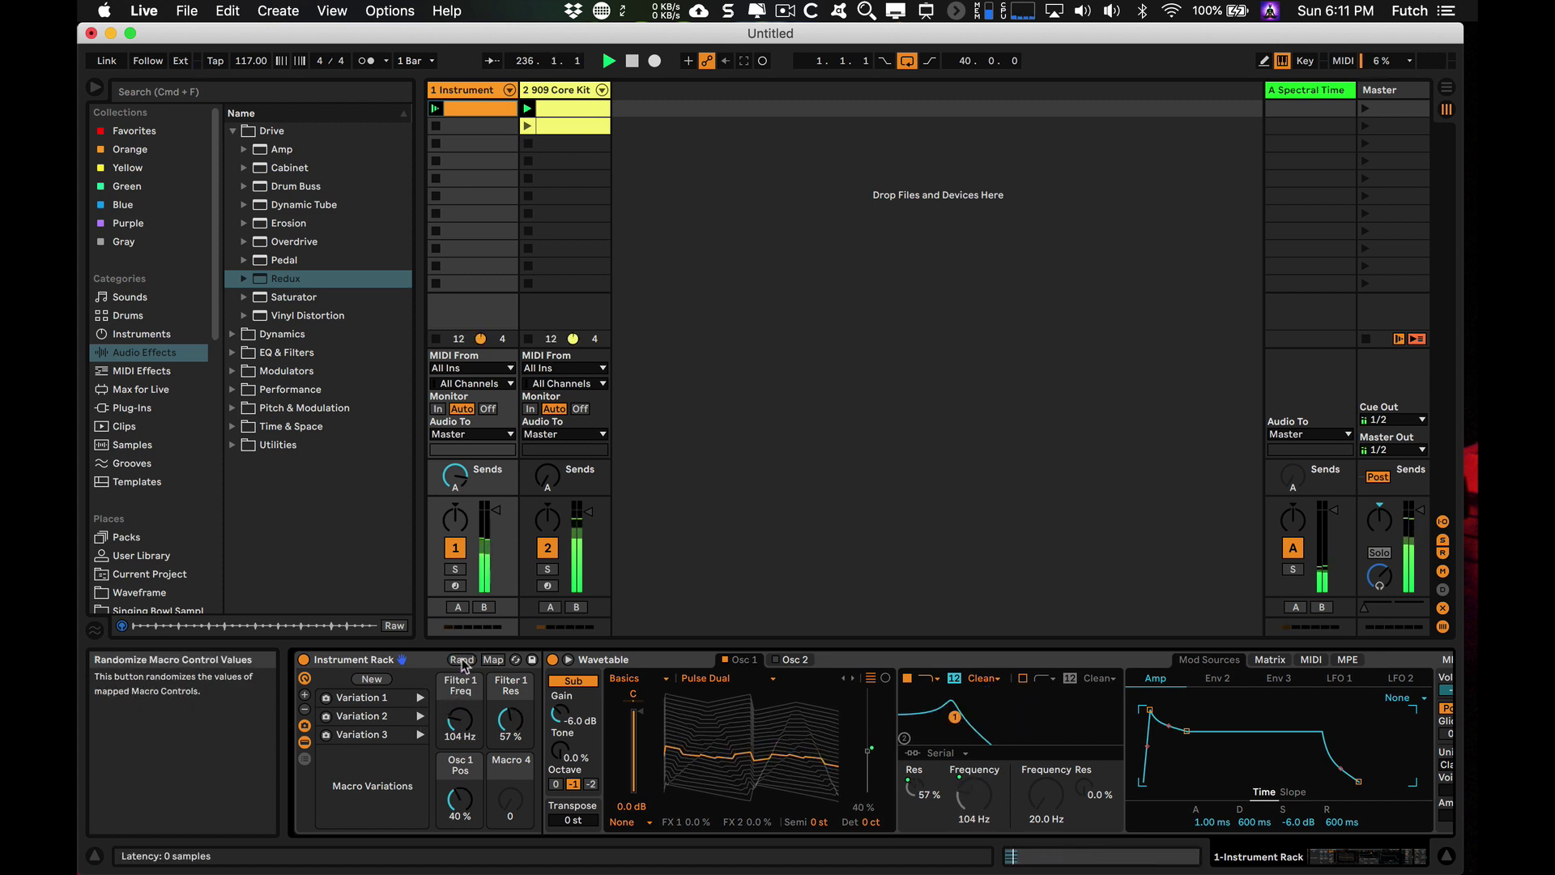
click(461, 660)
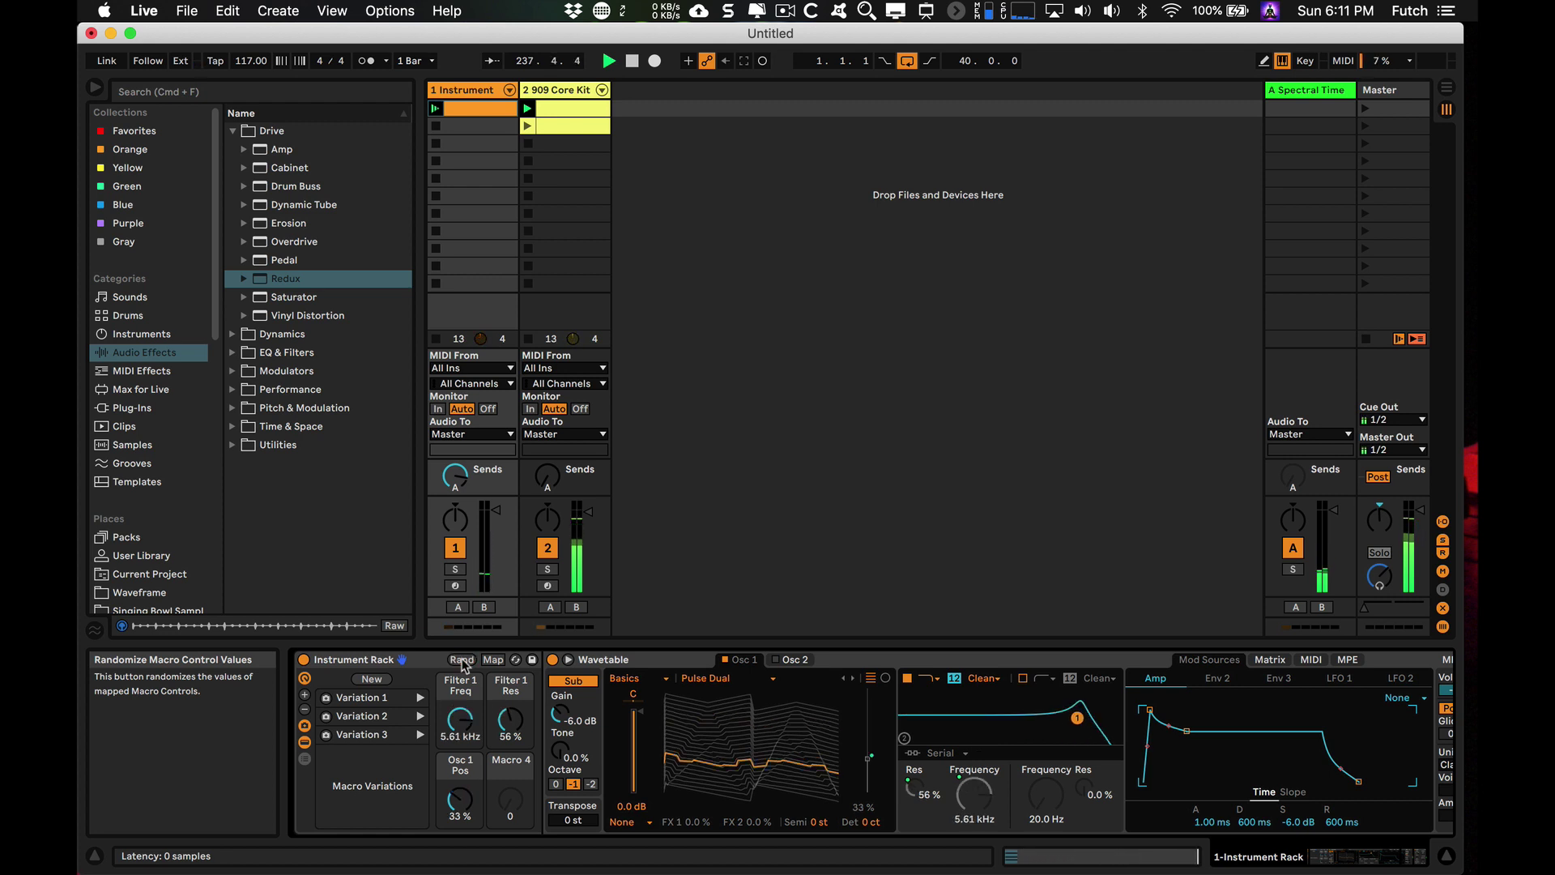
click(462, 660)
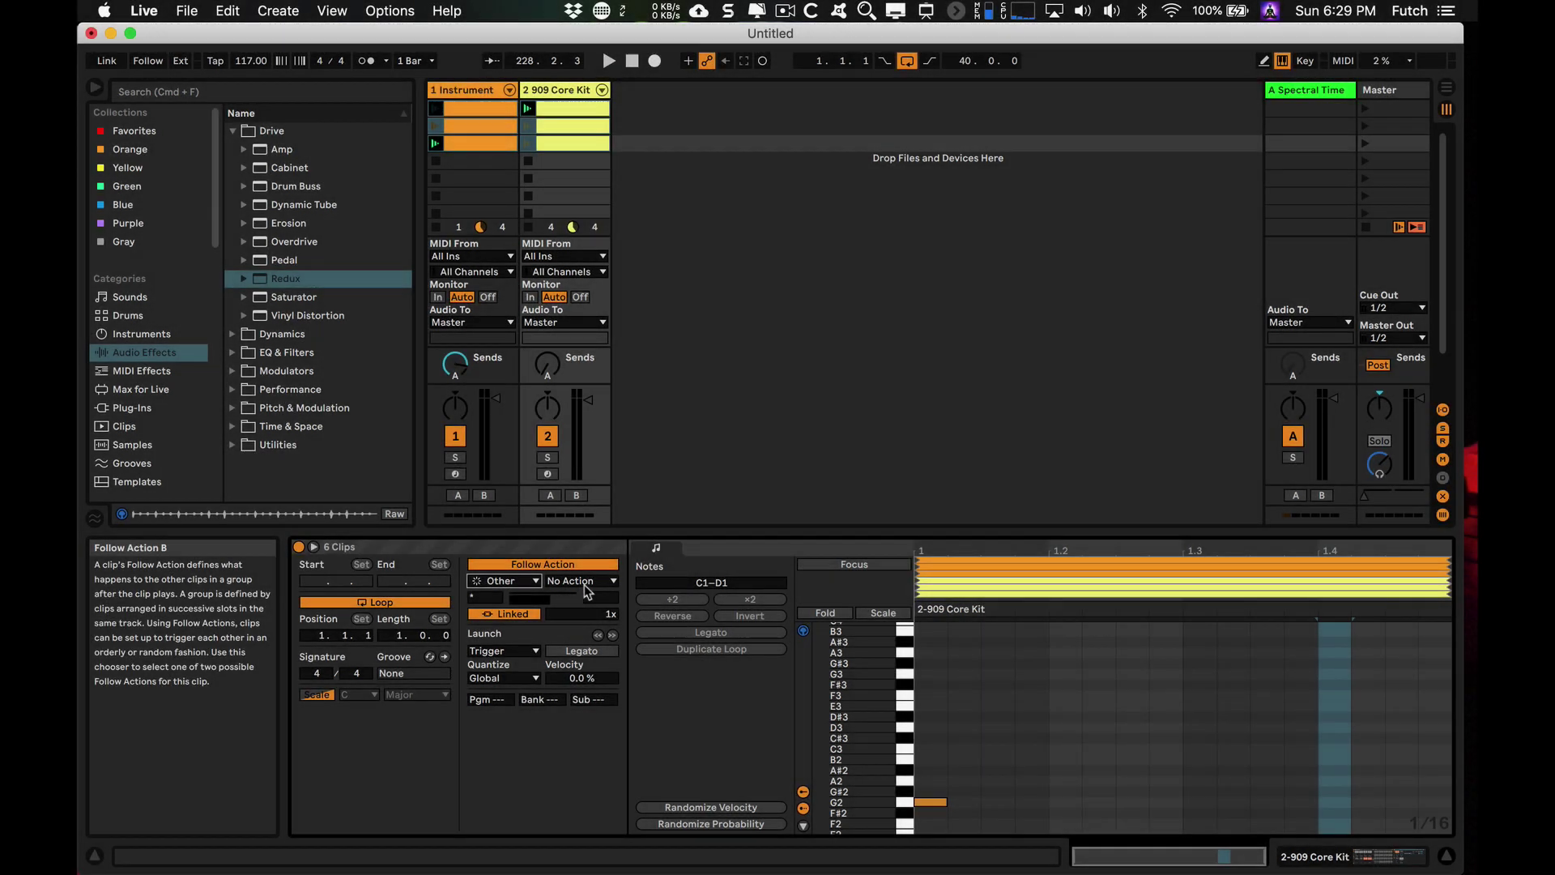
- Set the clip follow action to Again, adjust the scene follow chance, and widen the Master column
click(583, 581)
click(589, 624)
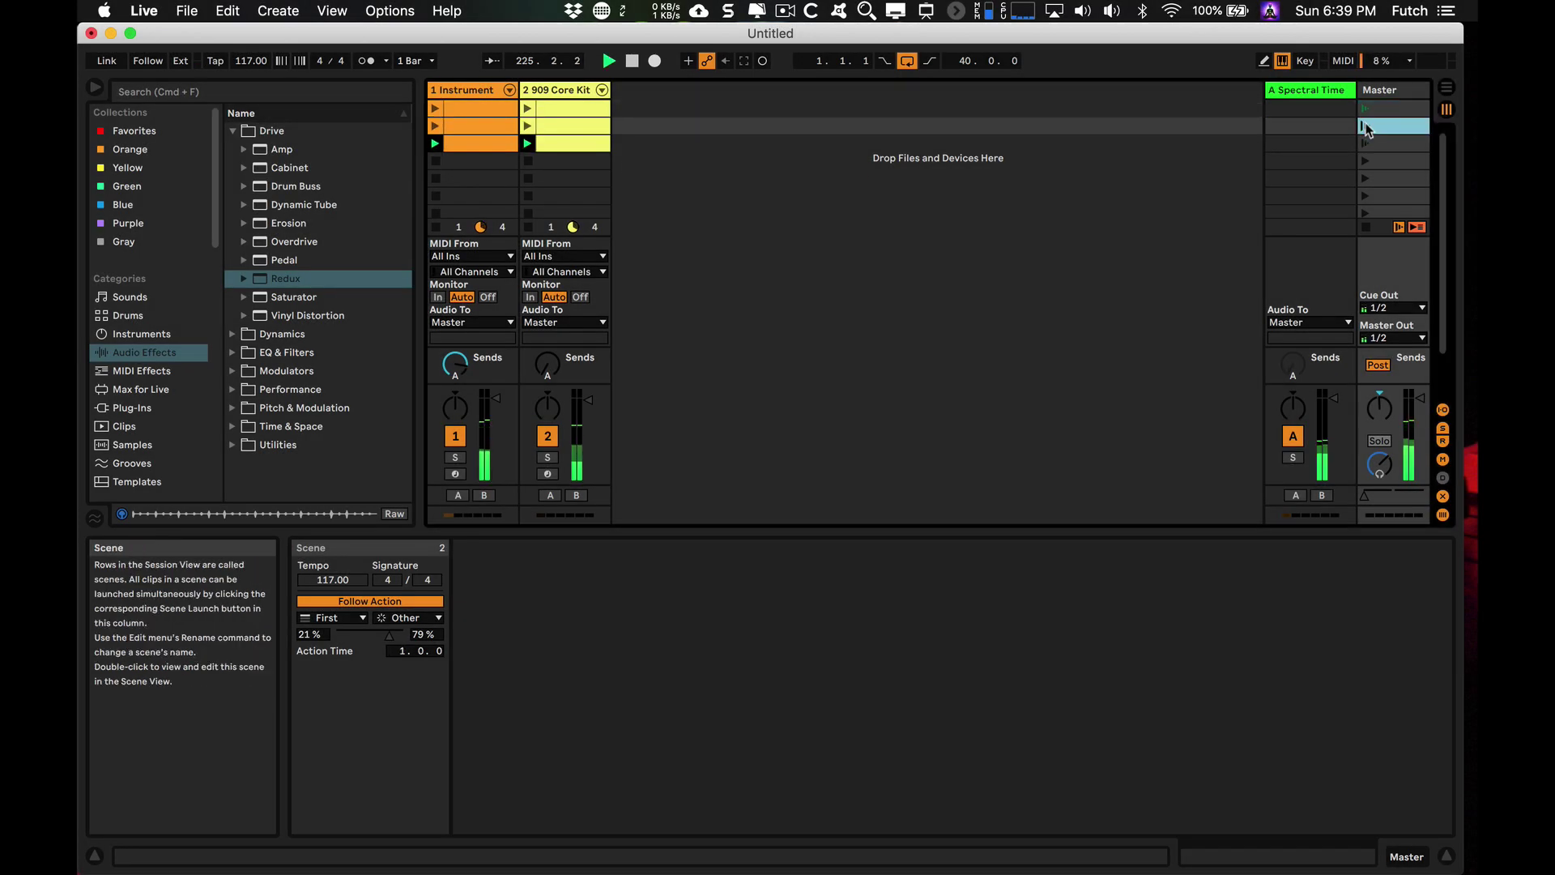
click(414, 636)
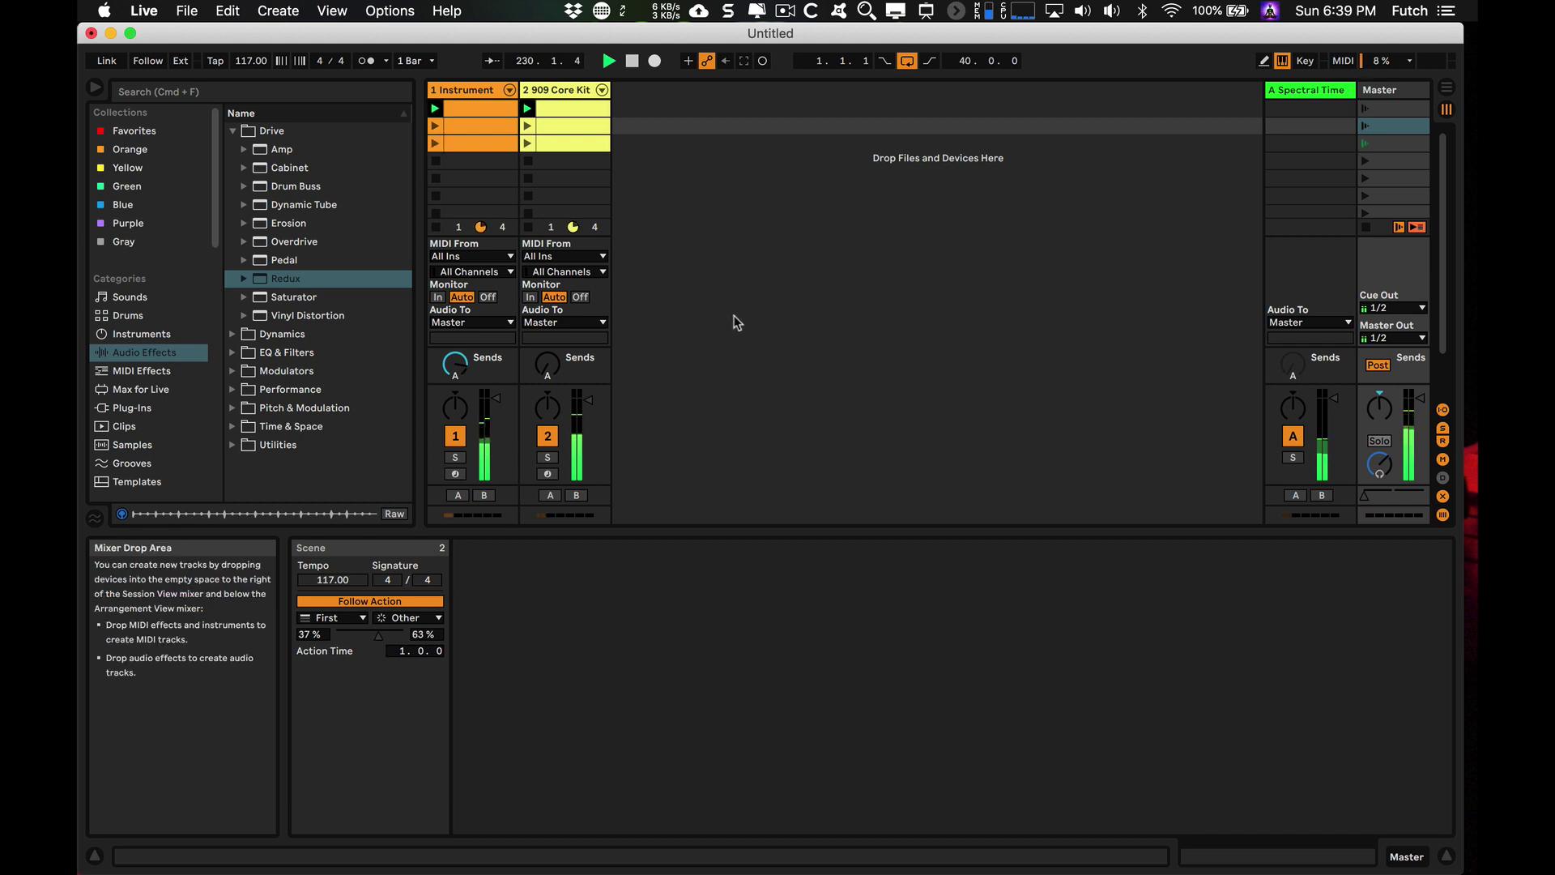
mouse_move(1357, 89)
mouse_down()
mouse_move(1213, 100)
mouse_move(1241, 100)
mouse_up()
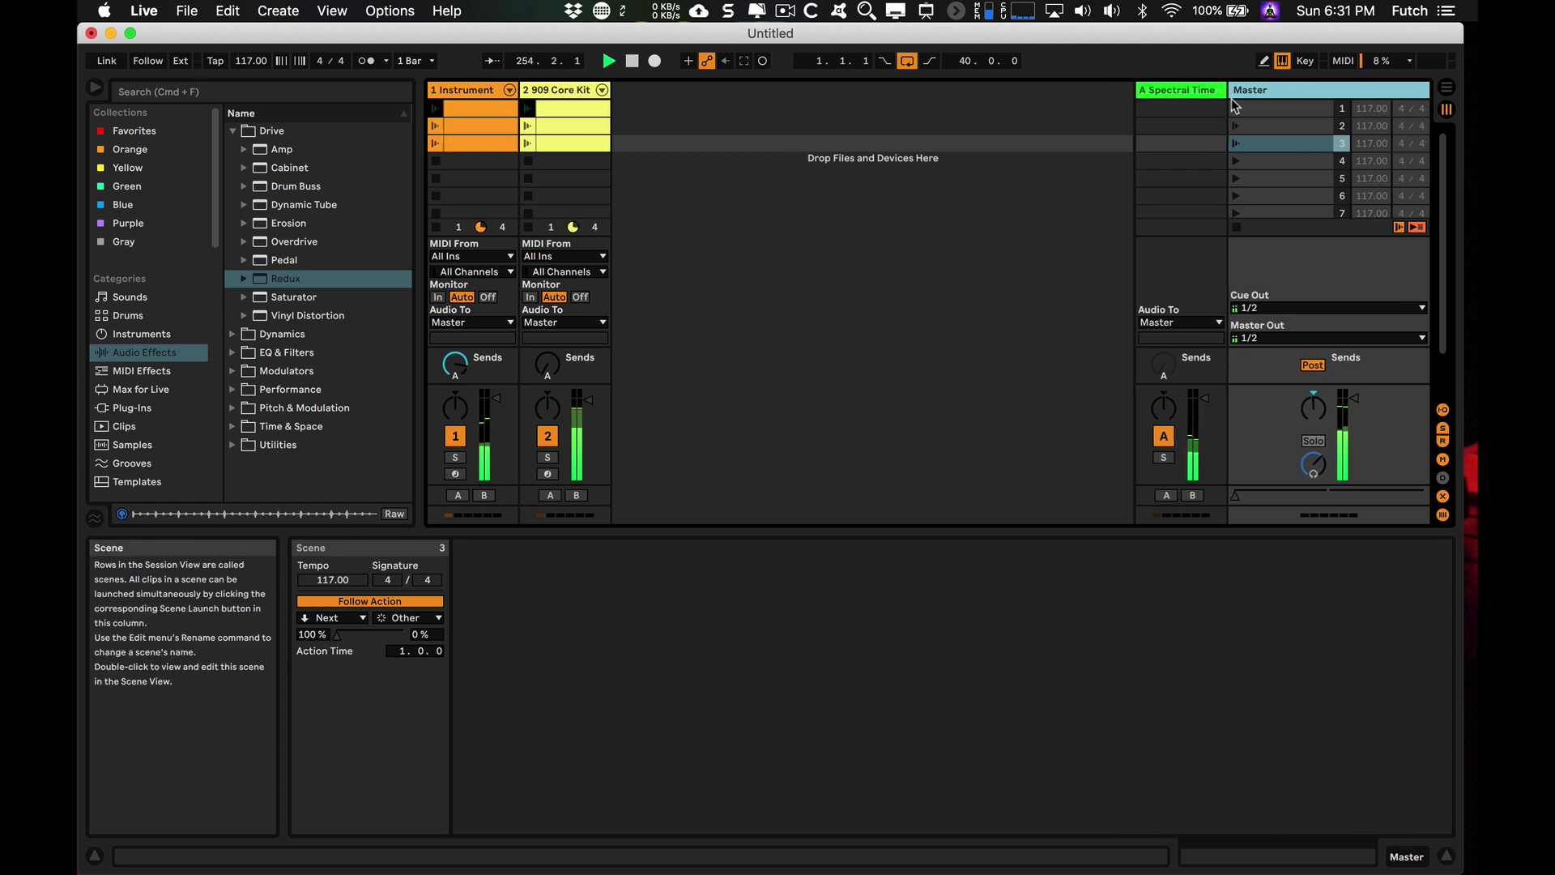
- Drag scene 1's Master tempo down from 117.00 to 111.00
click(1382, 107)
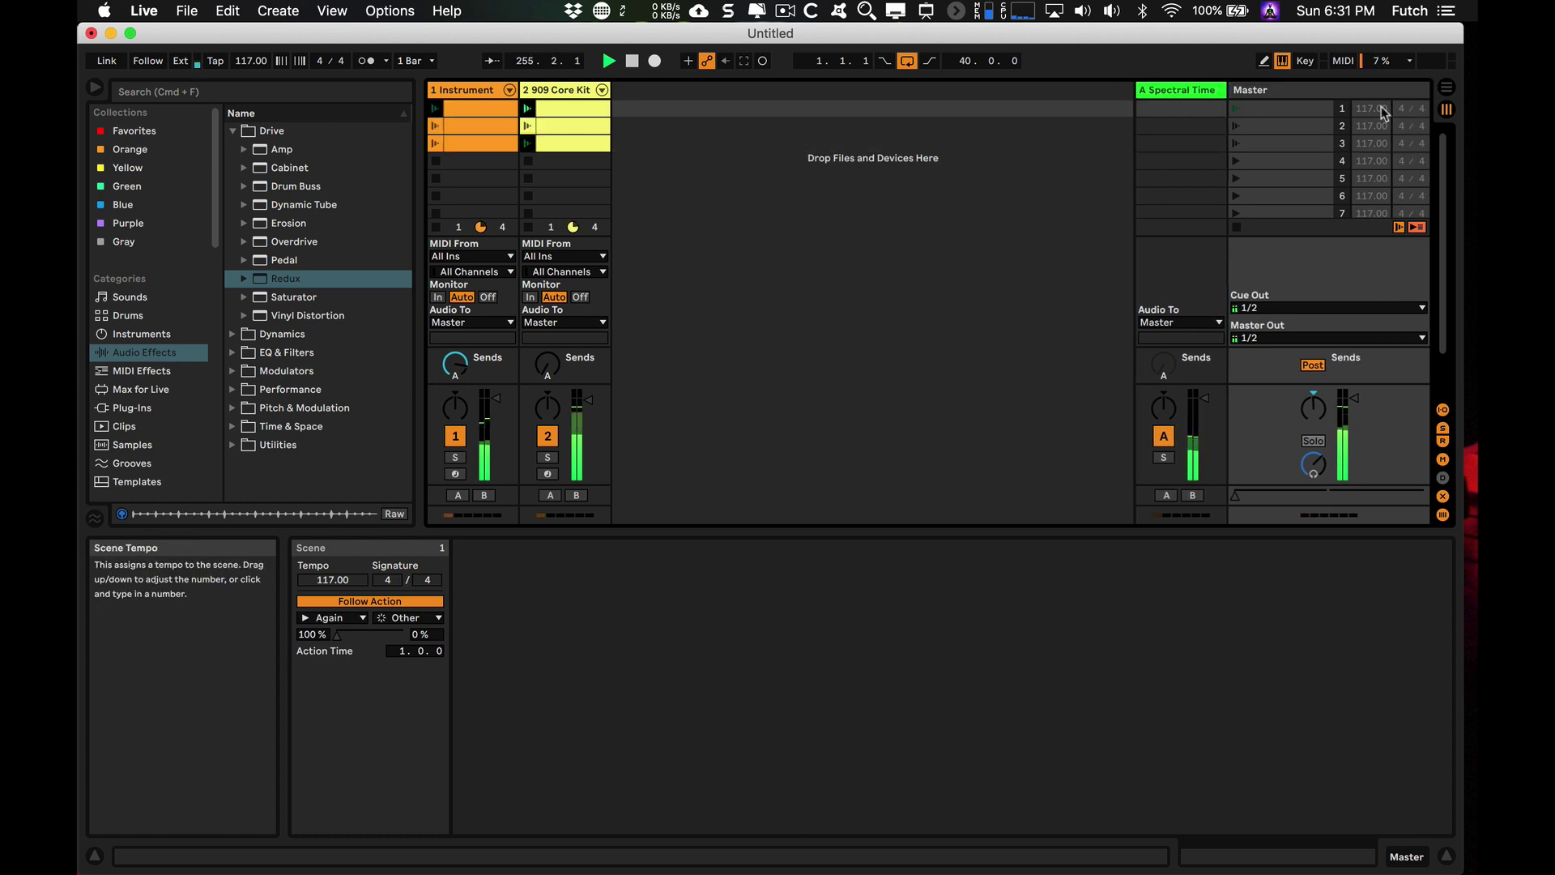
drag(1382, 105, 1371, 139)
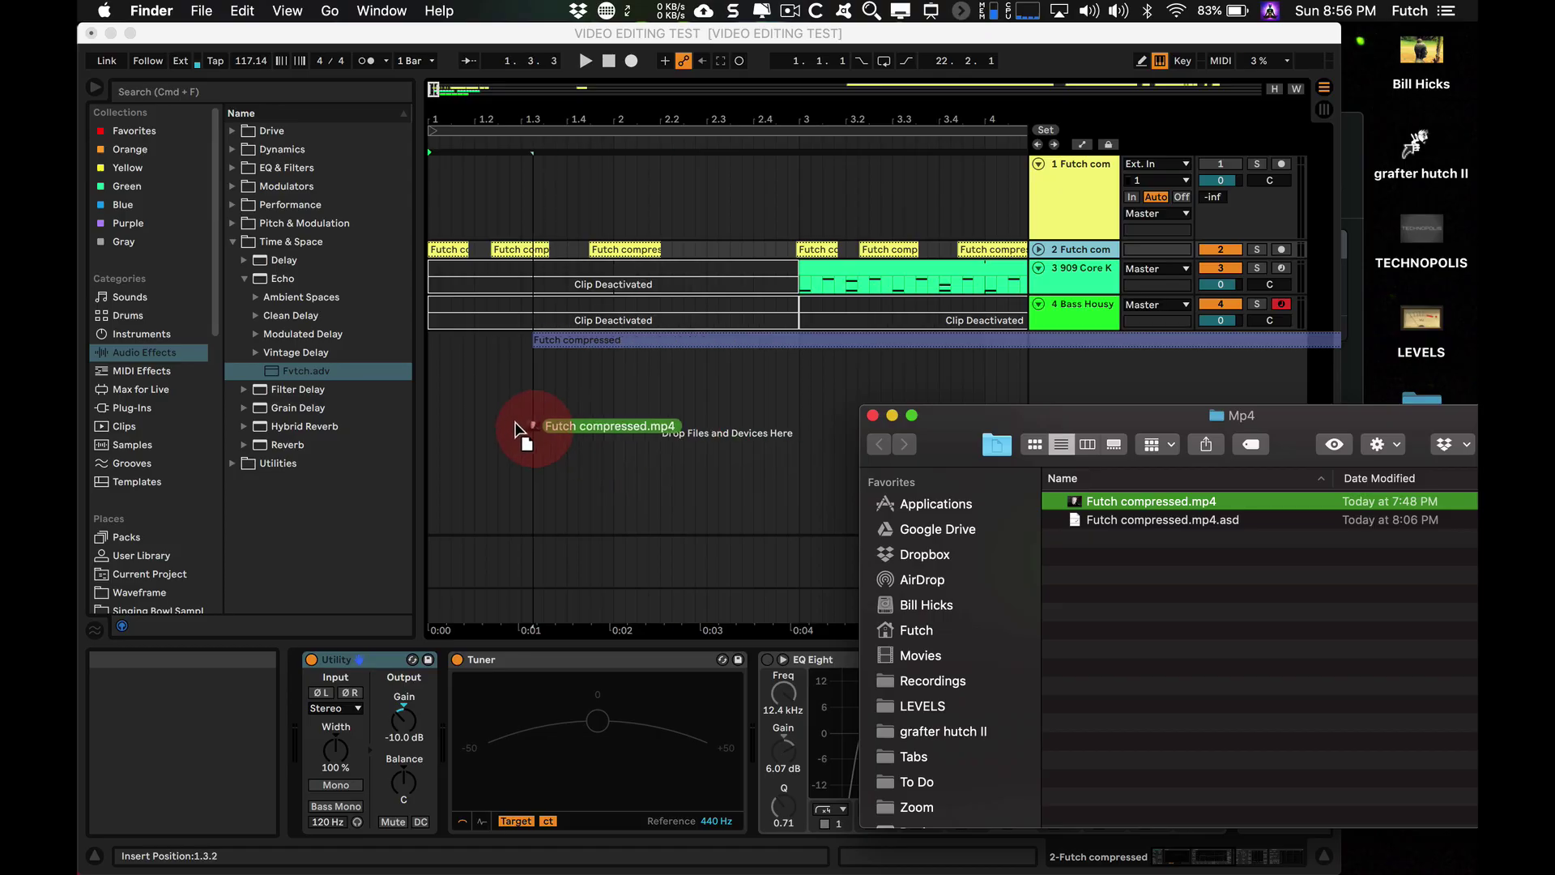
- Drop Futch compressed.mp4 onto new track 5 and scrub positions within the clip while the video window shows
drag(520, 430, 429, 396)
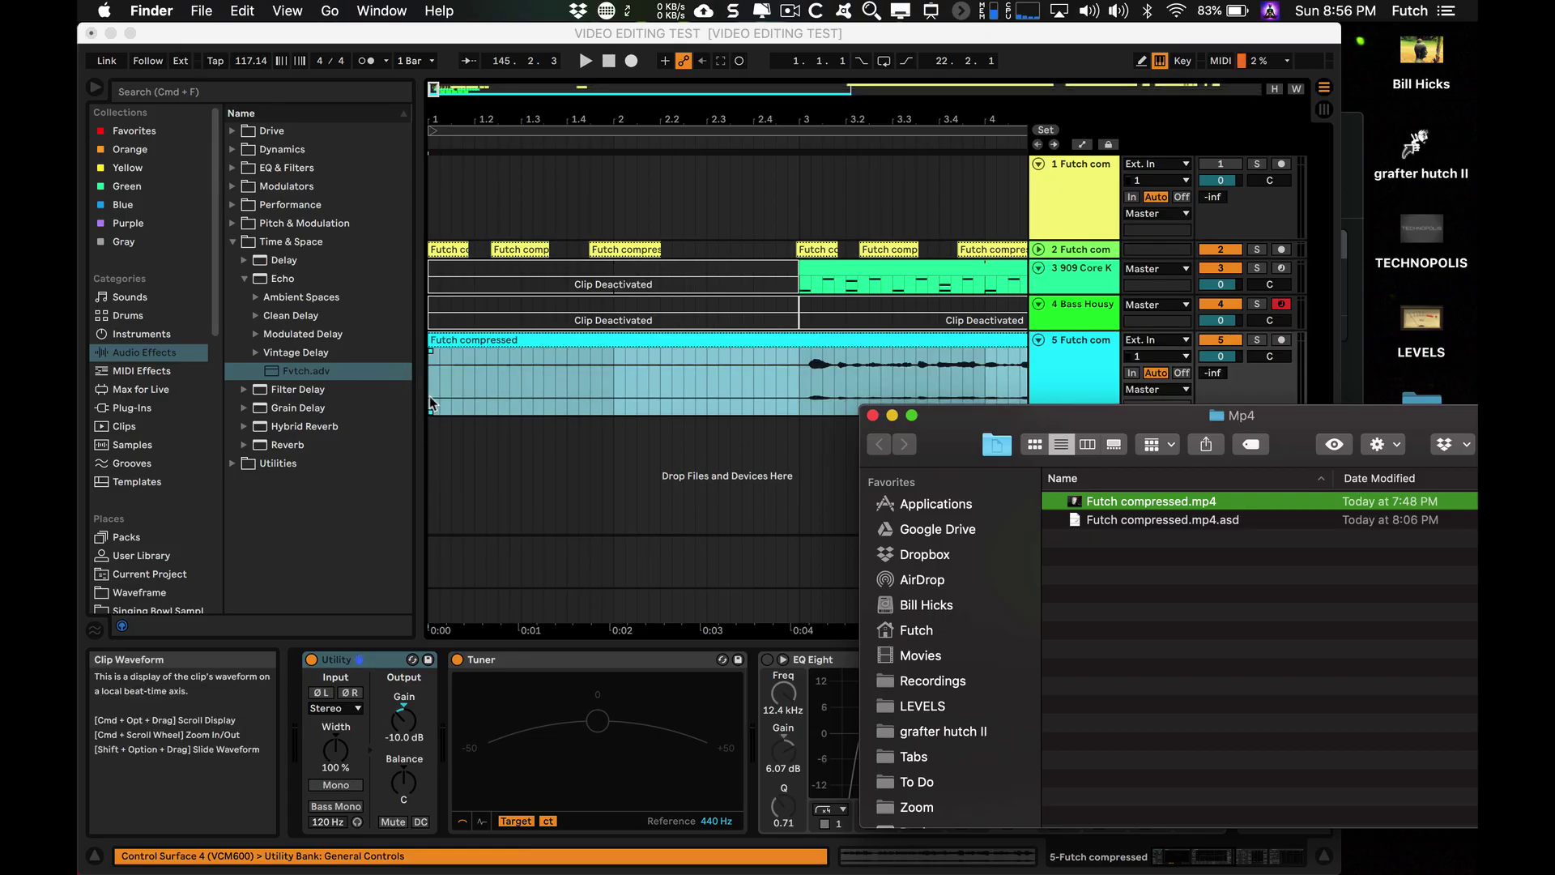
click(732, 362)
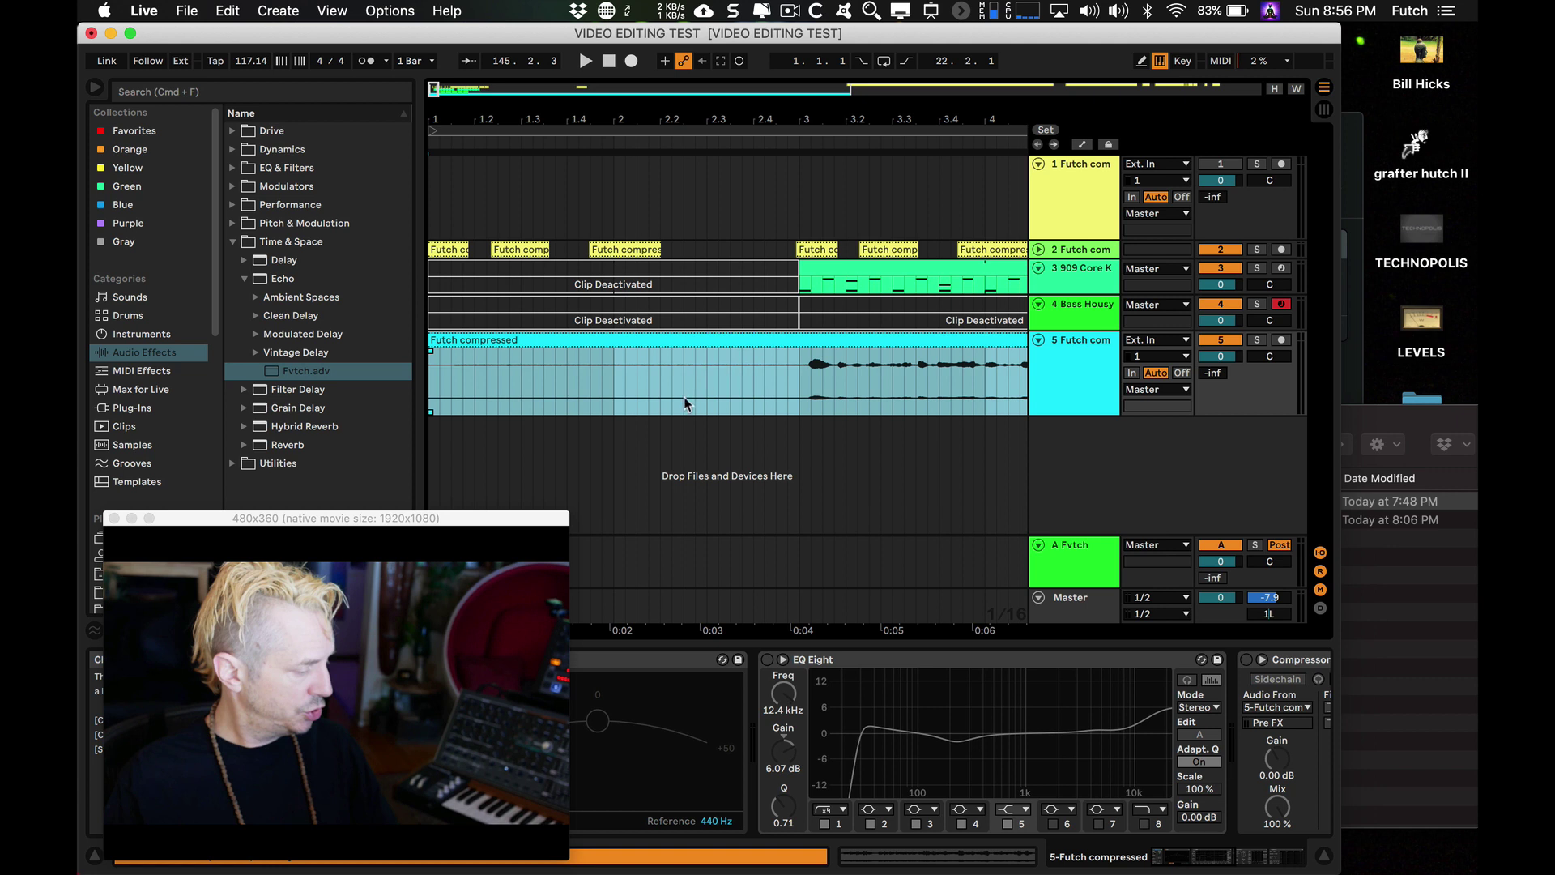
click(799, 354)
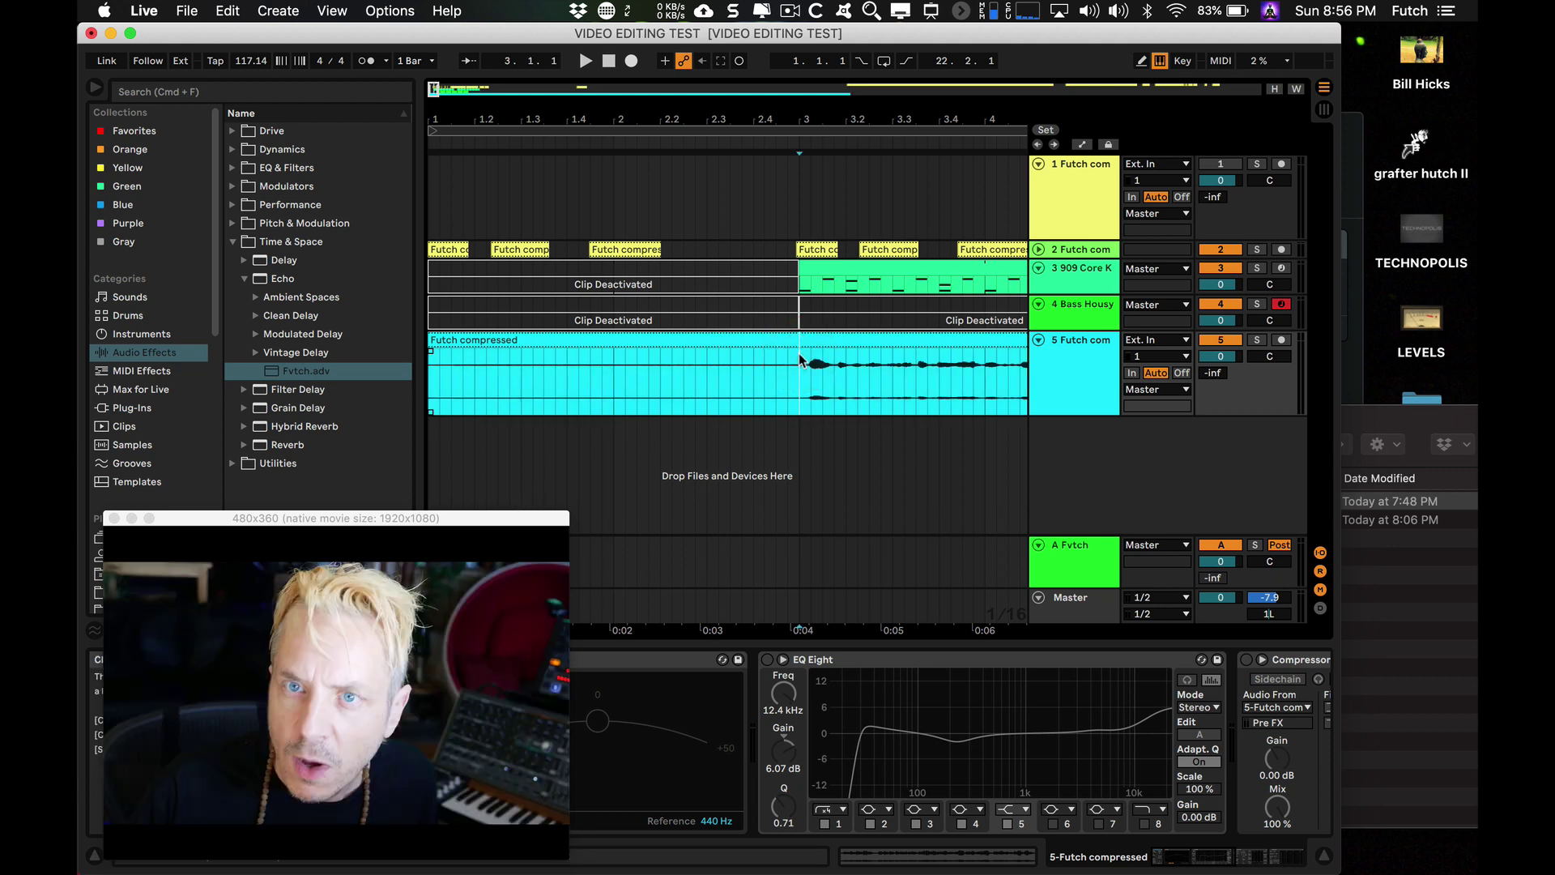
click(913, 365)
click(964, 364)
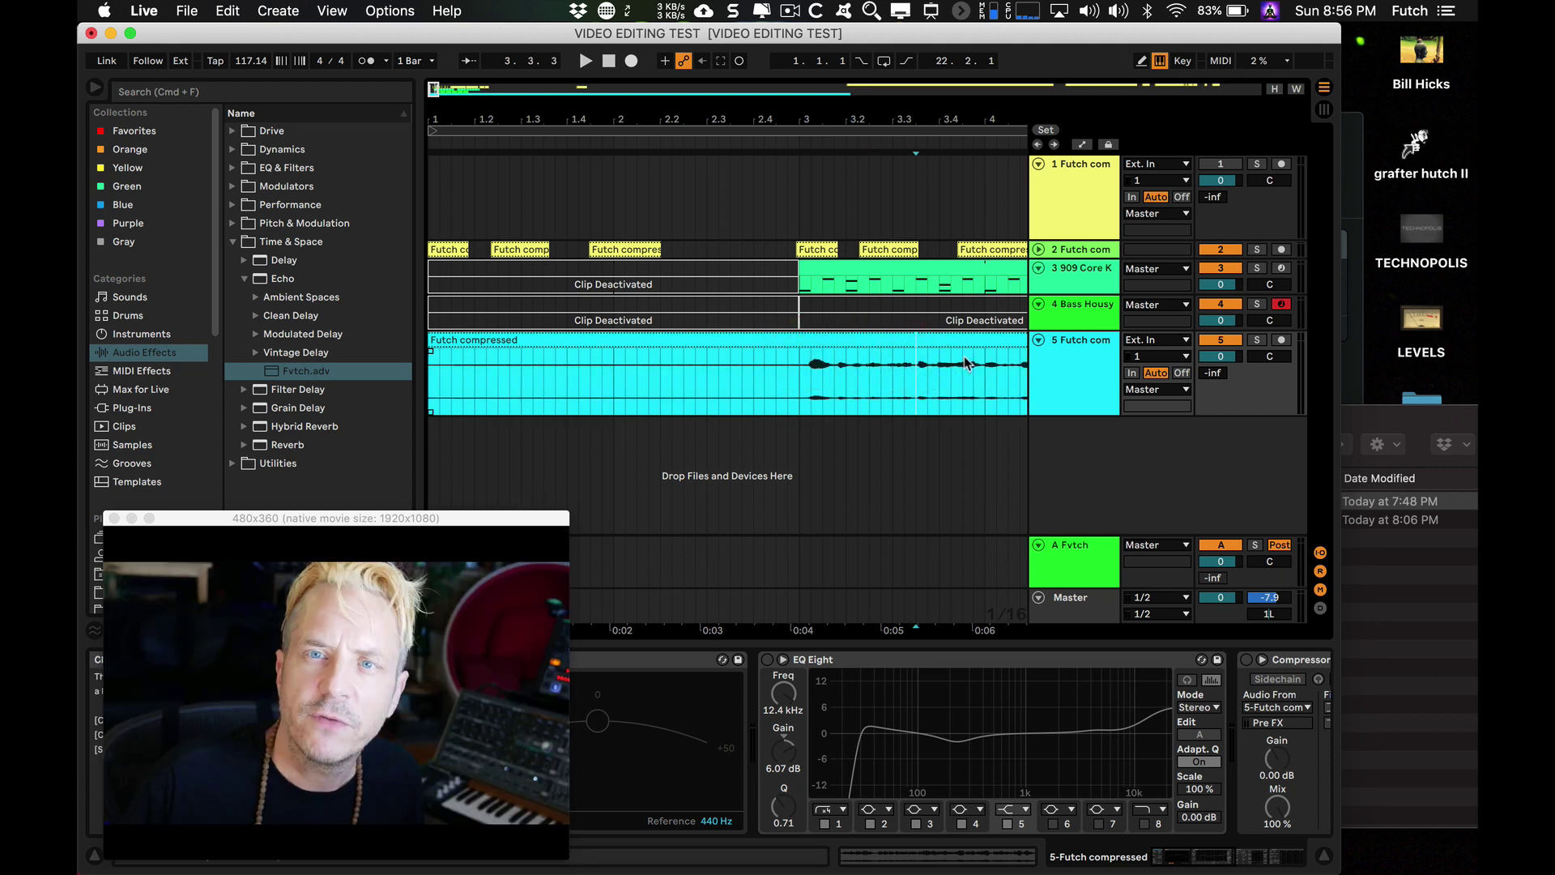
click(857, 364)
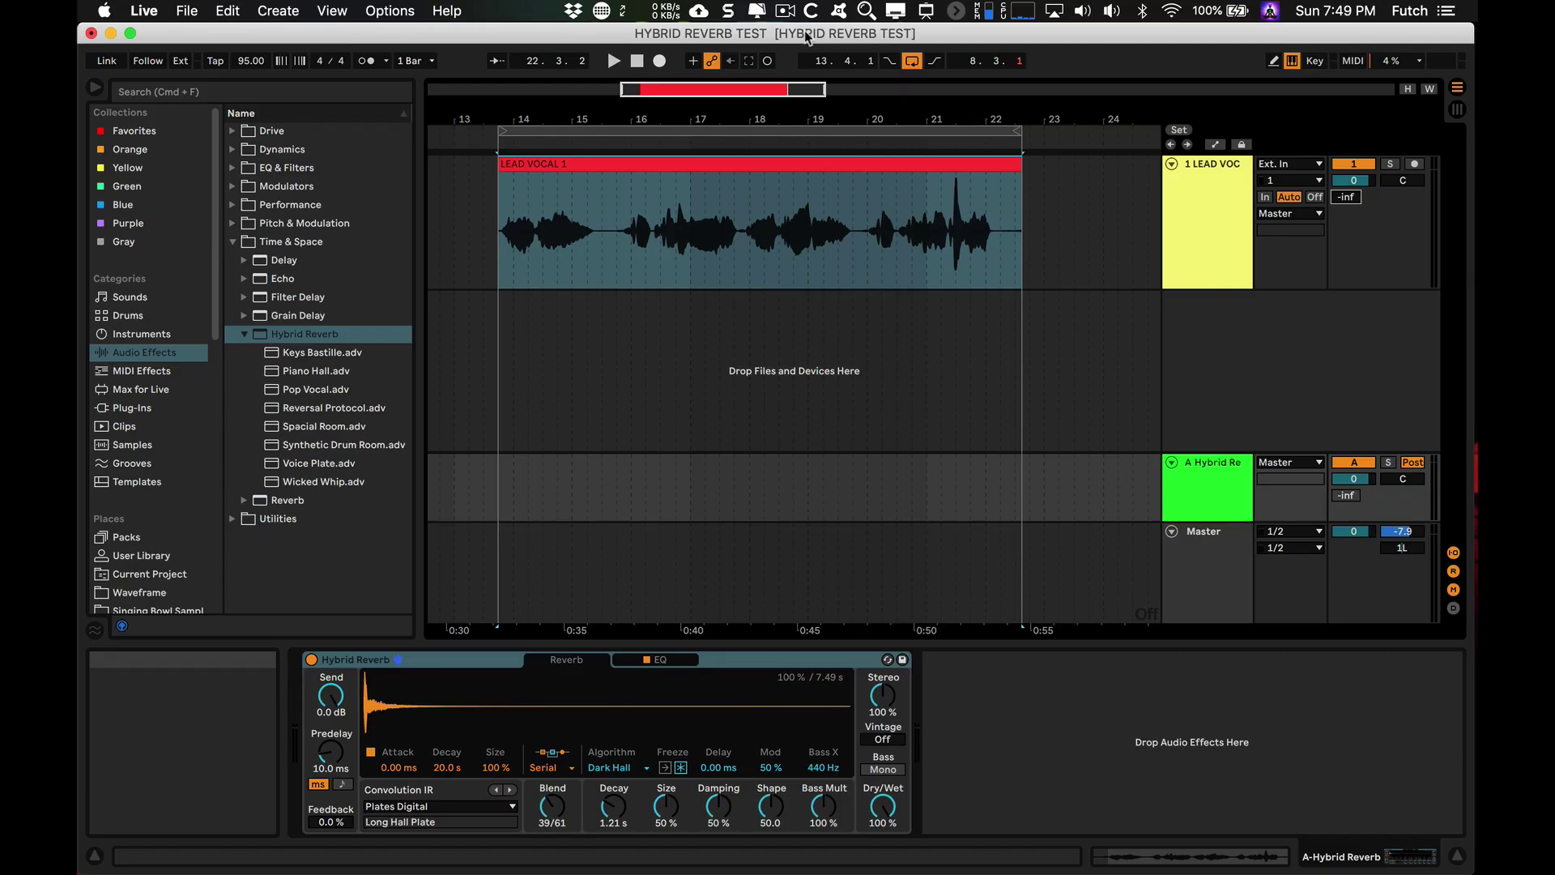
- Play the song and raise Lead Vocal's Send A from -inf to -8.4 dB
key(space)
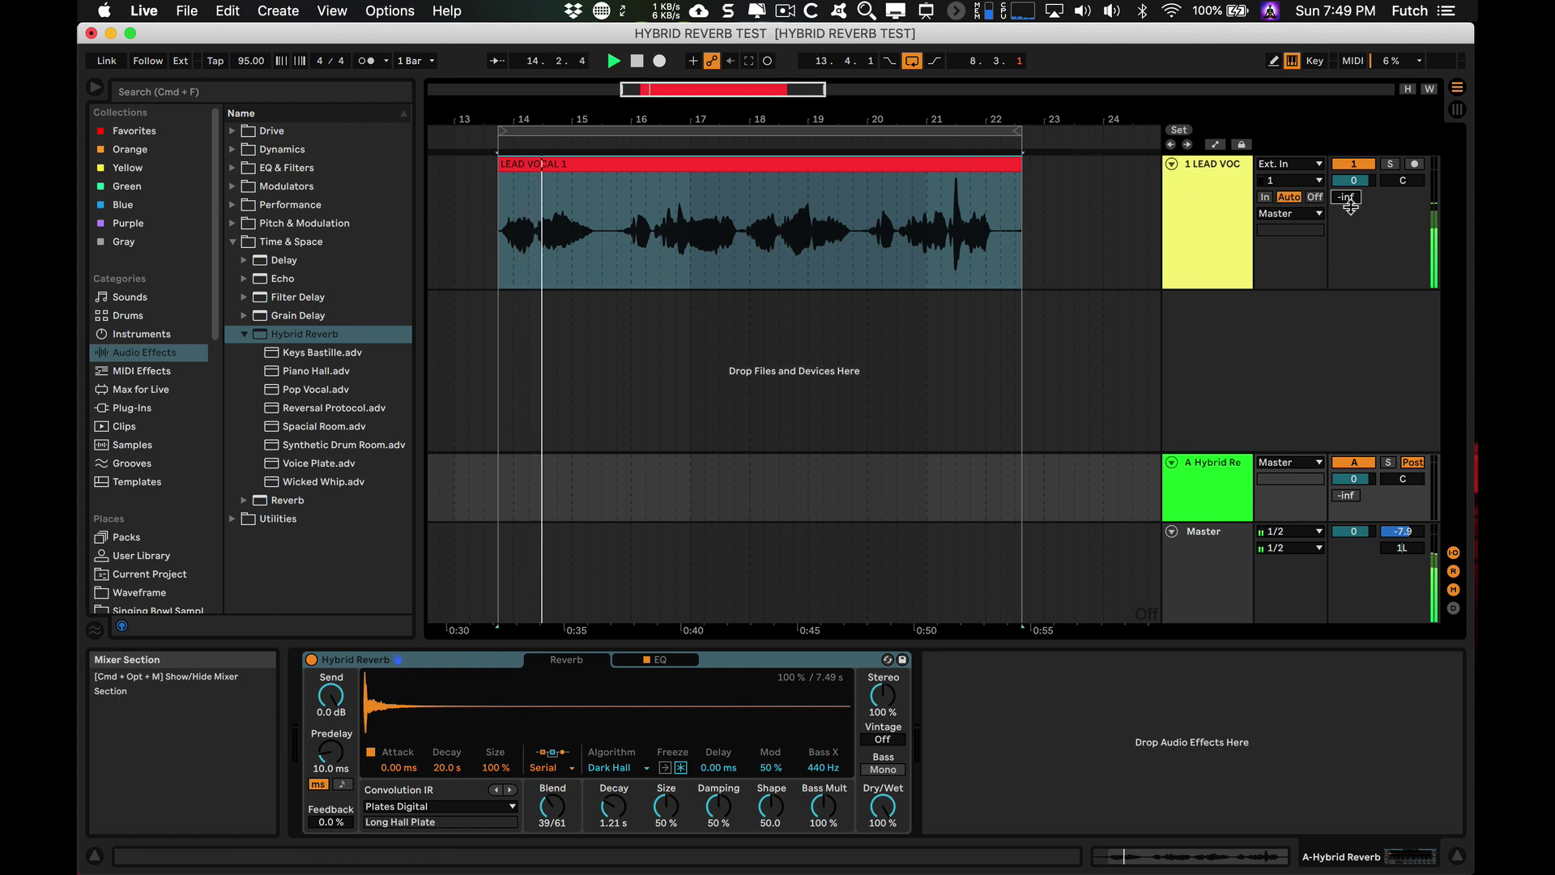
drag(1350, 206, 1346, 187)
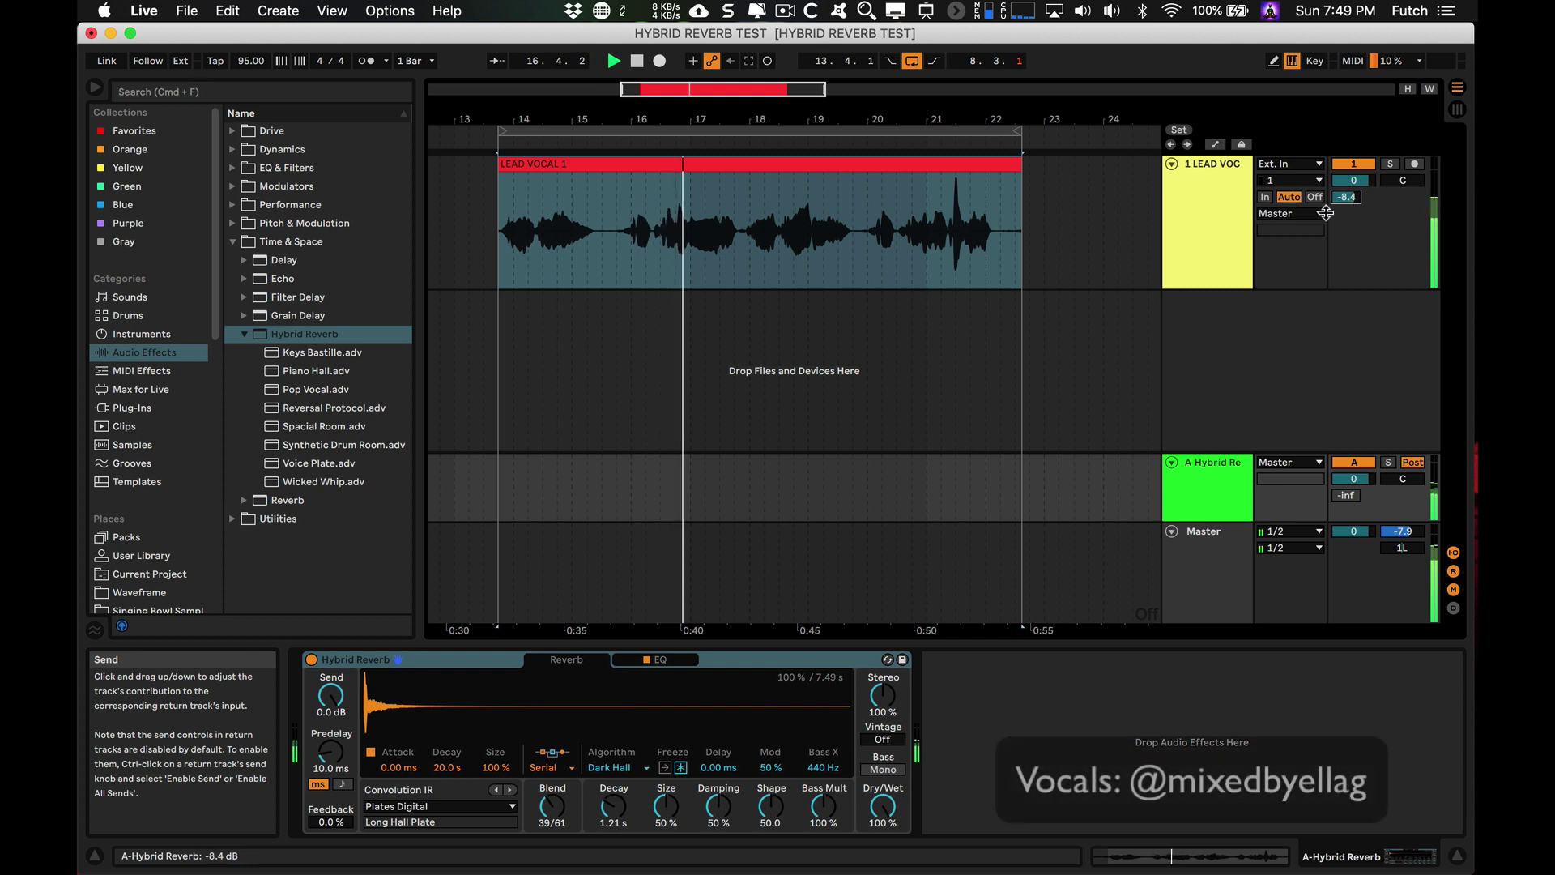
- Keep Plates Digital as the IR category and set Hybrid Reverb's Blend to 95/5
click(494, 807)
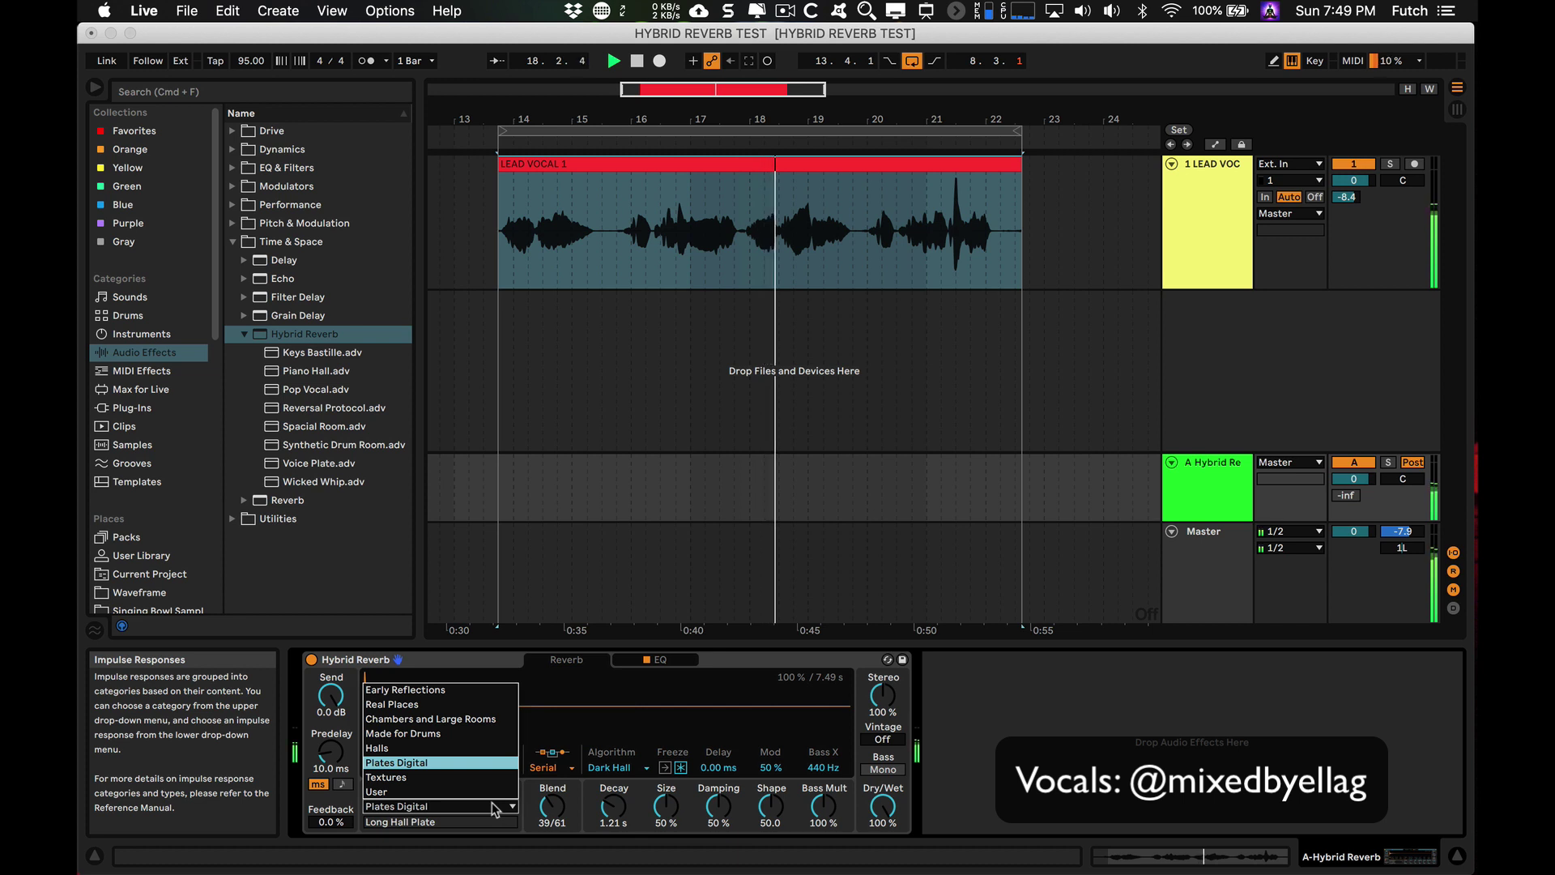
click(623, 739)
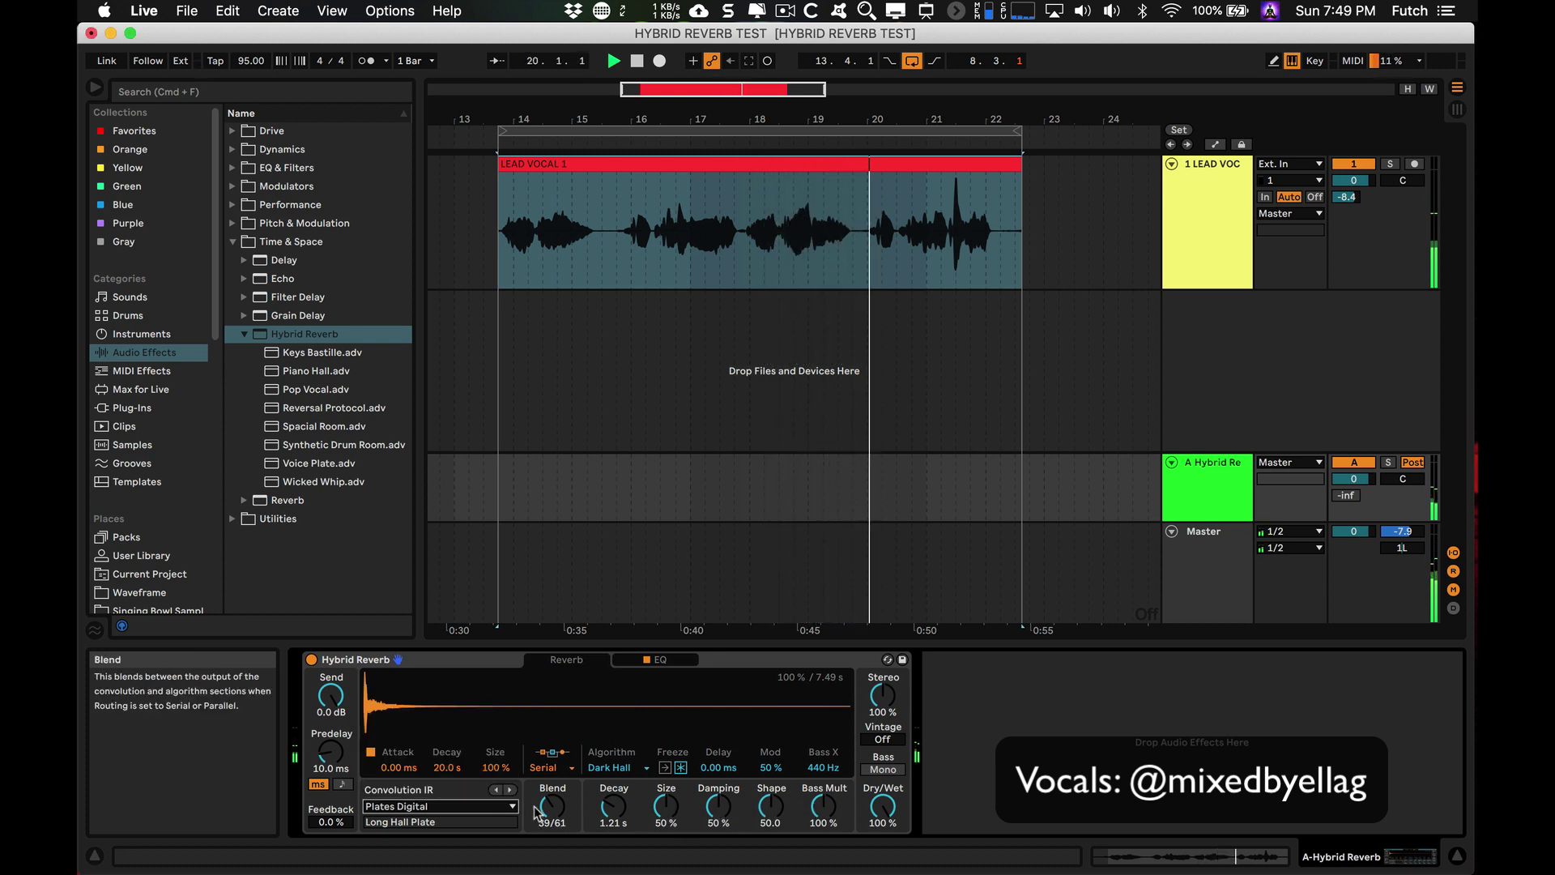
drag(552, 806, 552, 770)
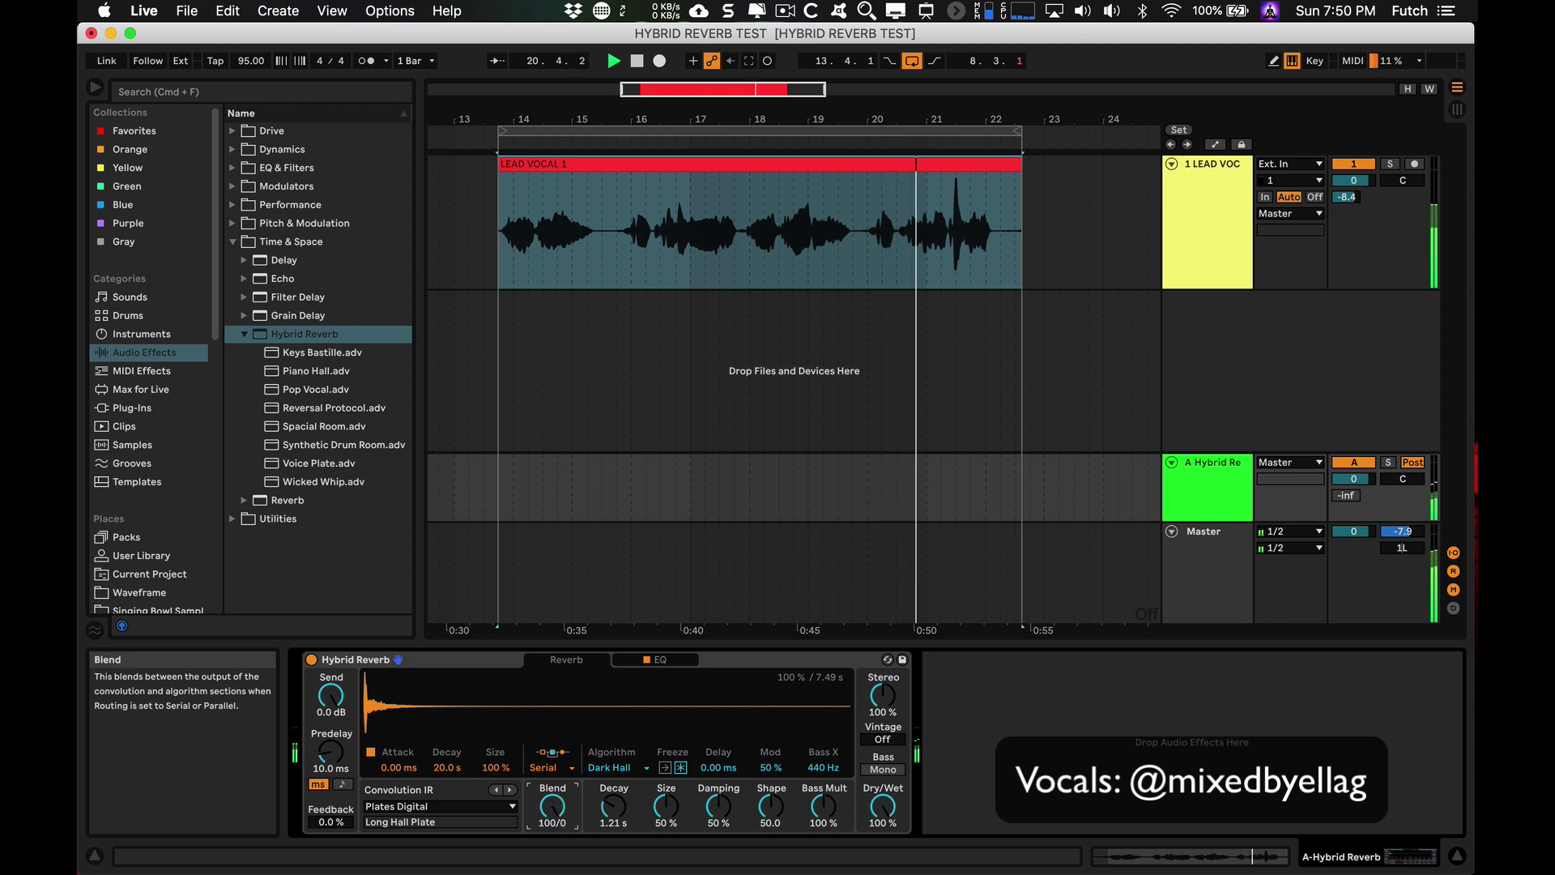
drag(553, 769, 552, 757)
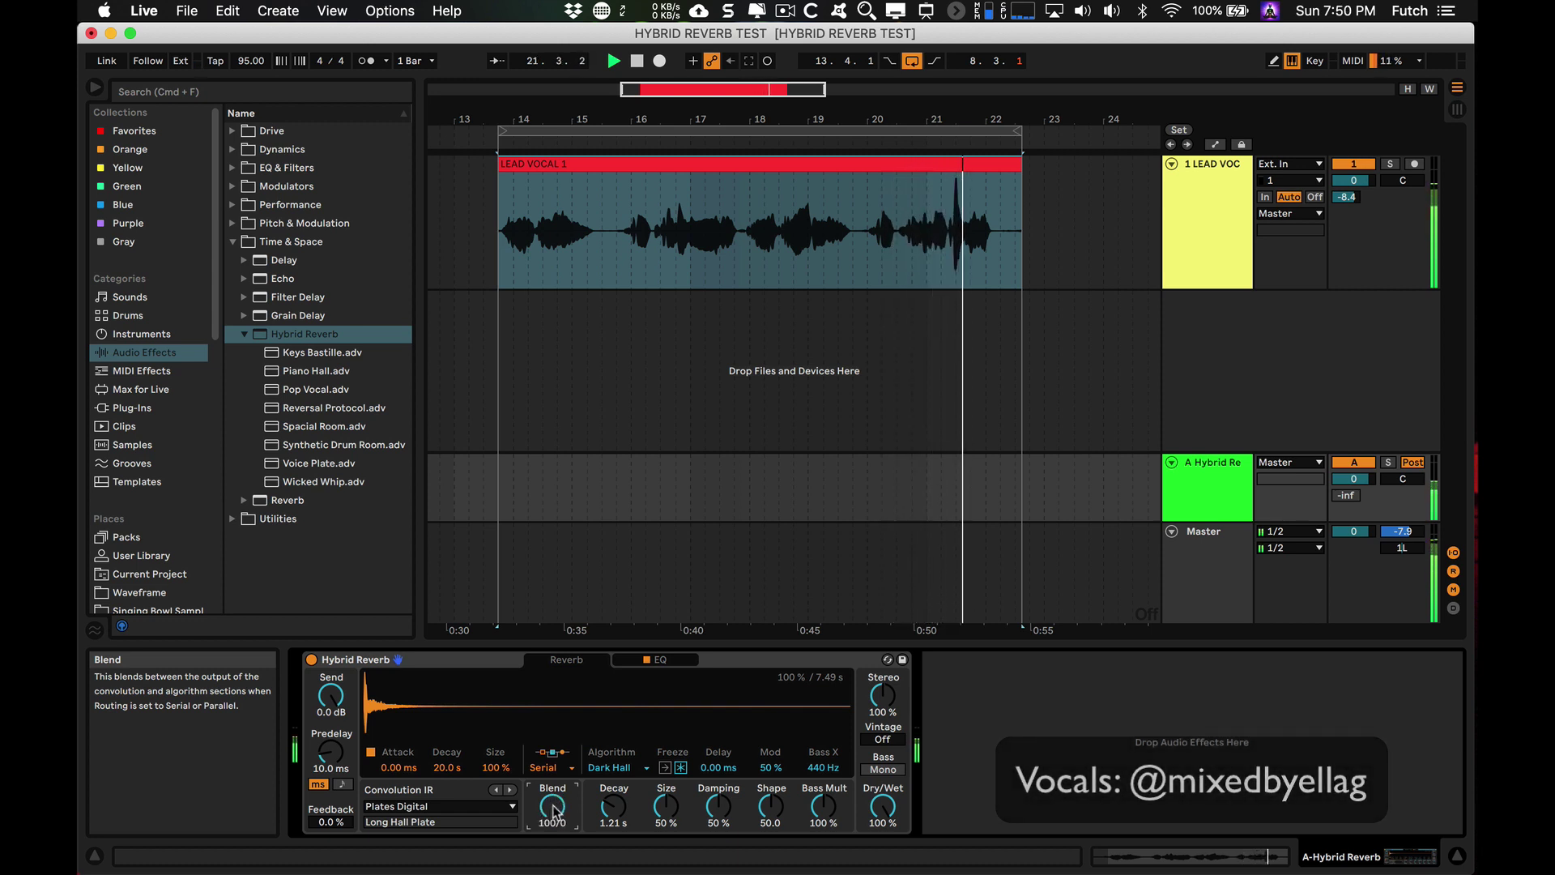
drag(552, 814, 552, 871)
- Switch the algorithm to Shimmer, set Blend 92/8 and Decay 1.31 s, then stop playback
click(621, 770)
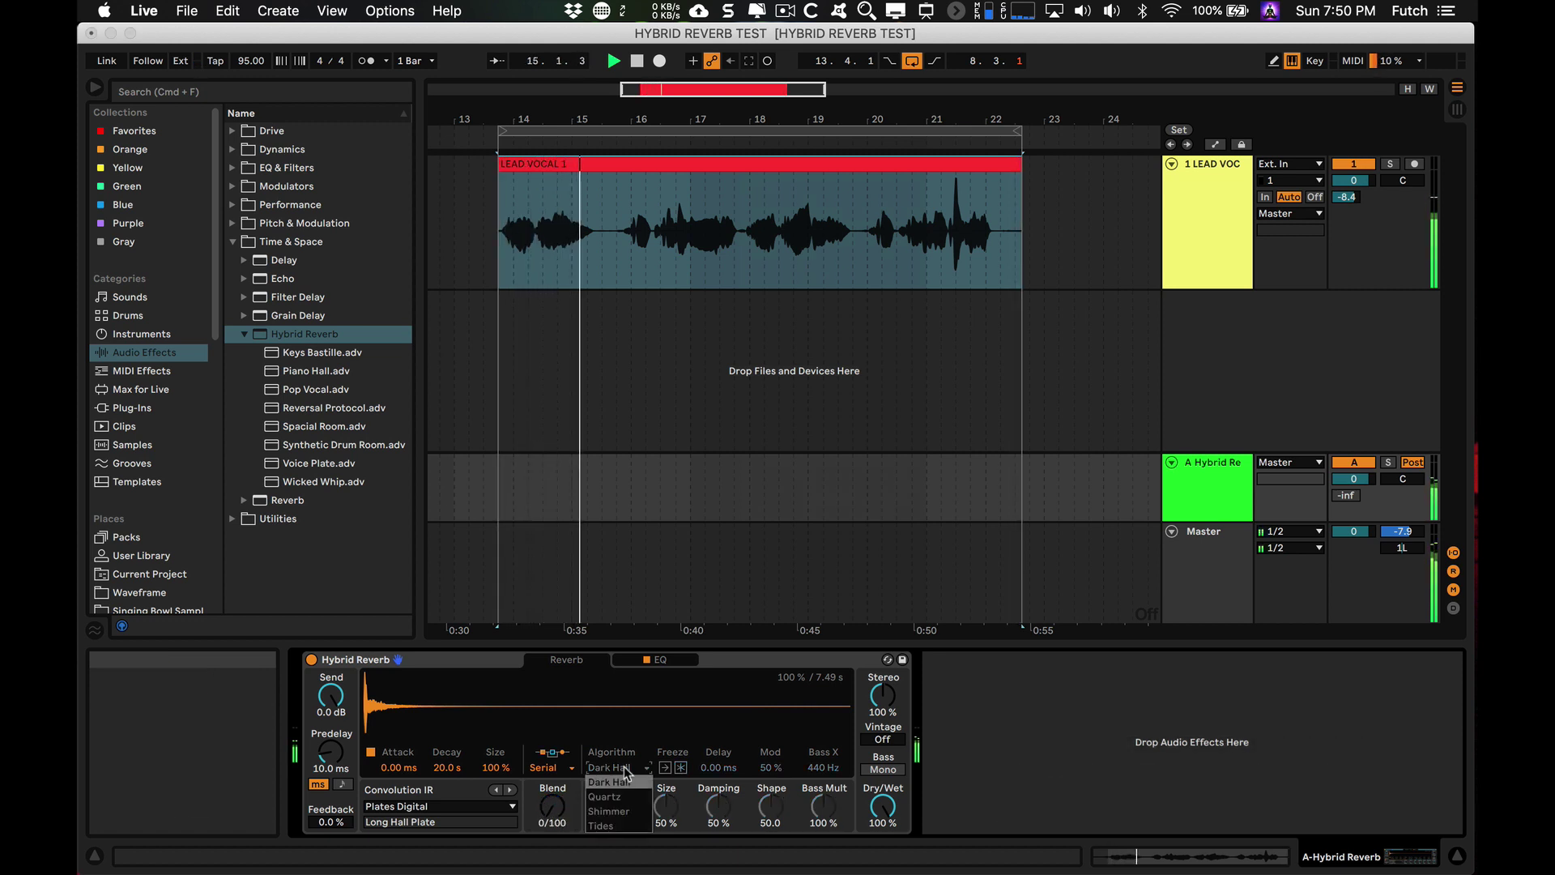
click(622, 810)
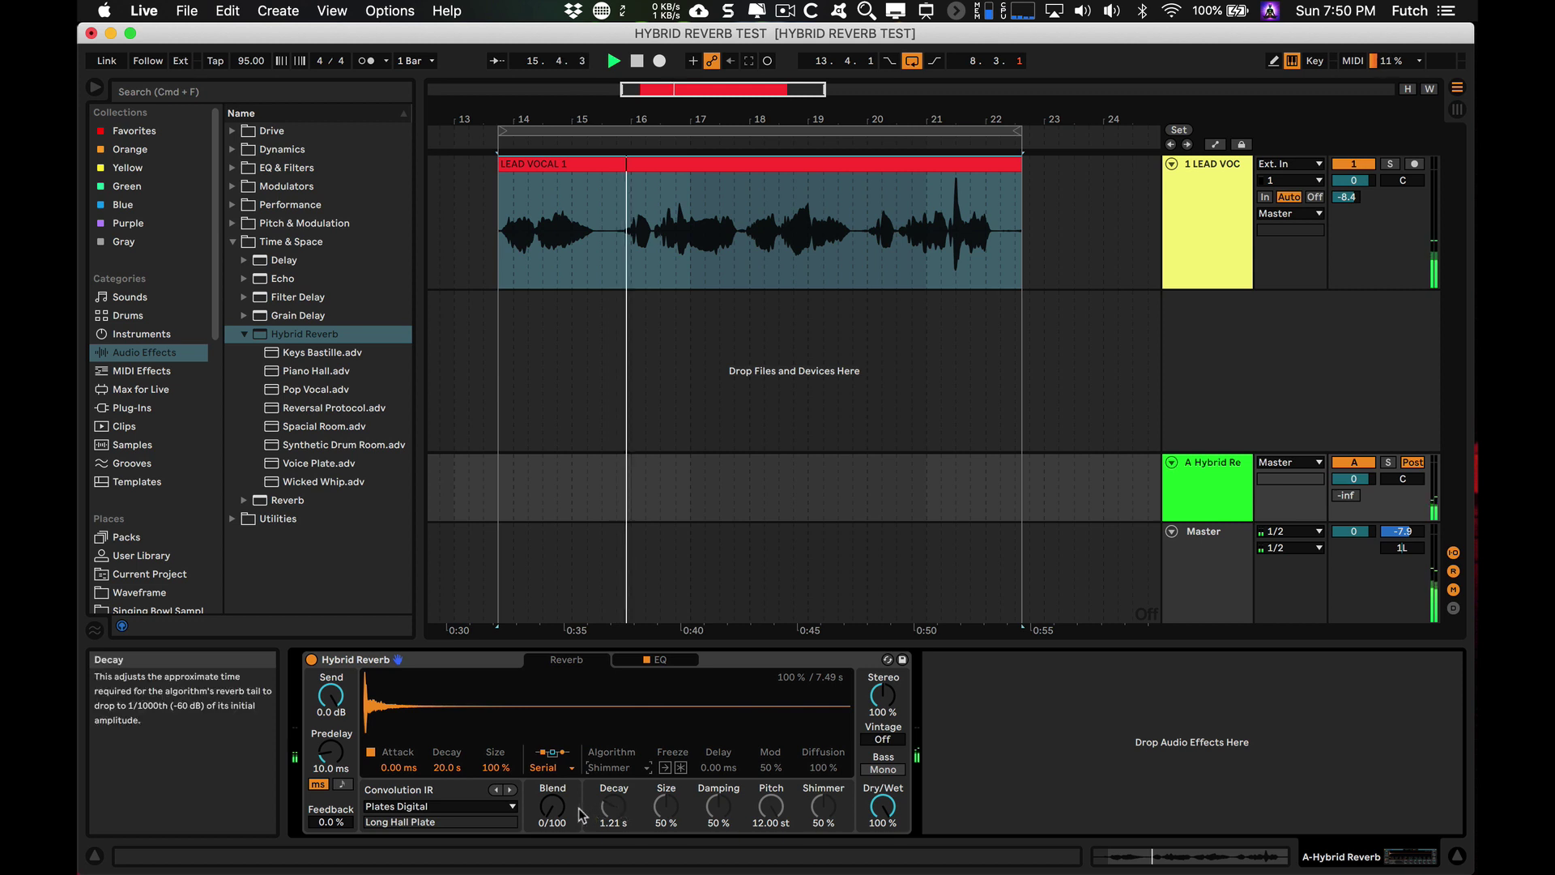
drag(553, 810, 552, 733)
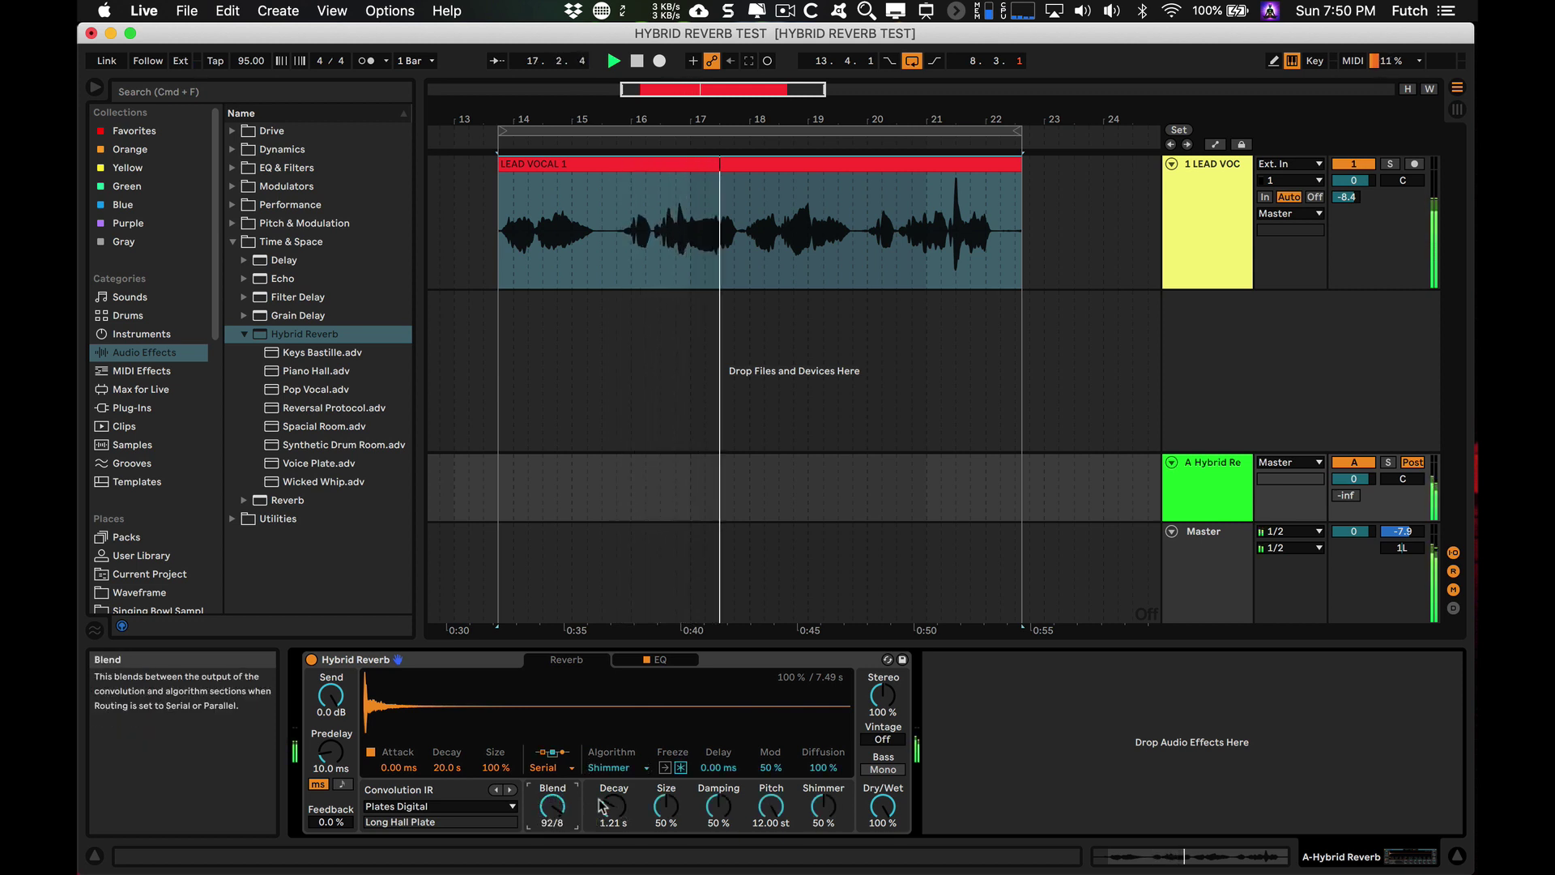
drag(613, 806, 613, 790)
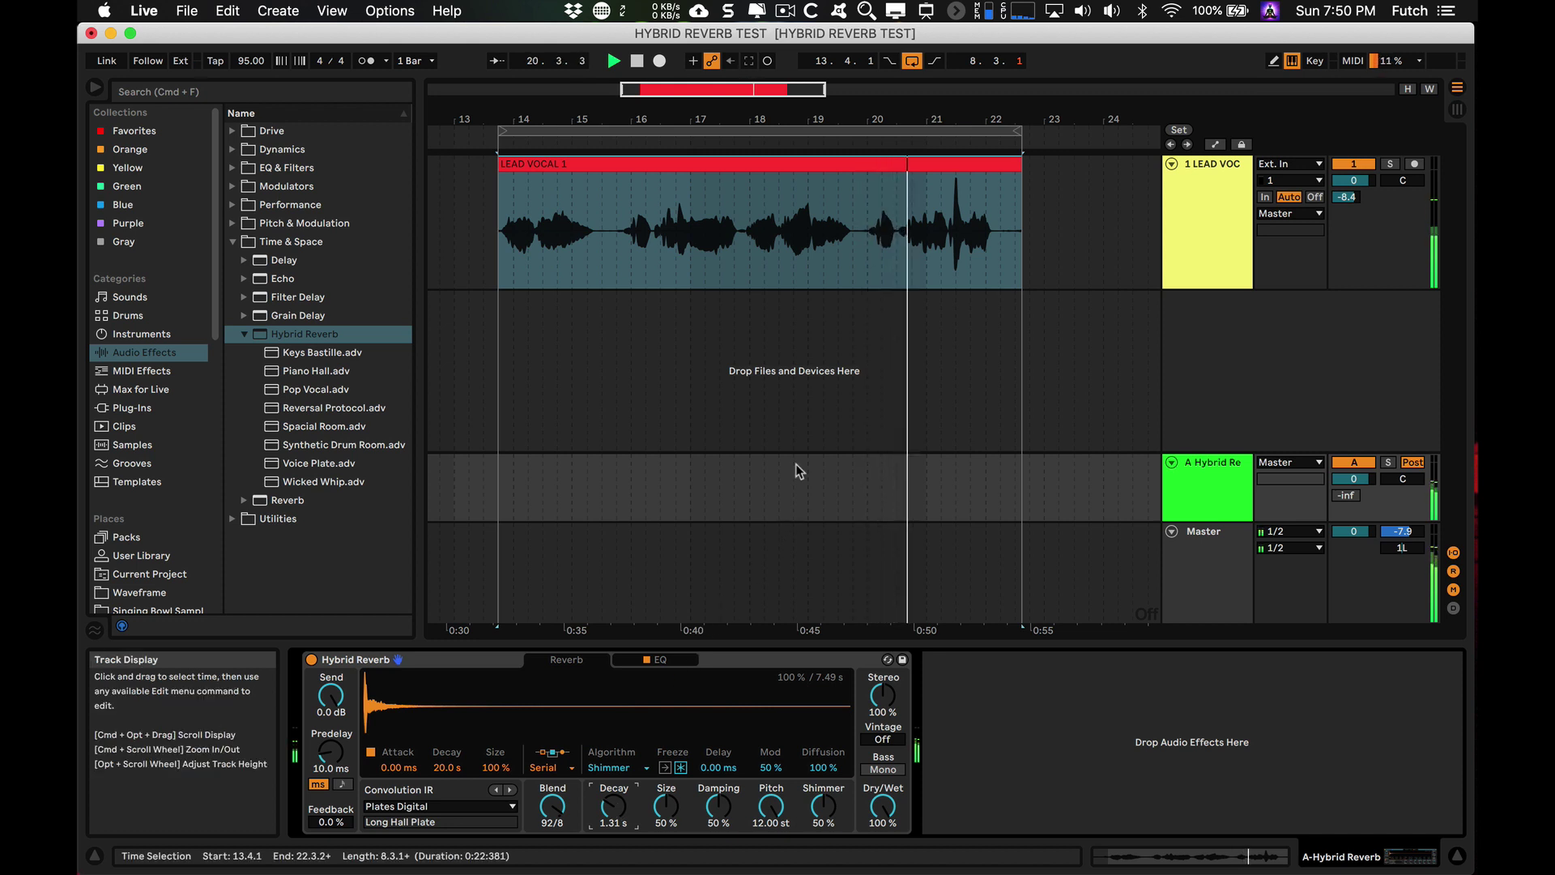
key(space)
- Load Pioneer SR202W L from the spring reverb IRs into Hybrid Reverb and lower Blend to 64/36 during playback
click(136, 354)
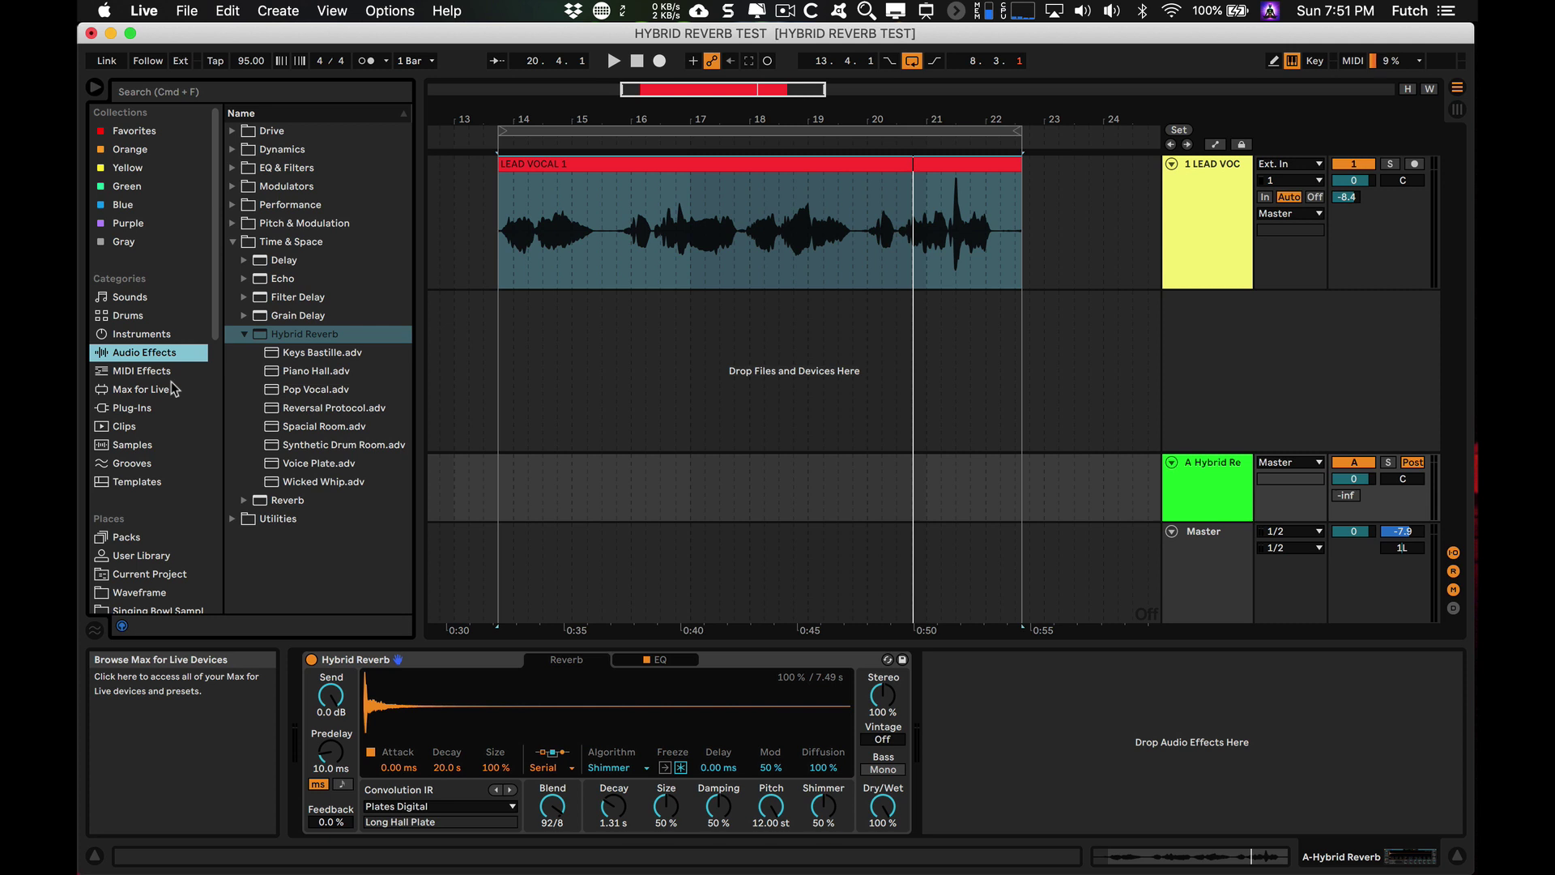
scroll(173, 388, down, 10)
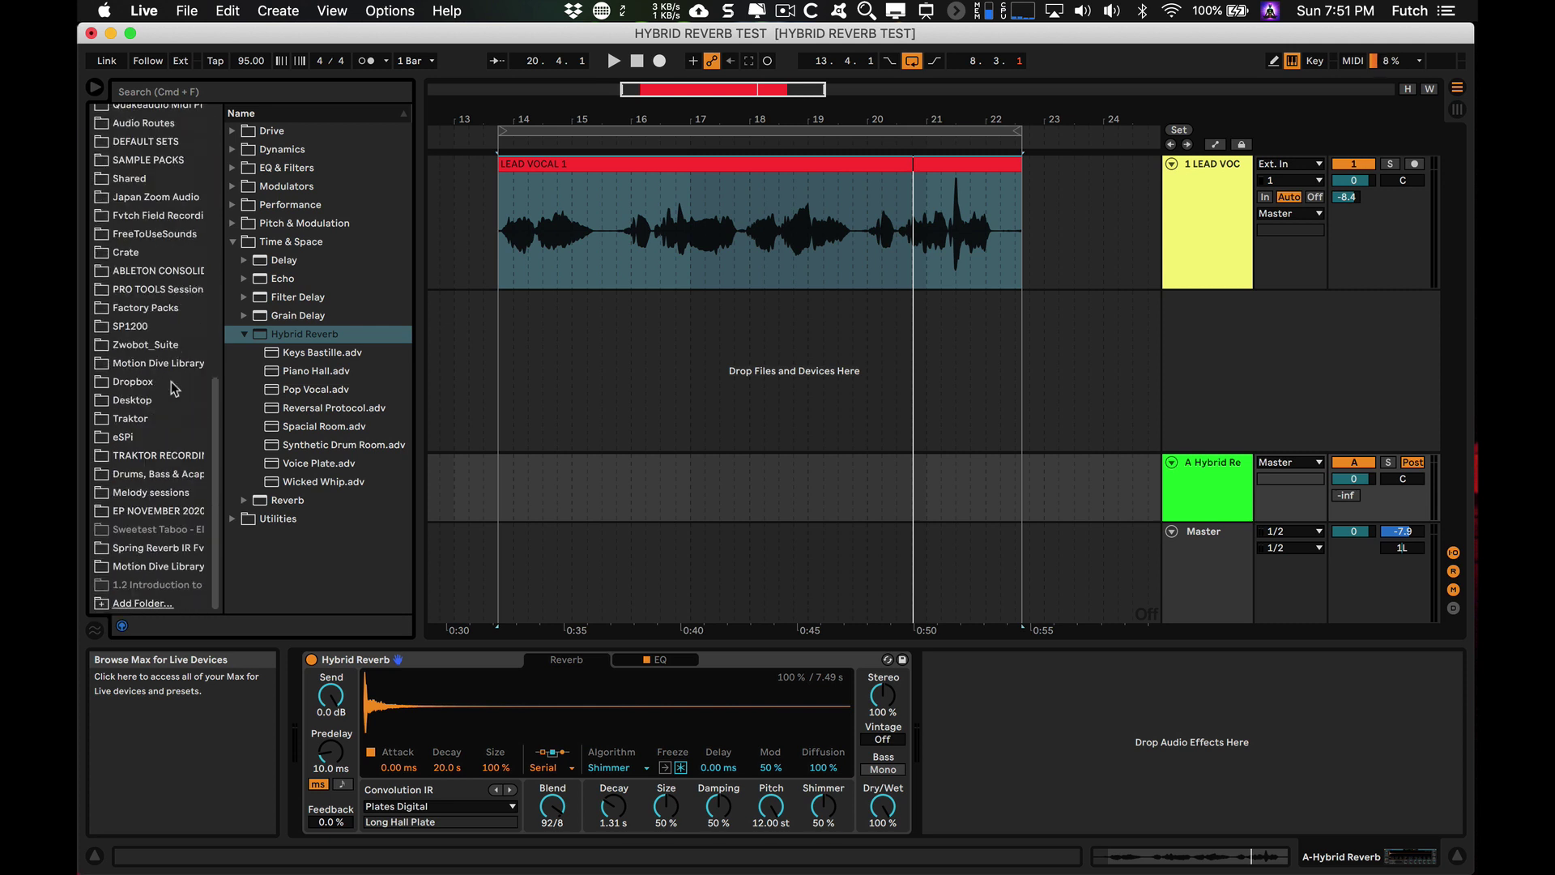
click(138, 550)
click(231, 187)
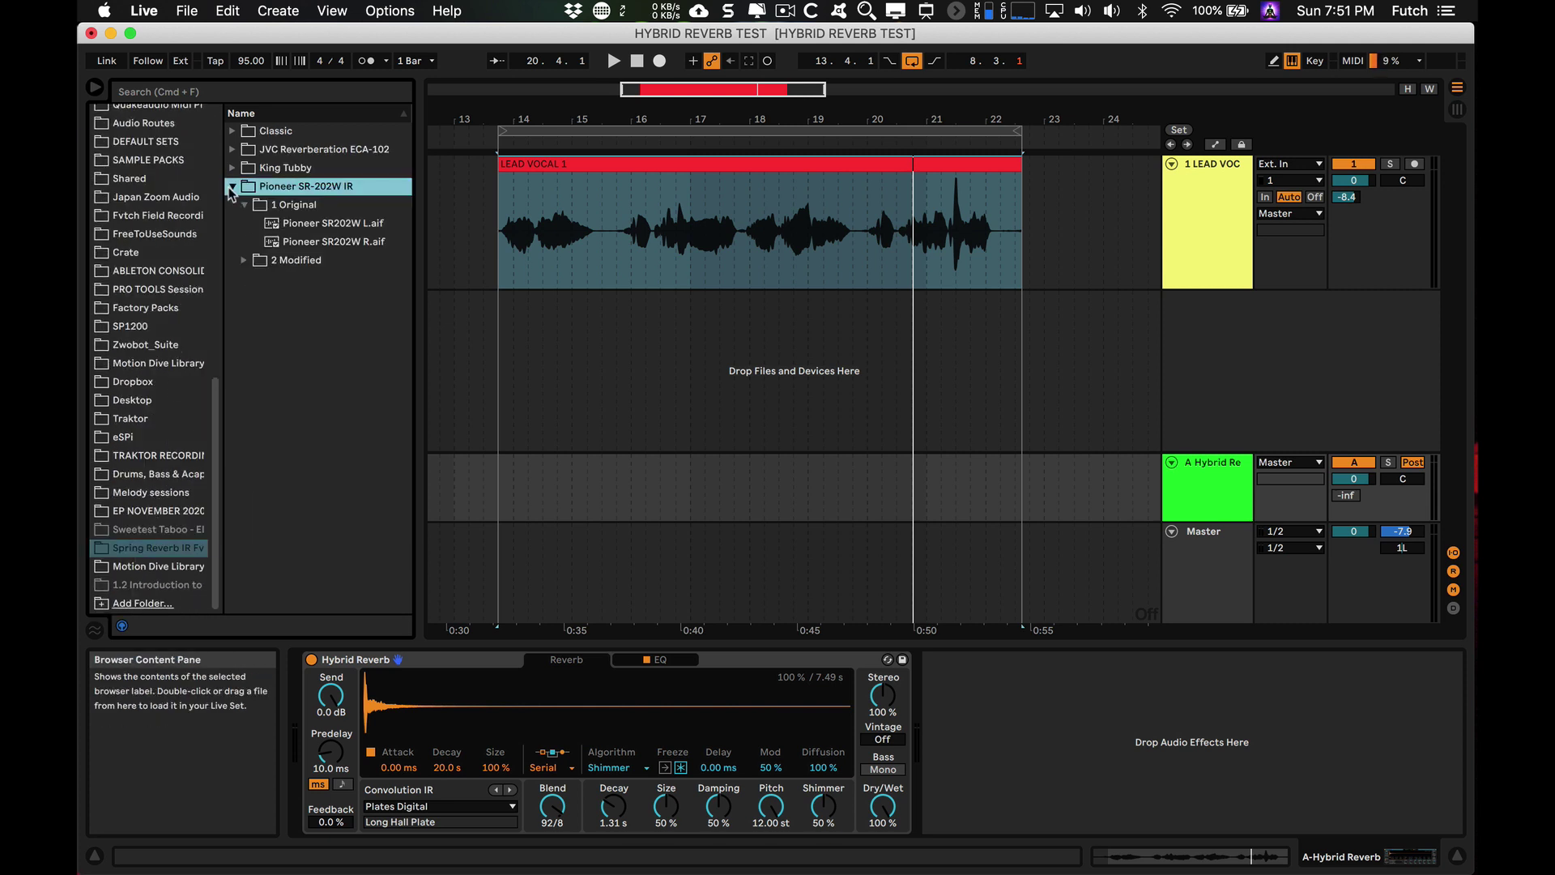
drag(290, 224, 446, 703)
key(space)
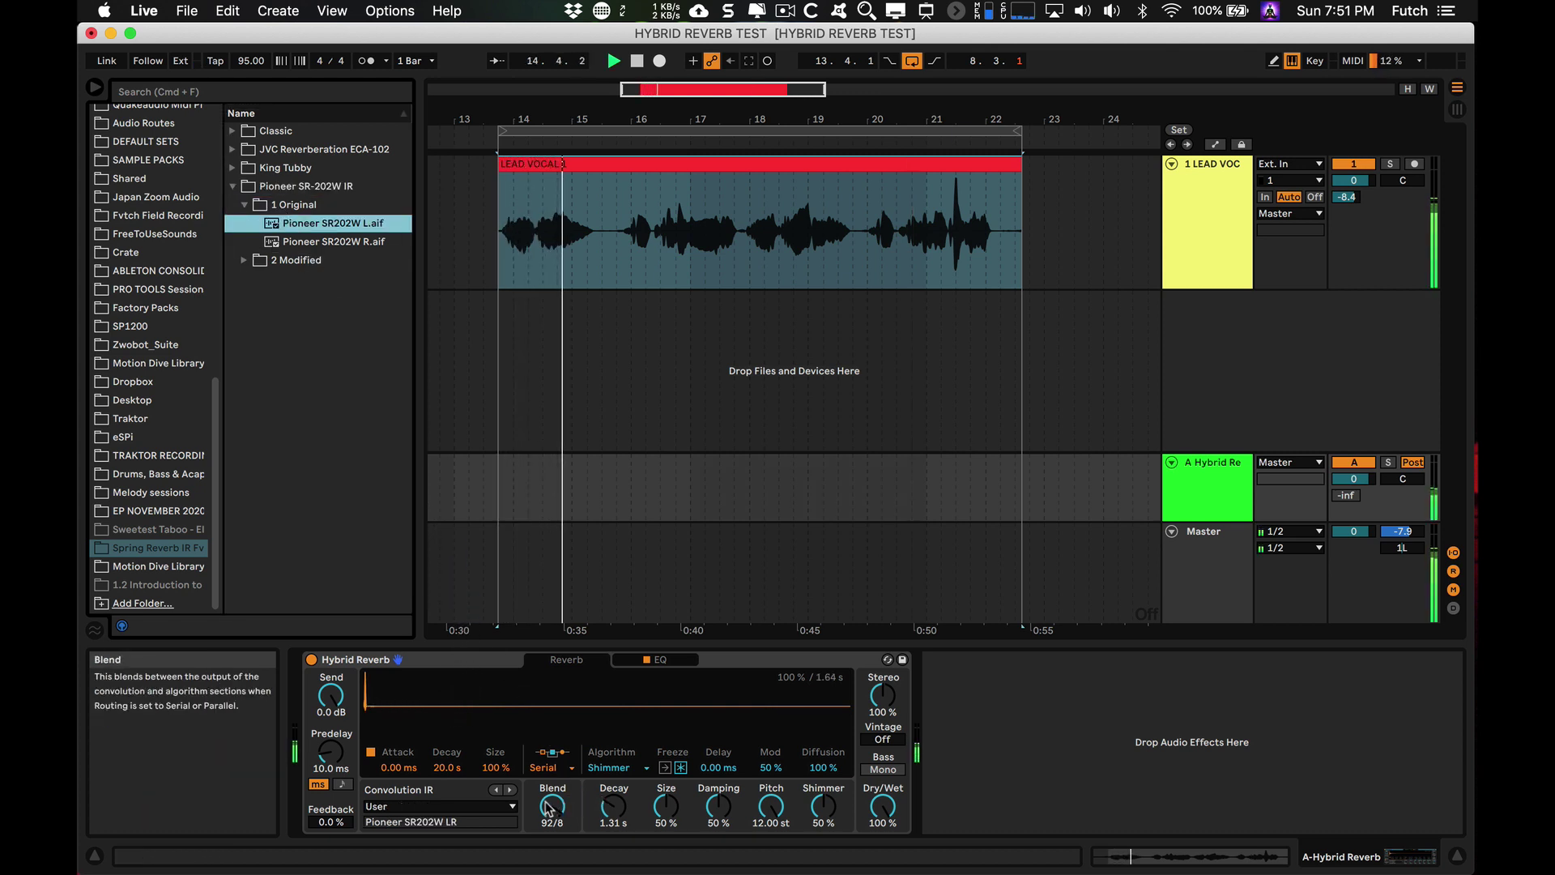
drag(553, 806, 553, 823)
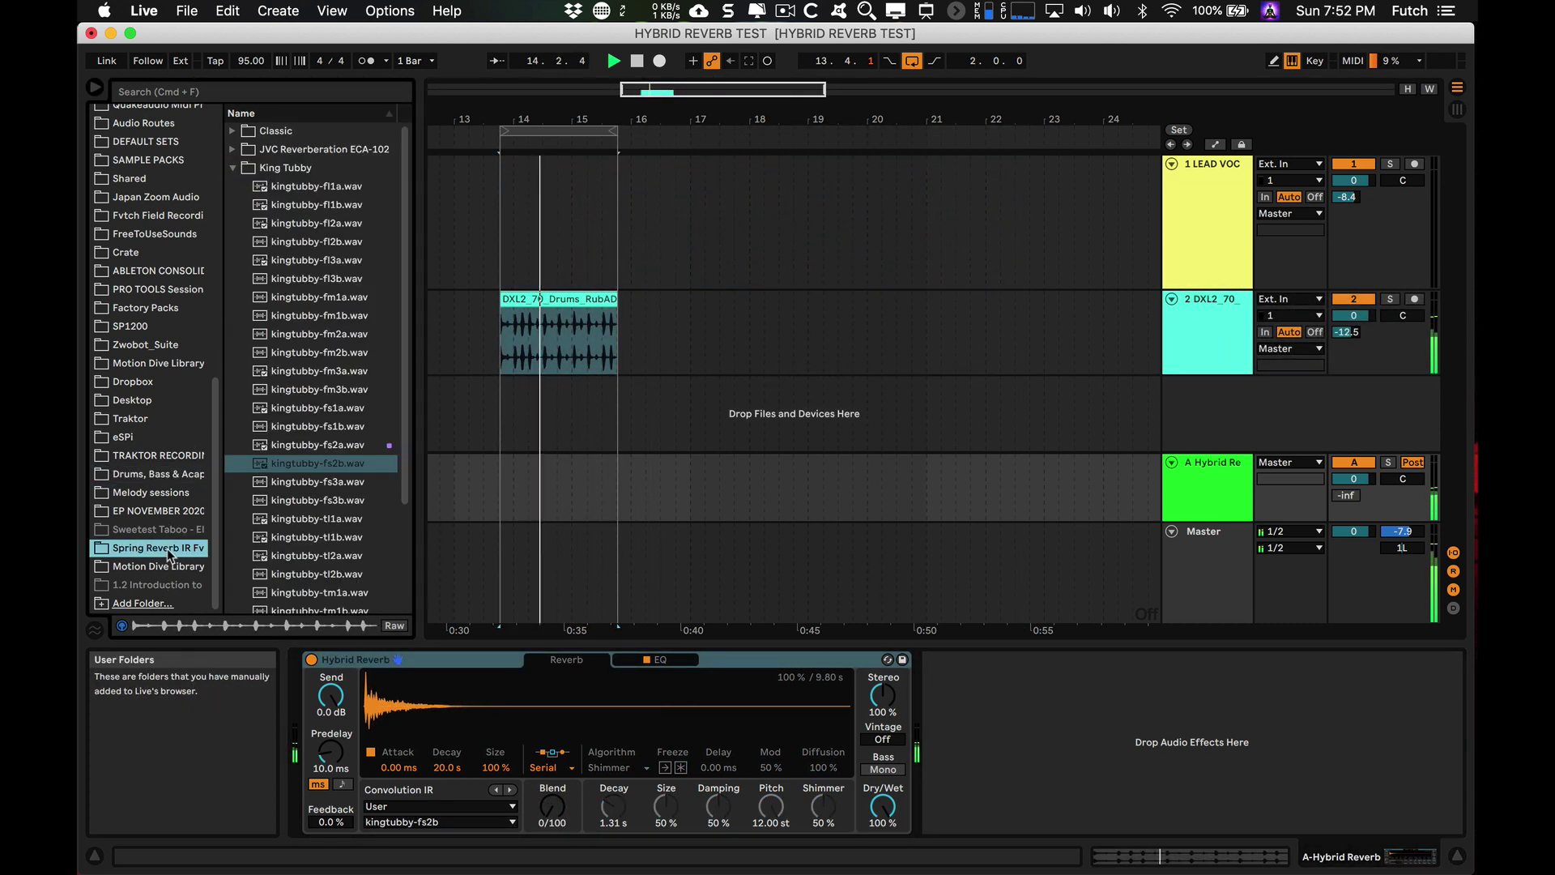
- Load classic-fl2b from the Classic IR folder into Hybrid Reverb's convolution slot
click(243, 222)
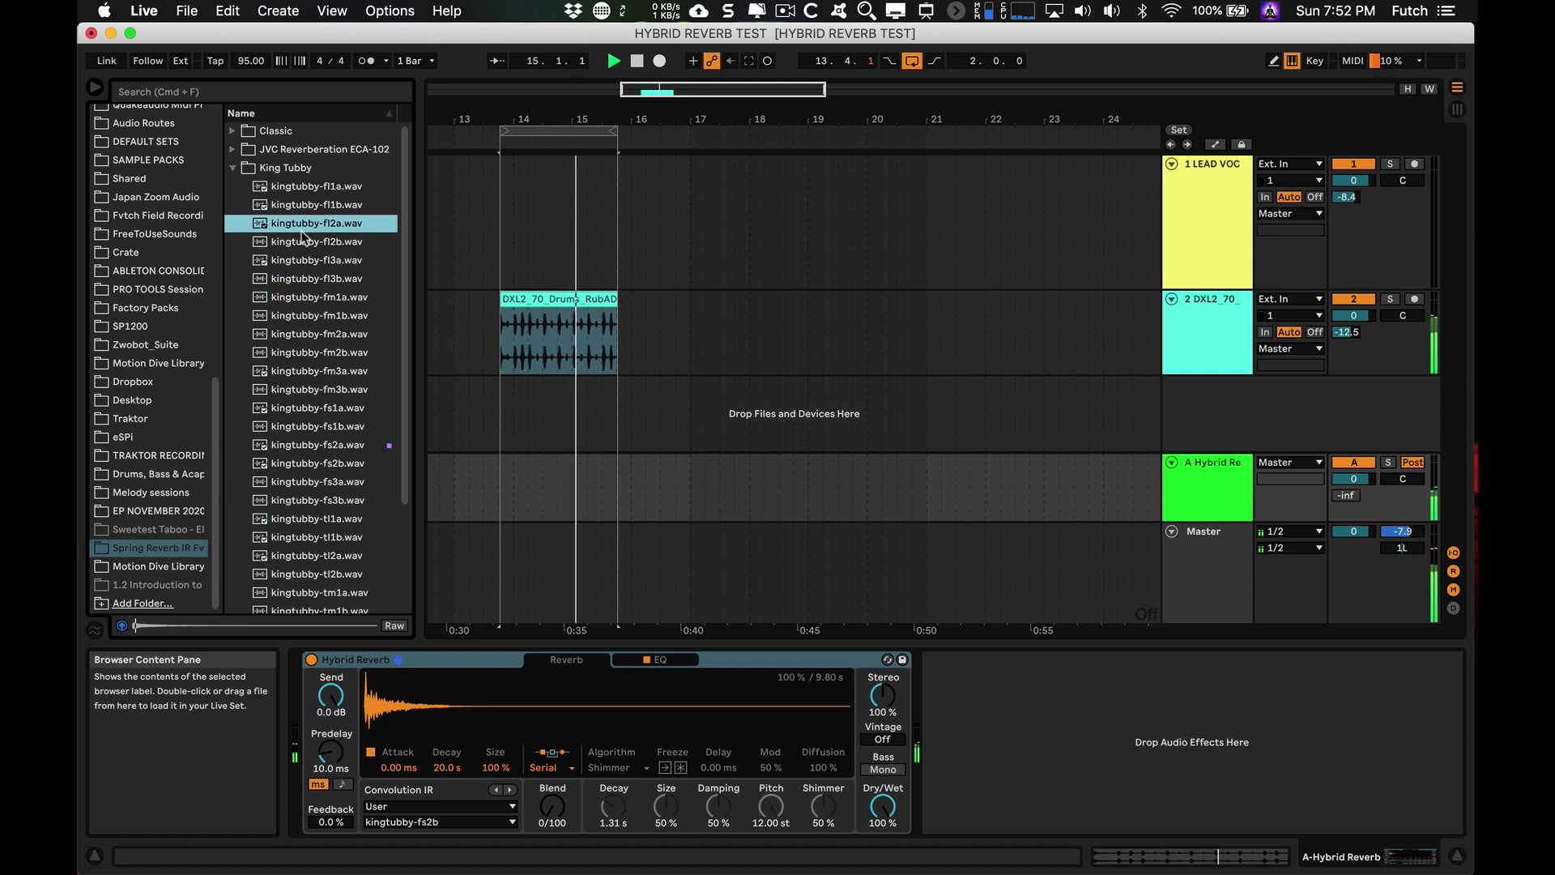
click(234, 167)
click(232, 131)
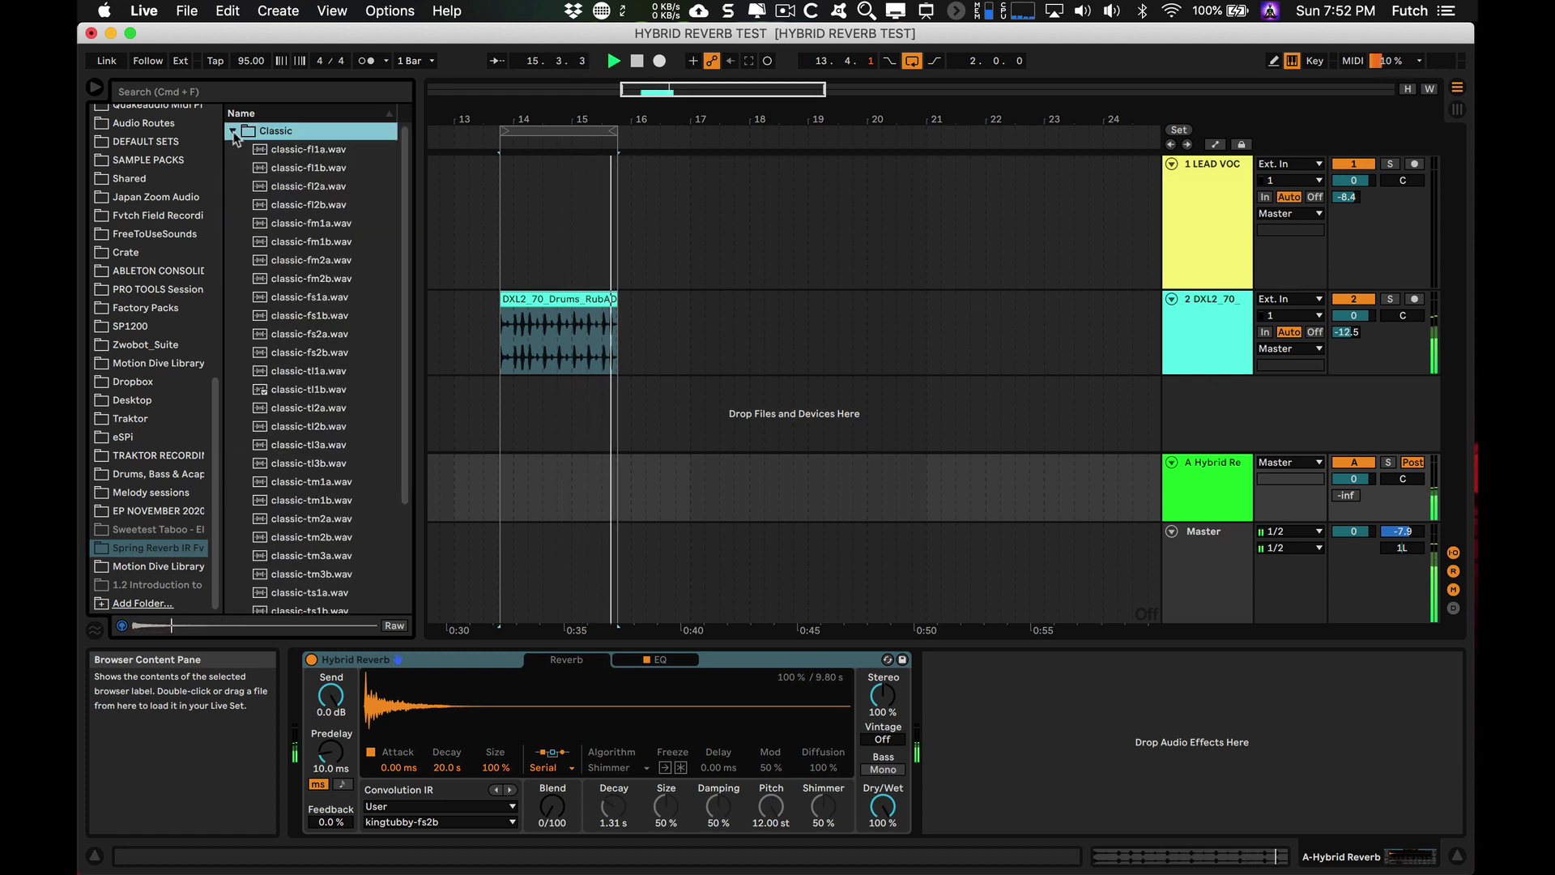
click(285, 206)
drag(285, 206, 503, 705)
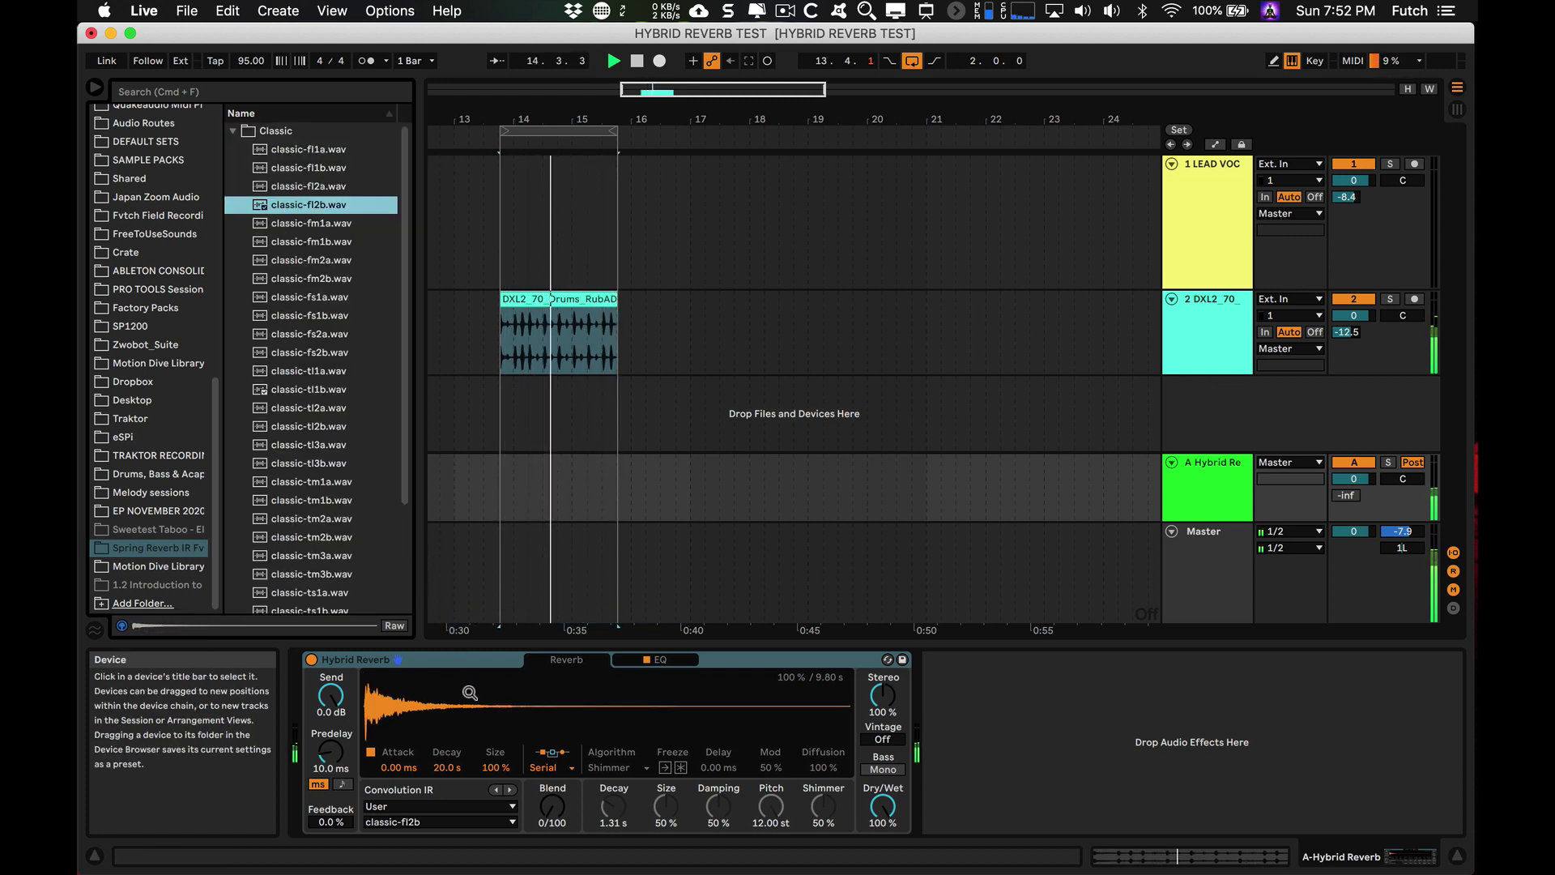
- Open the Pioneer SR-202W IR folder and drag Pioneer SR202W L toward the reverb
click(232, 131)
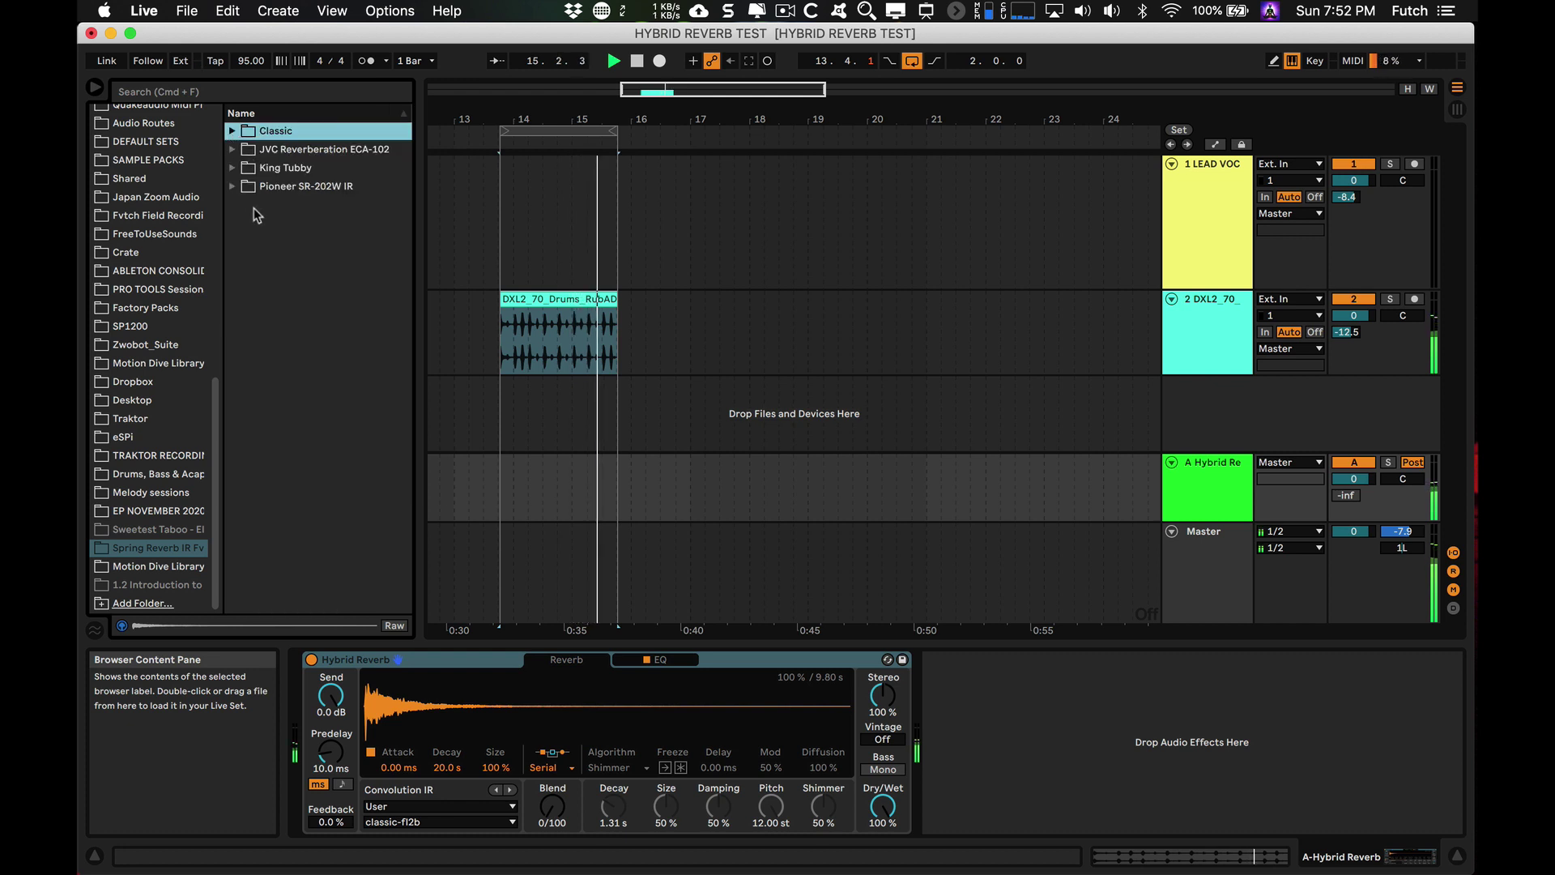
click(232, 187)
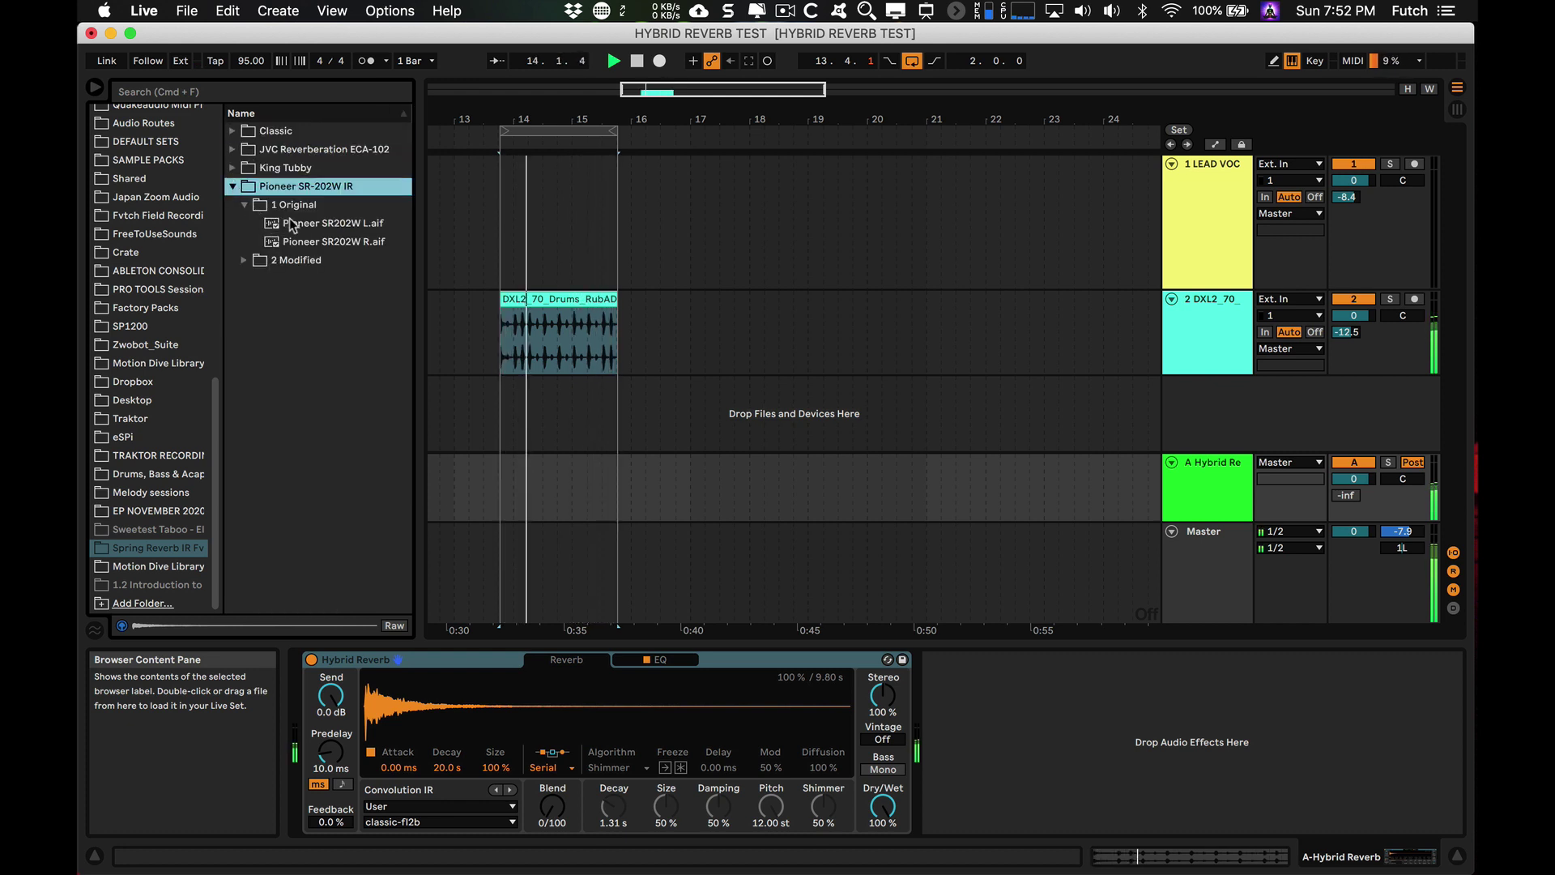
drag(324, 222, 463, 718)
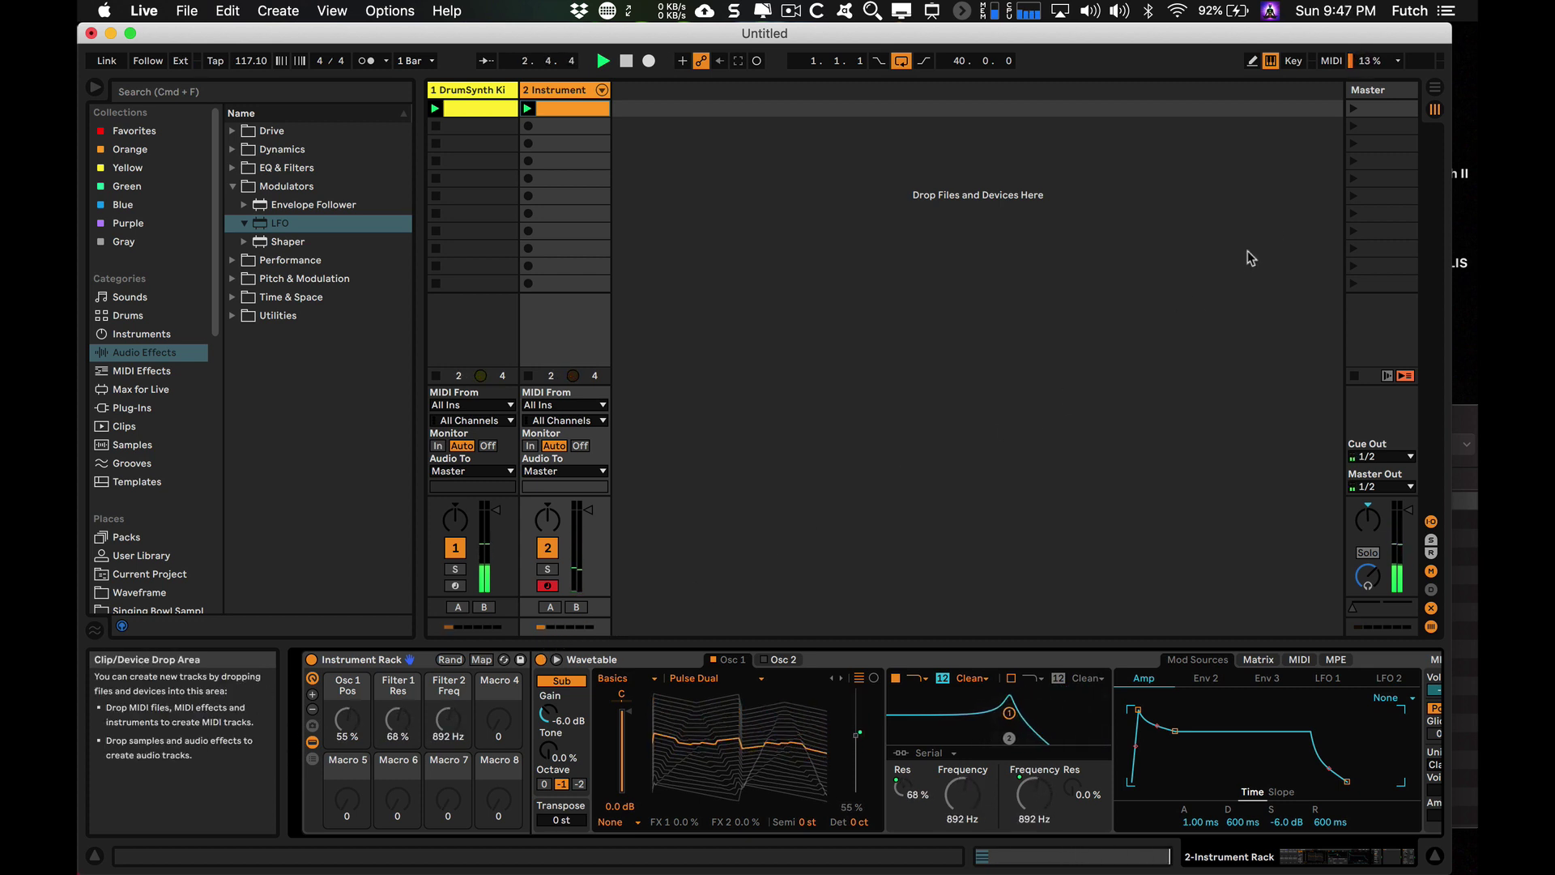
- Set the CPU meter's Meter Text Shows option to Current instead of Average
click(1395, 61)
click(1283, 122)
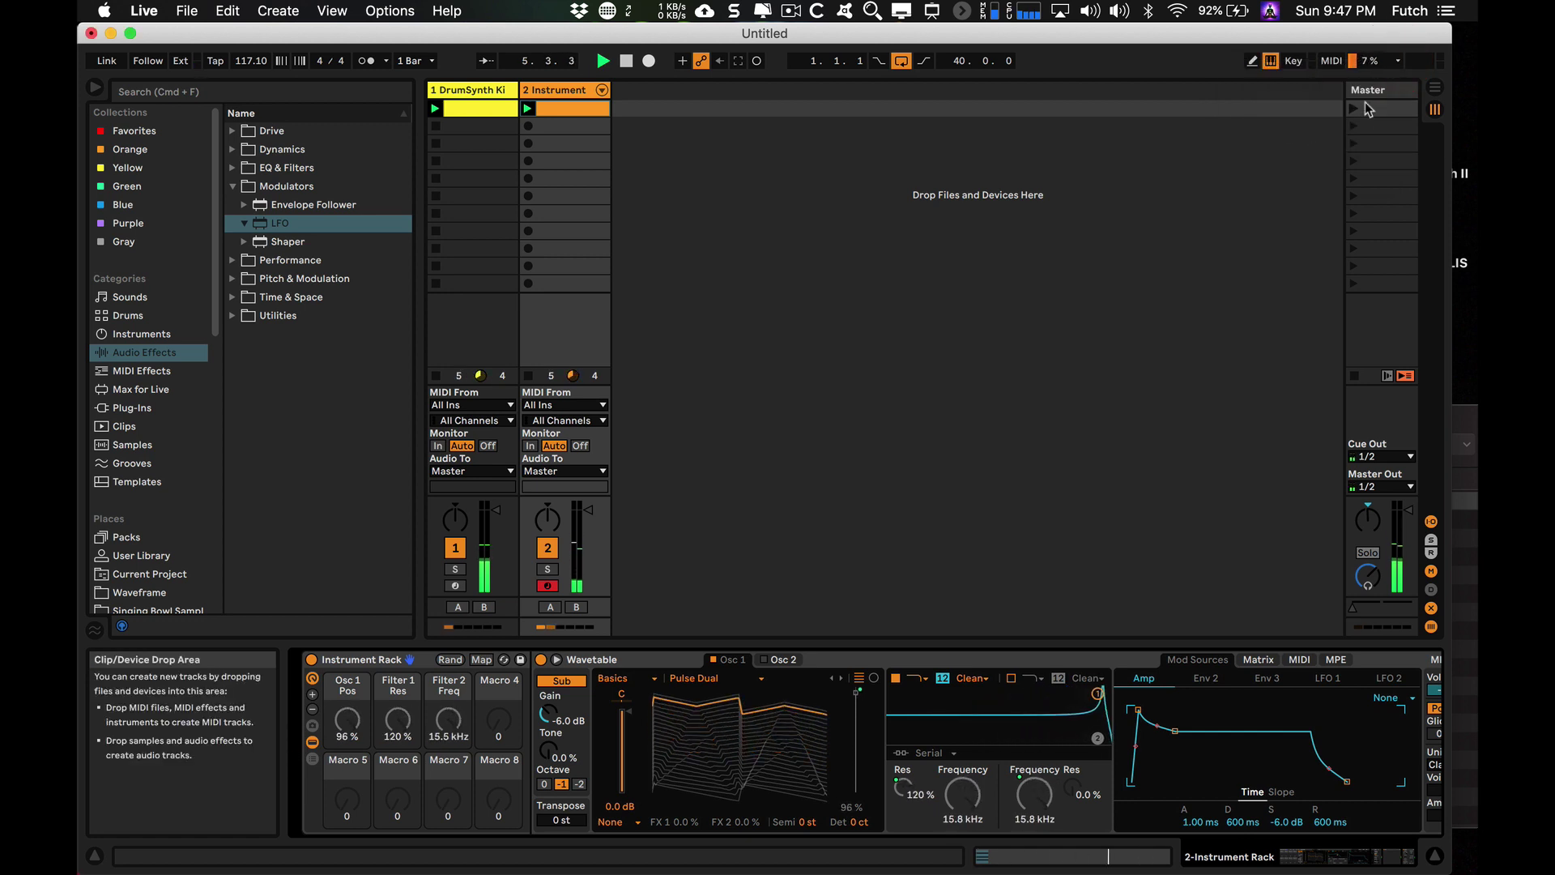
click(1396, 62)
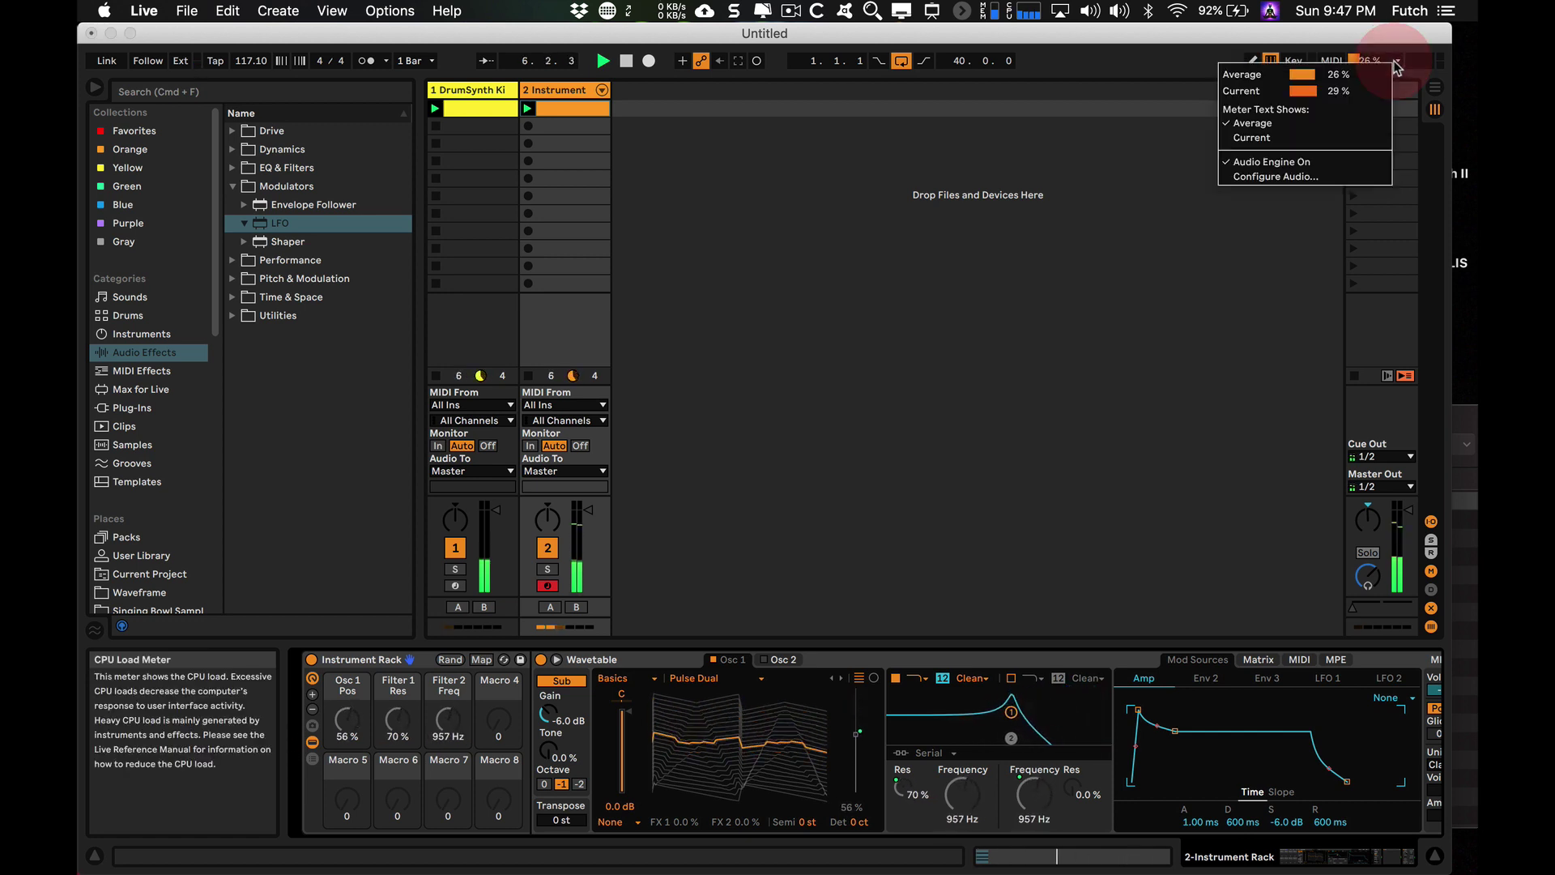
click(1304, 139)
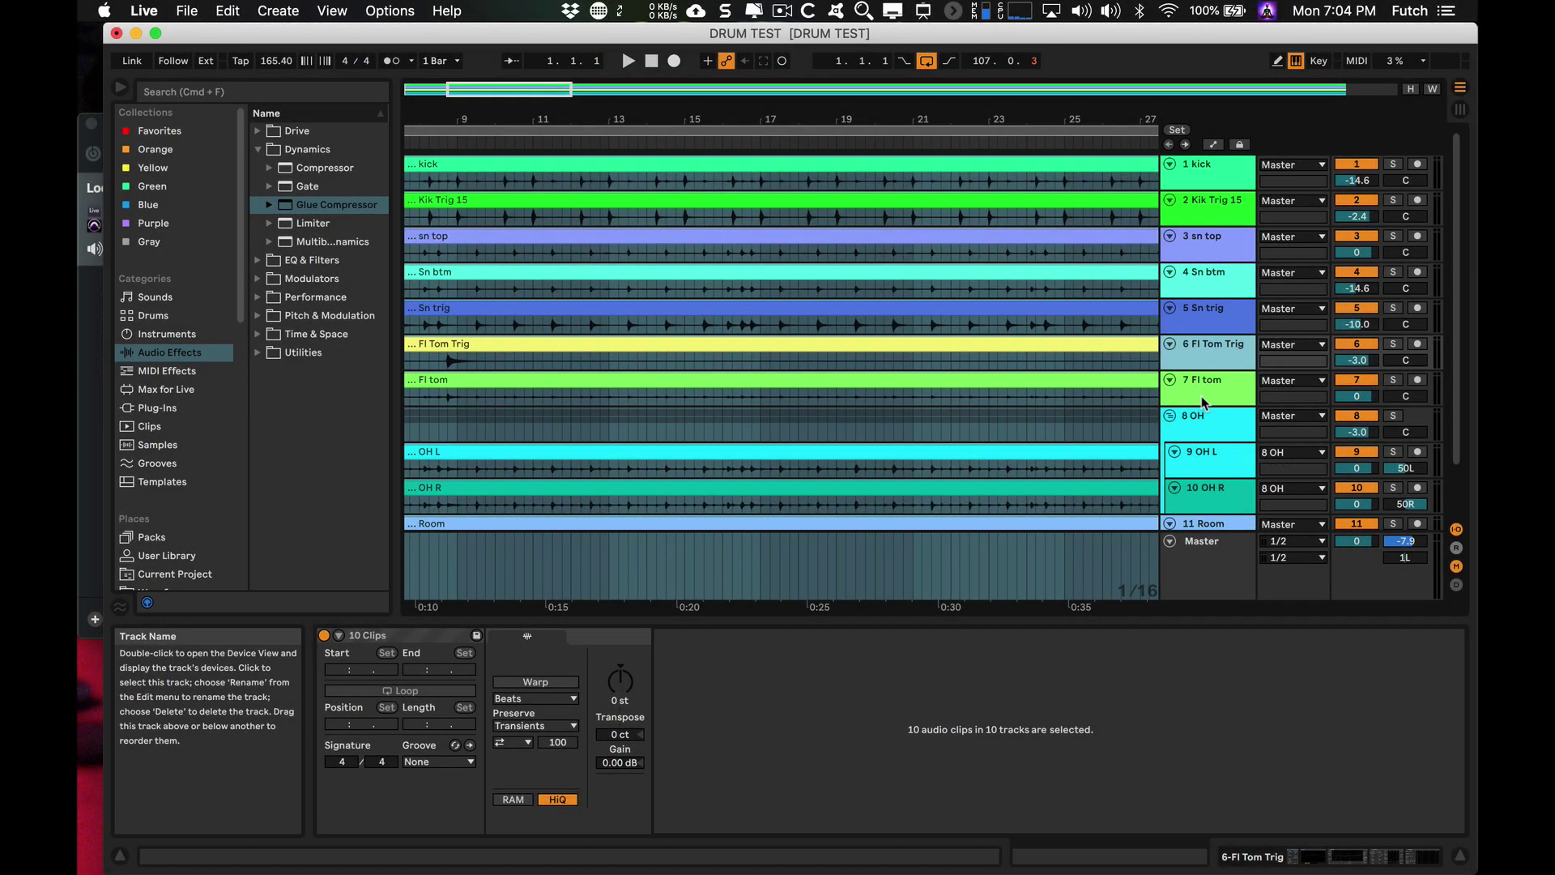
- Select everything and link all ten drum tracks with Link Tracks
key(super+a)
right_click(1203, 402)
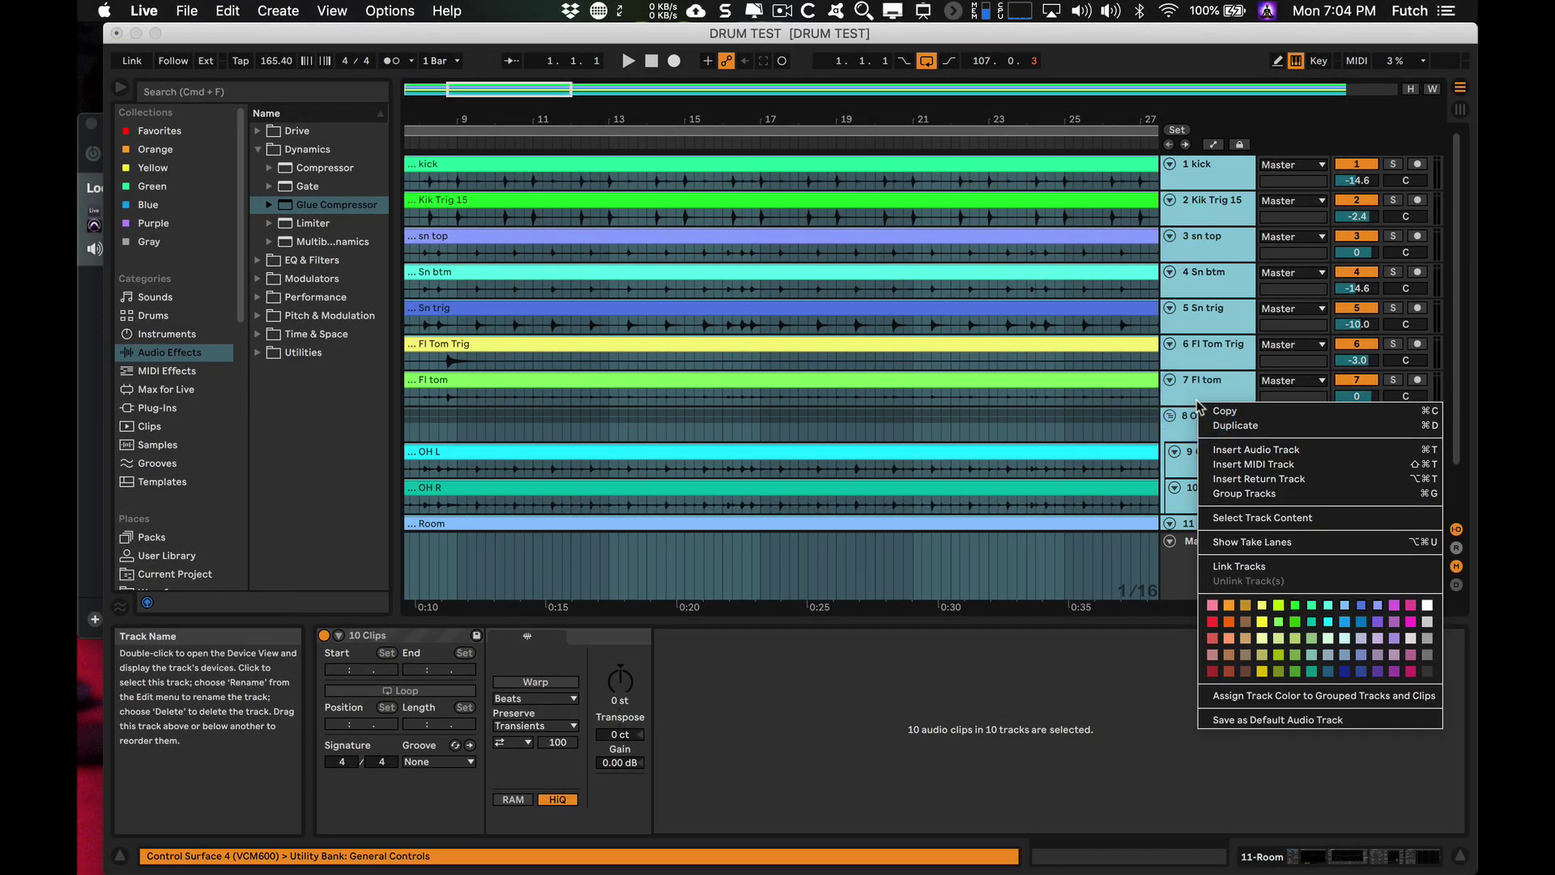
click(1257, 566)
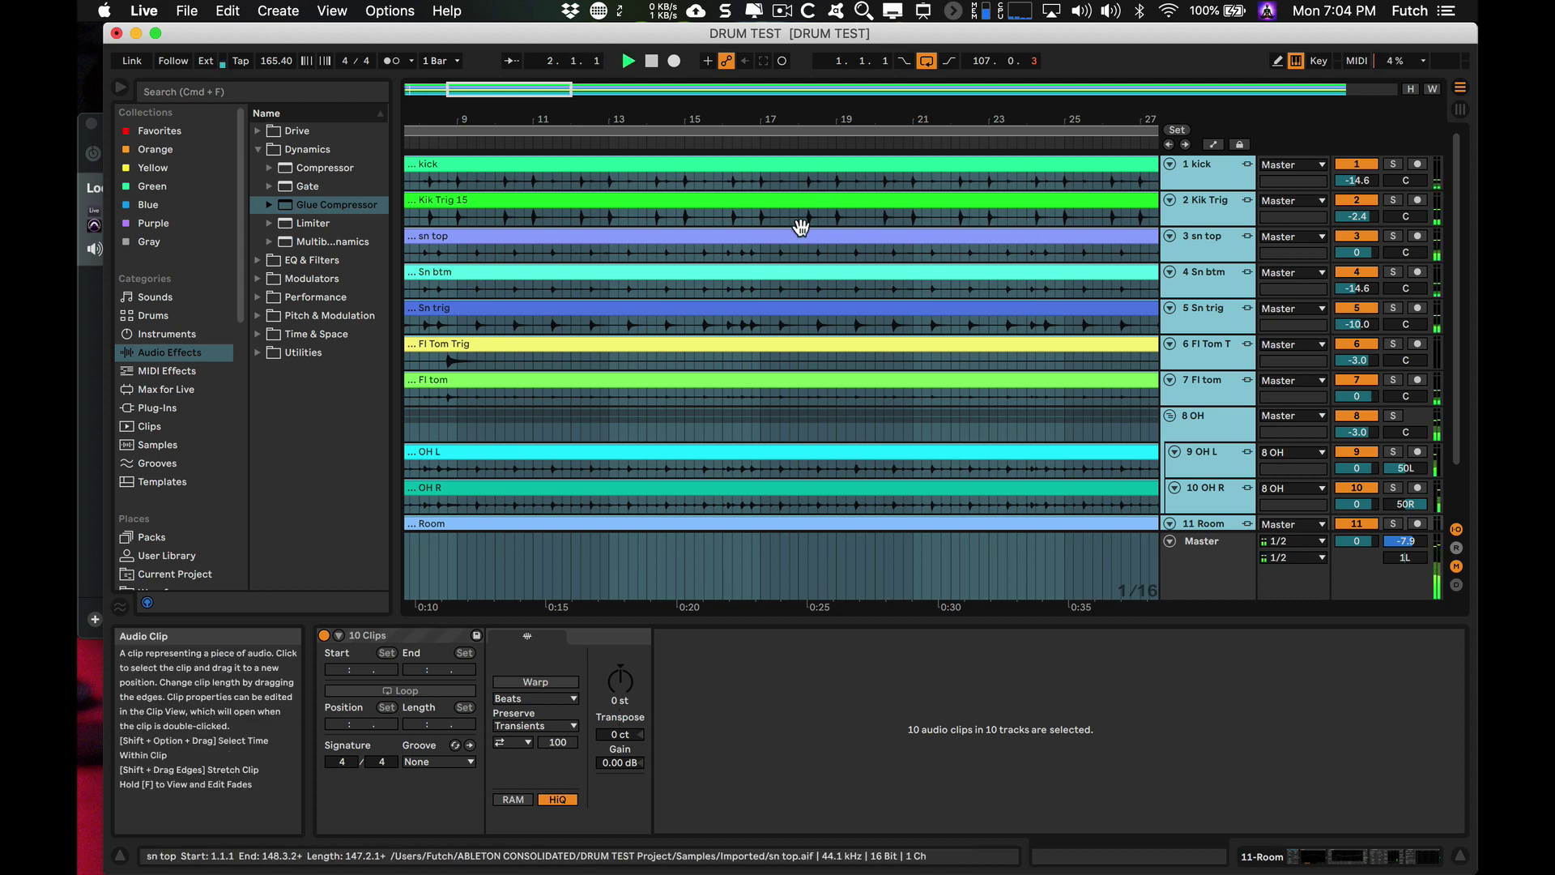
- Duplicate bars 18.3 to 19.3 across the linked tracks, then undo the trial duplications
click(813, 251)
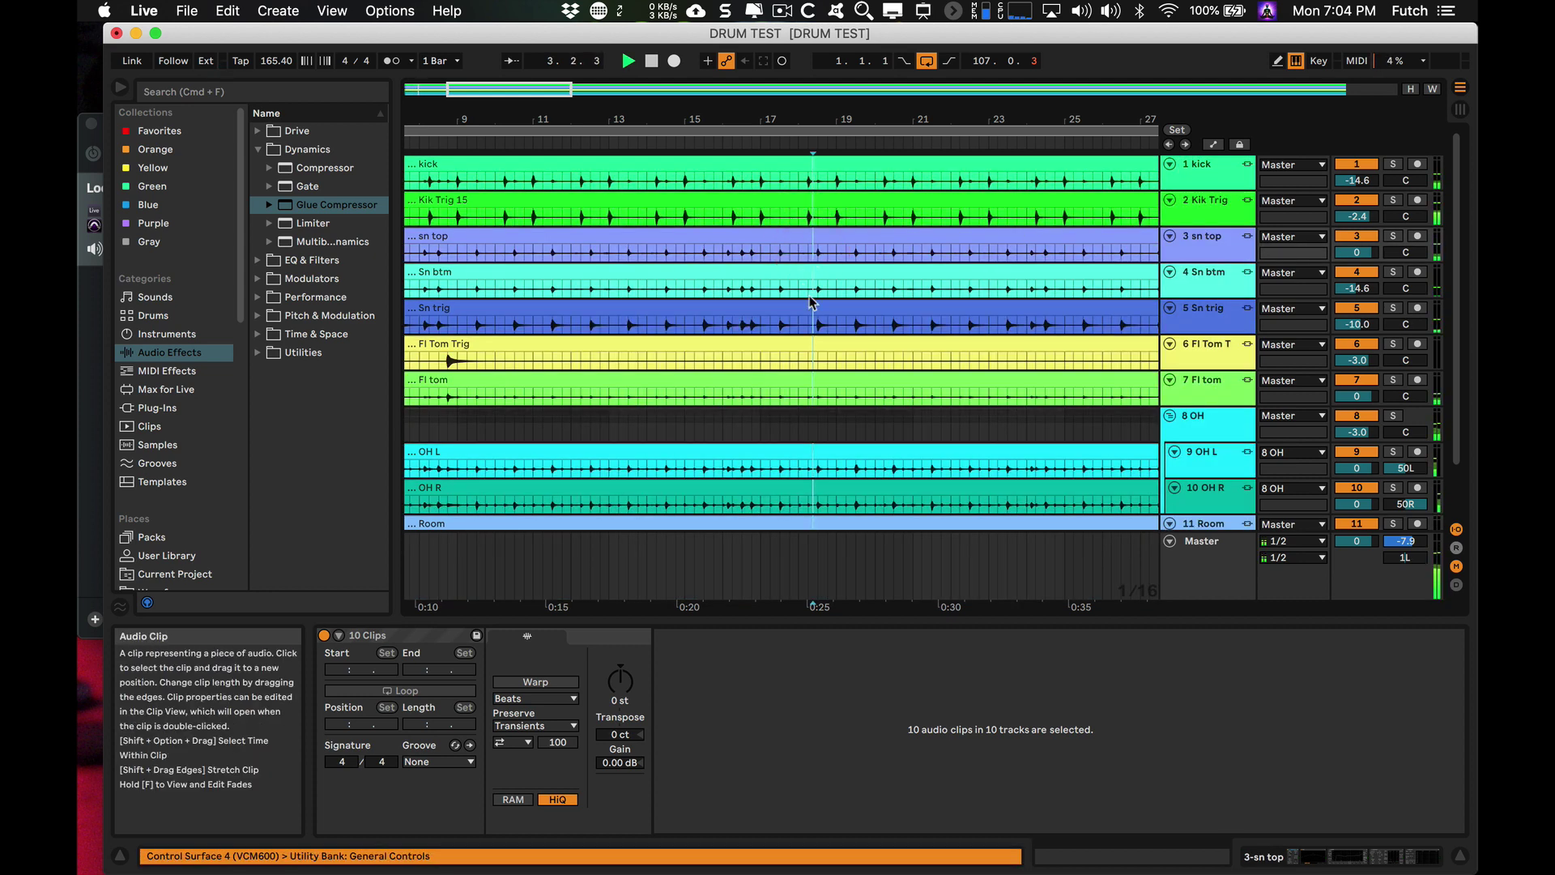
drag(819, 324, 856, 330)
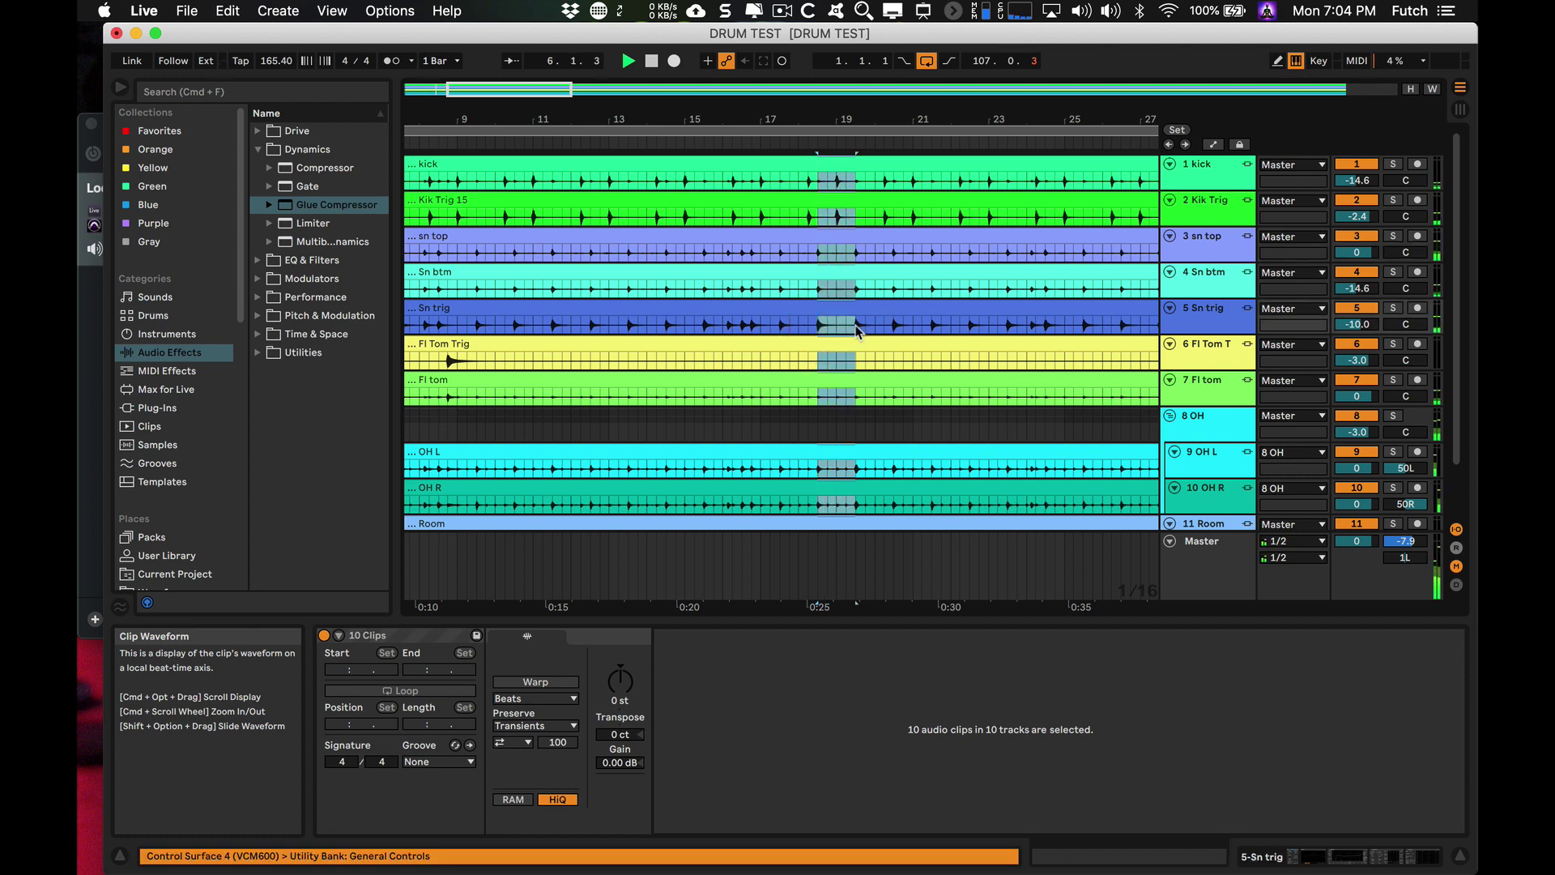
key(super+d)
key(super+d)
key(super+d)
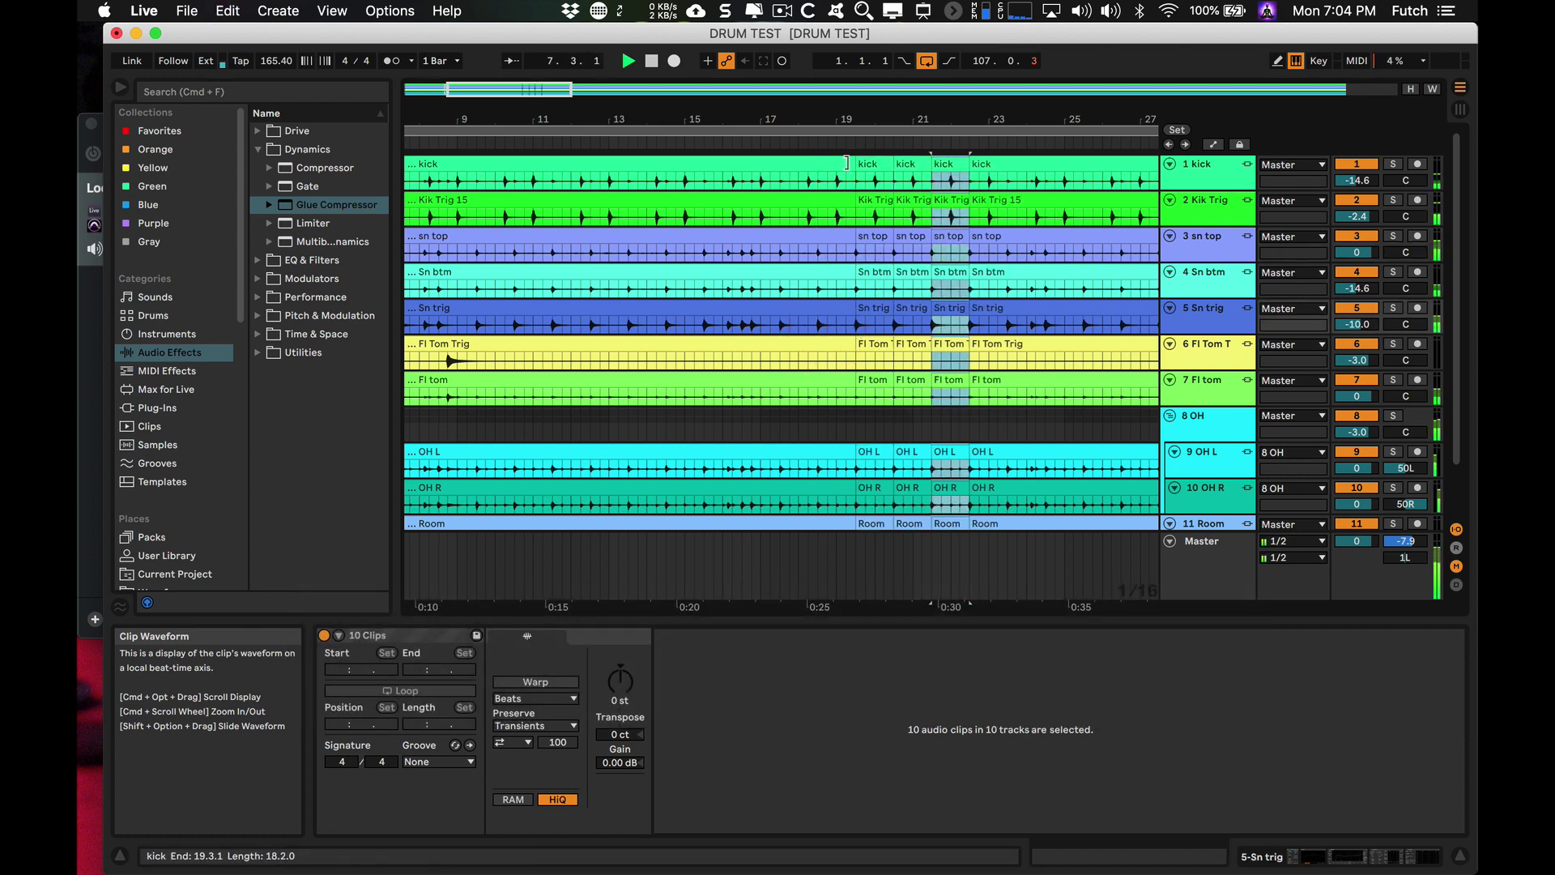
click(823, 143)
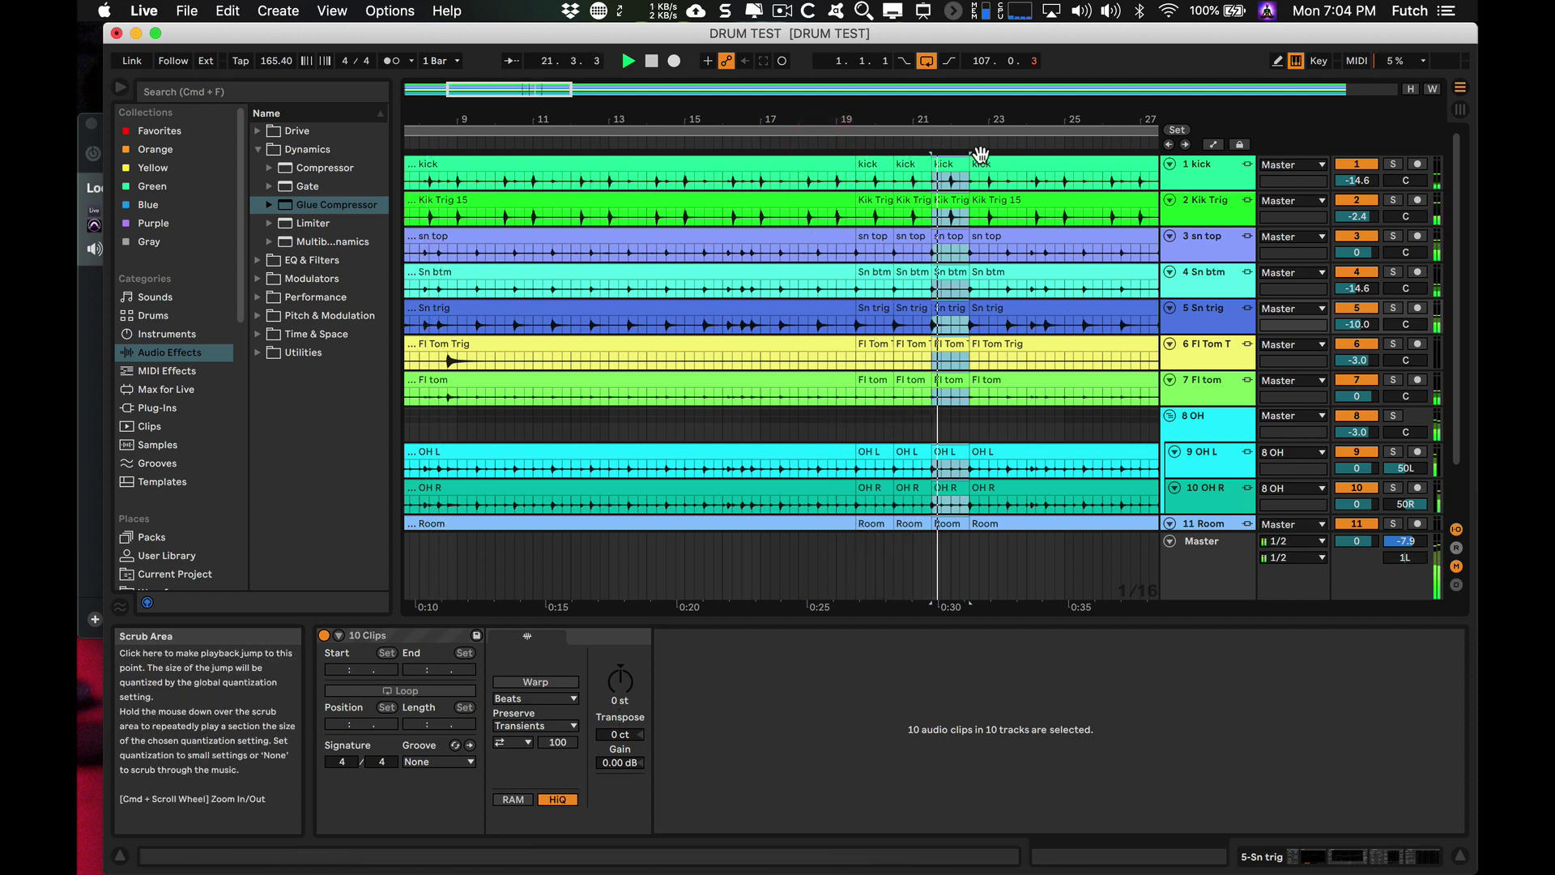
key(super+z)
key(super+z)
key(super+z)
key(super+z)
key(super+z)
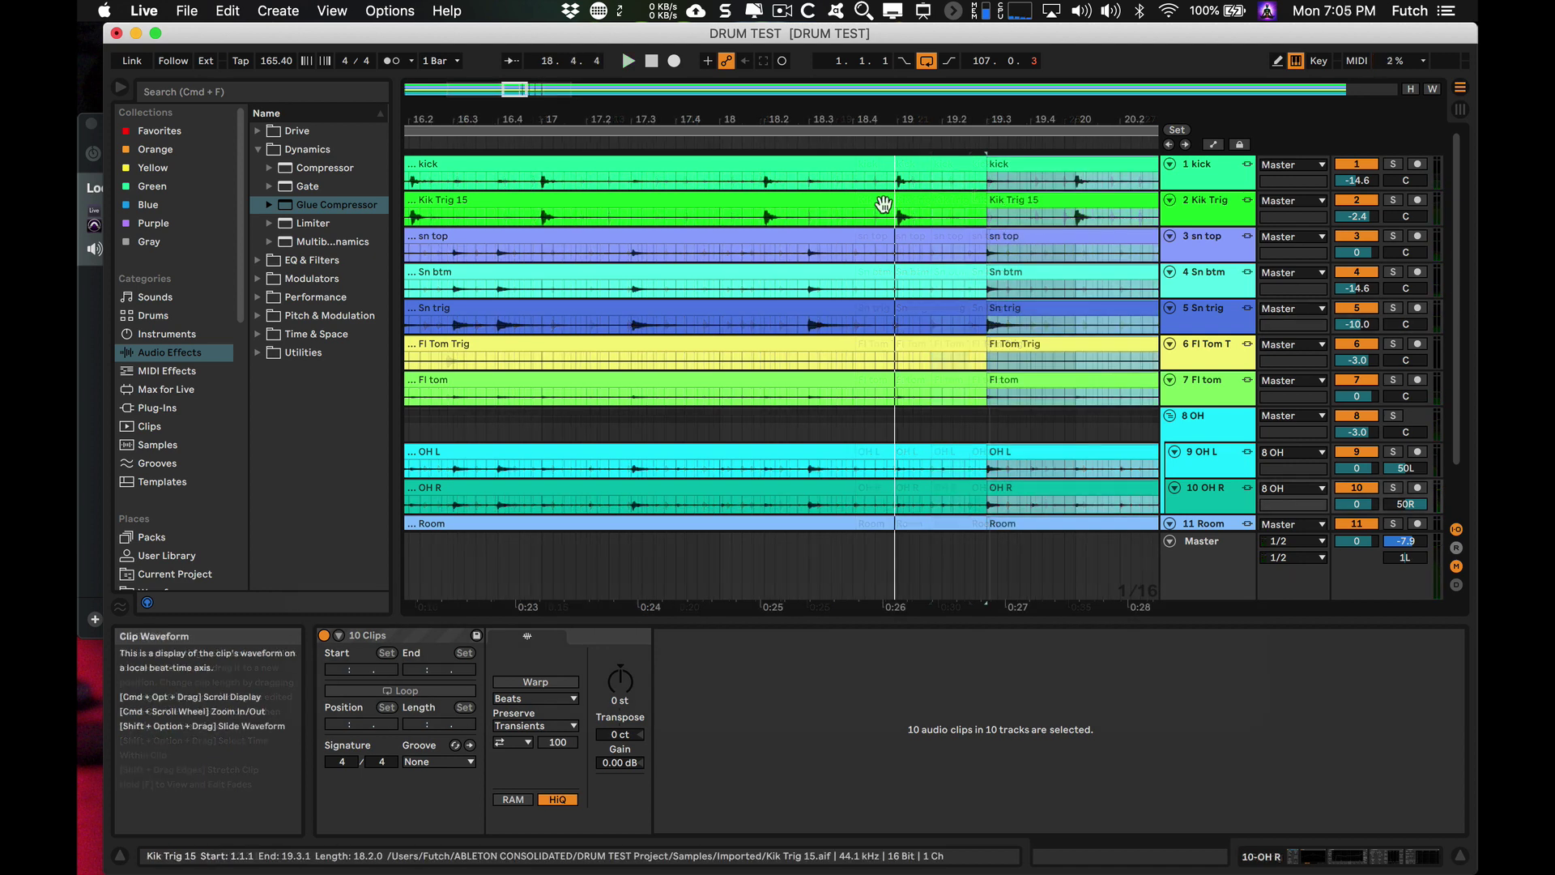
- Repeat a 1/16 slice at bar 18.2 six times for a stutter and play it
click(770, 221)
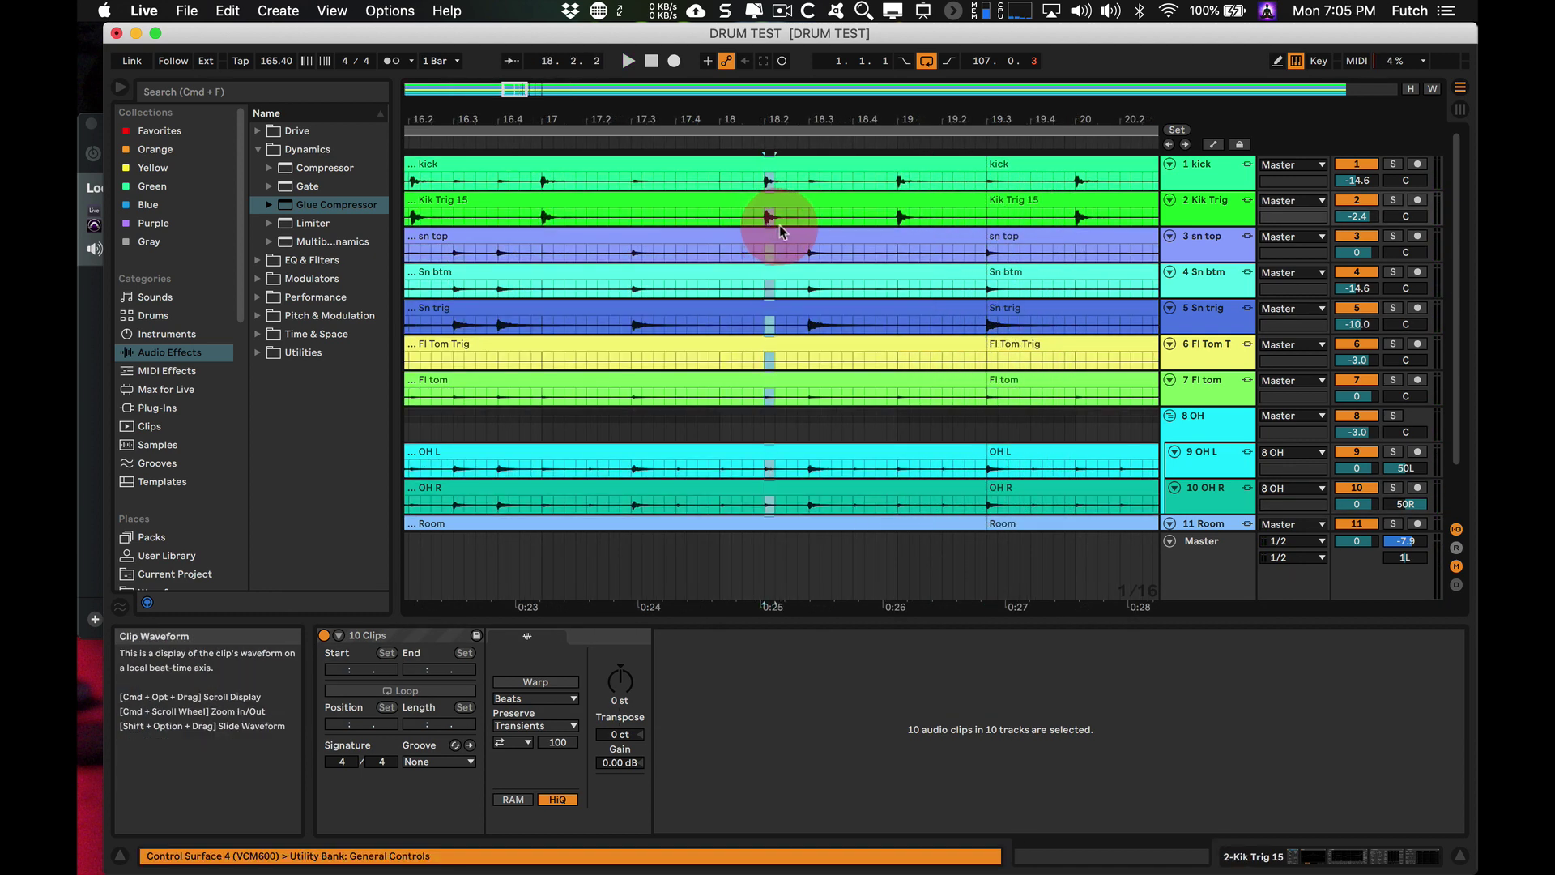
key(super+d)
key(super+d)
key(super+d)
key(super+d)
key(super+d)
key(super+d)
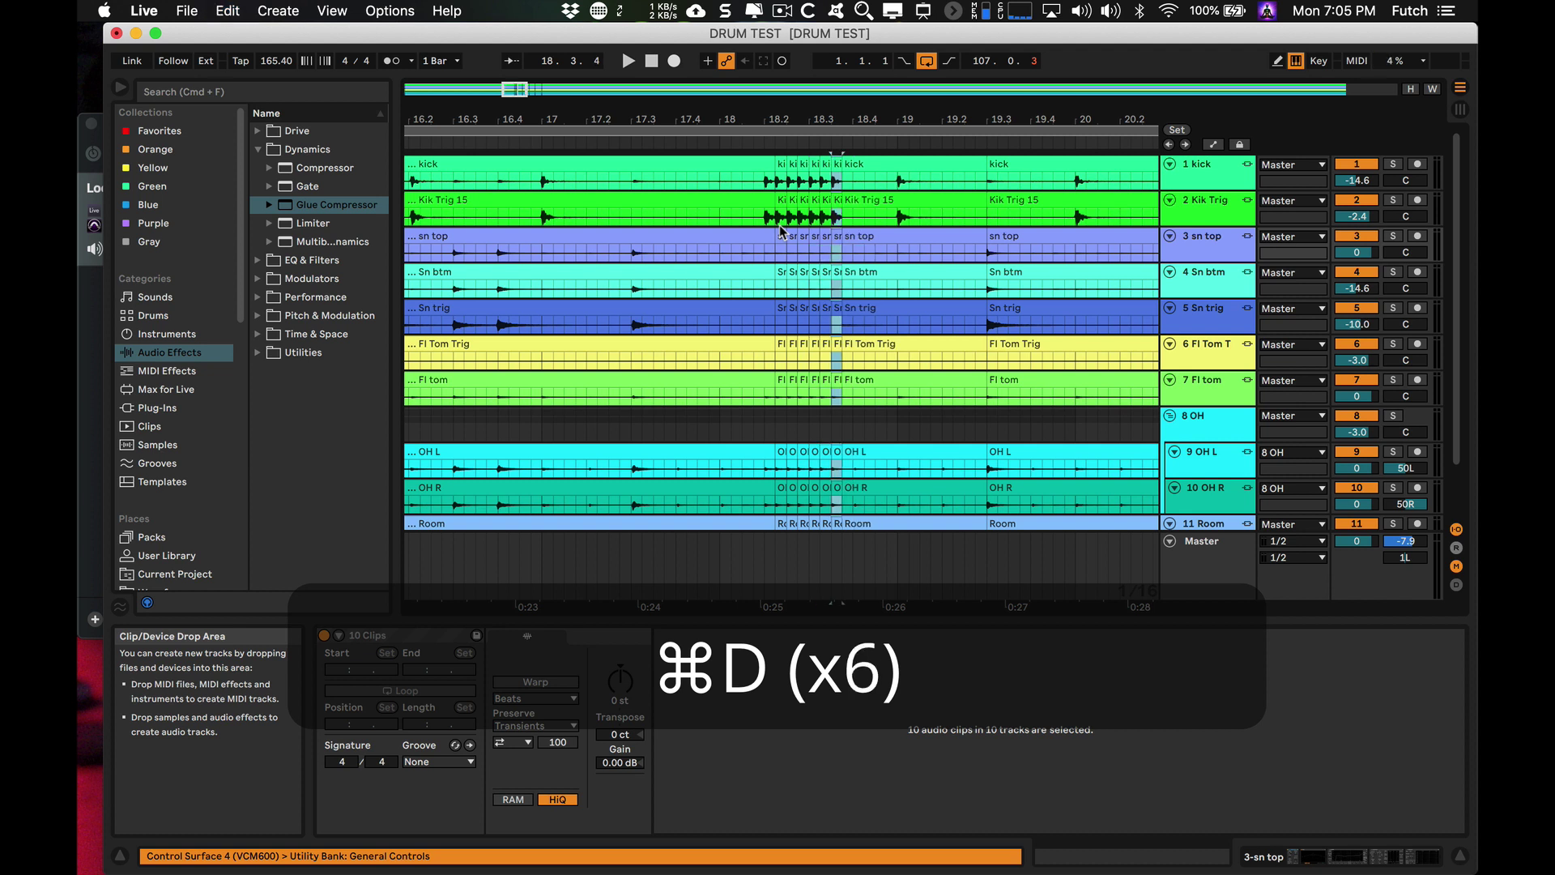
key(space)
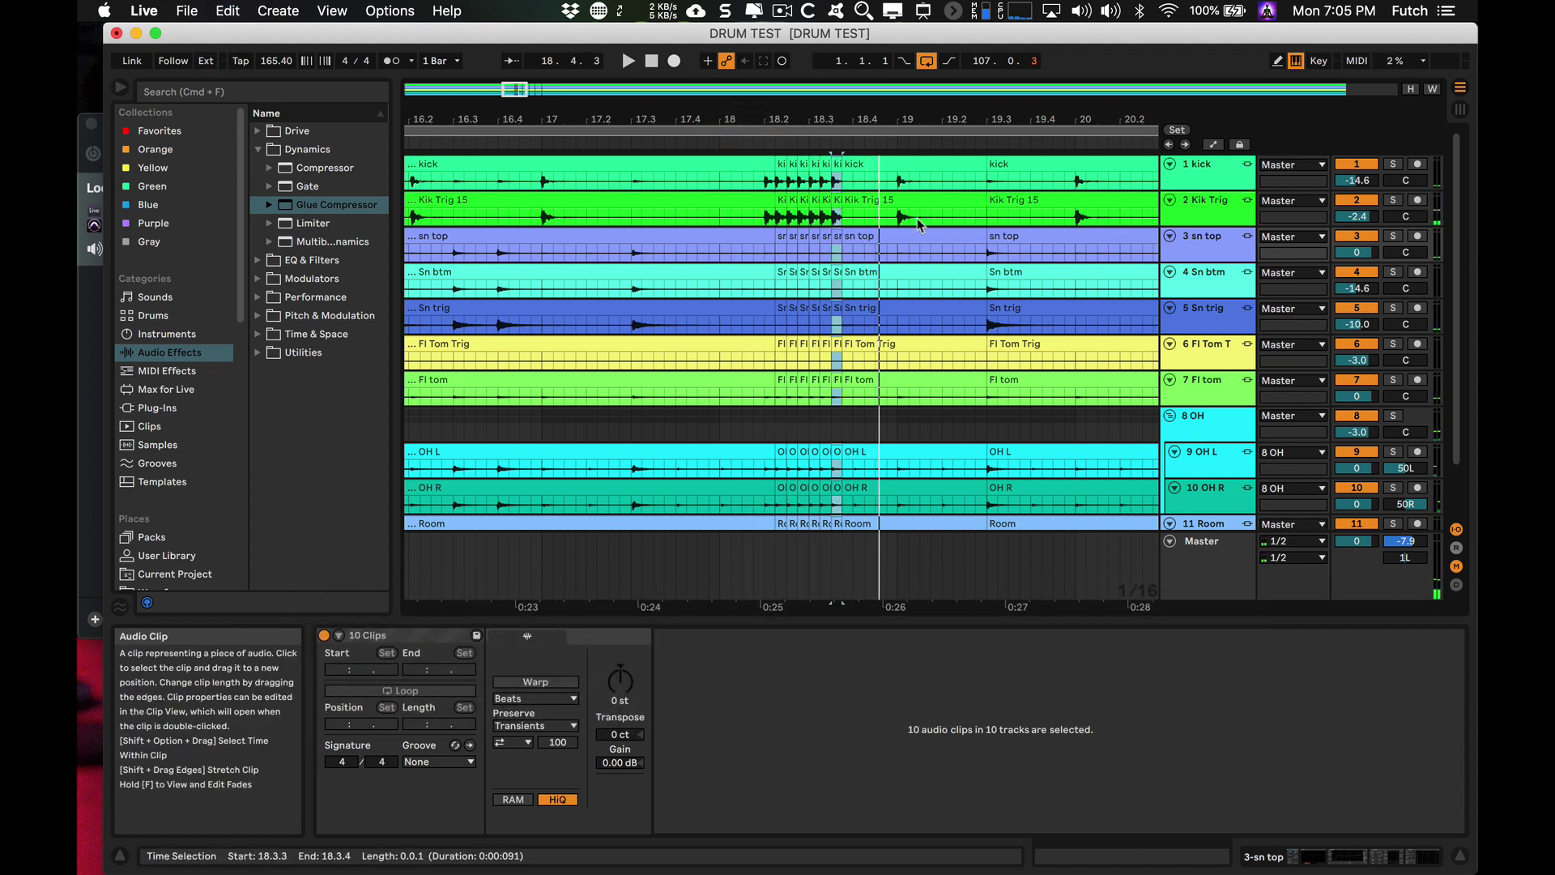
- Split the section from bar 19, move it to 17.4, duplicate it, then unlink the drum tracks
drag(896, 231, 987, 235)
key(super+e)
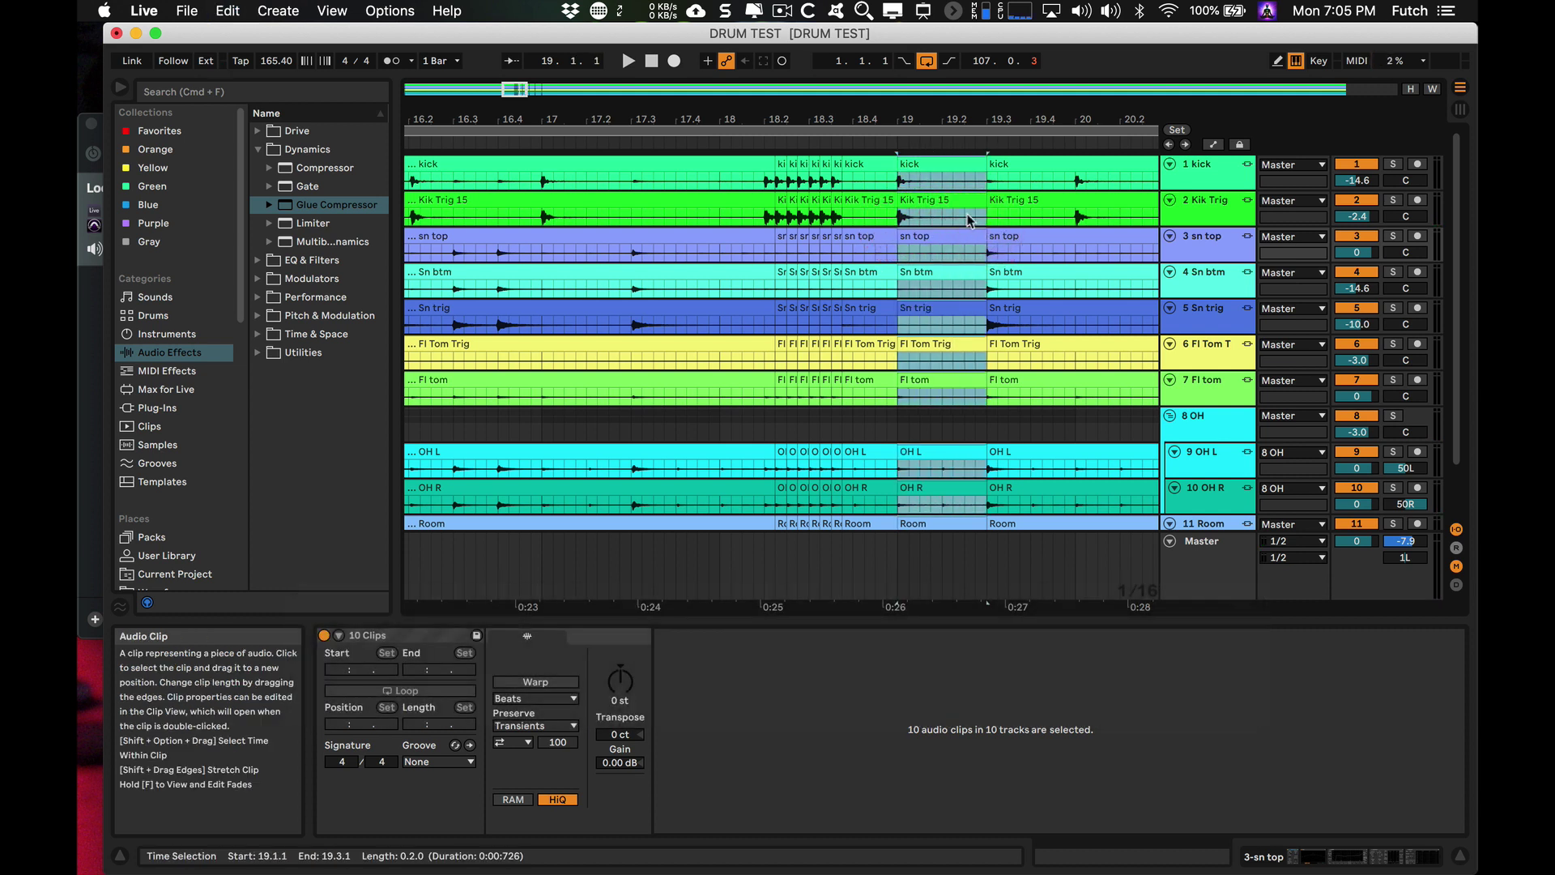
drag(939, 166, 680, 182)
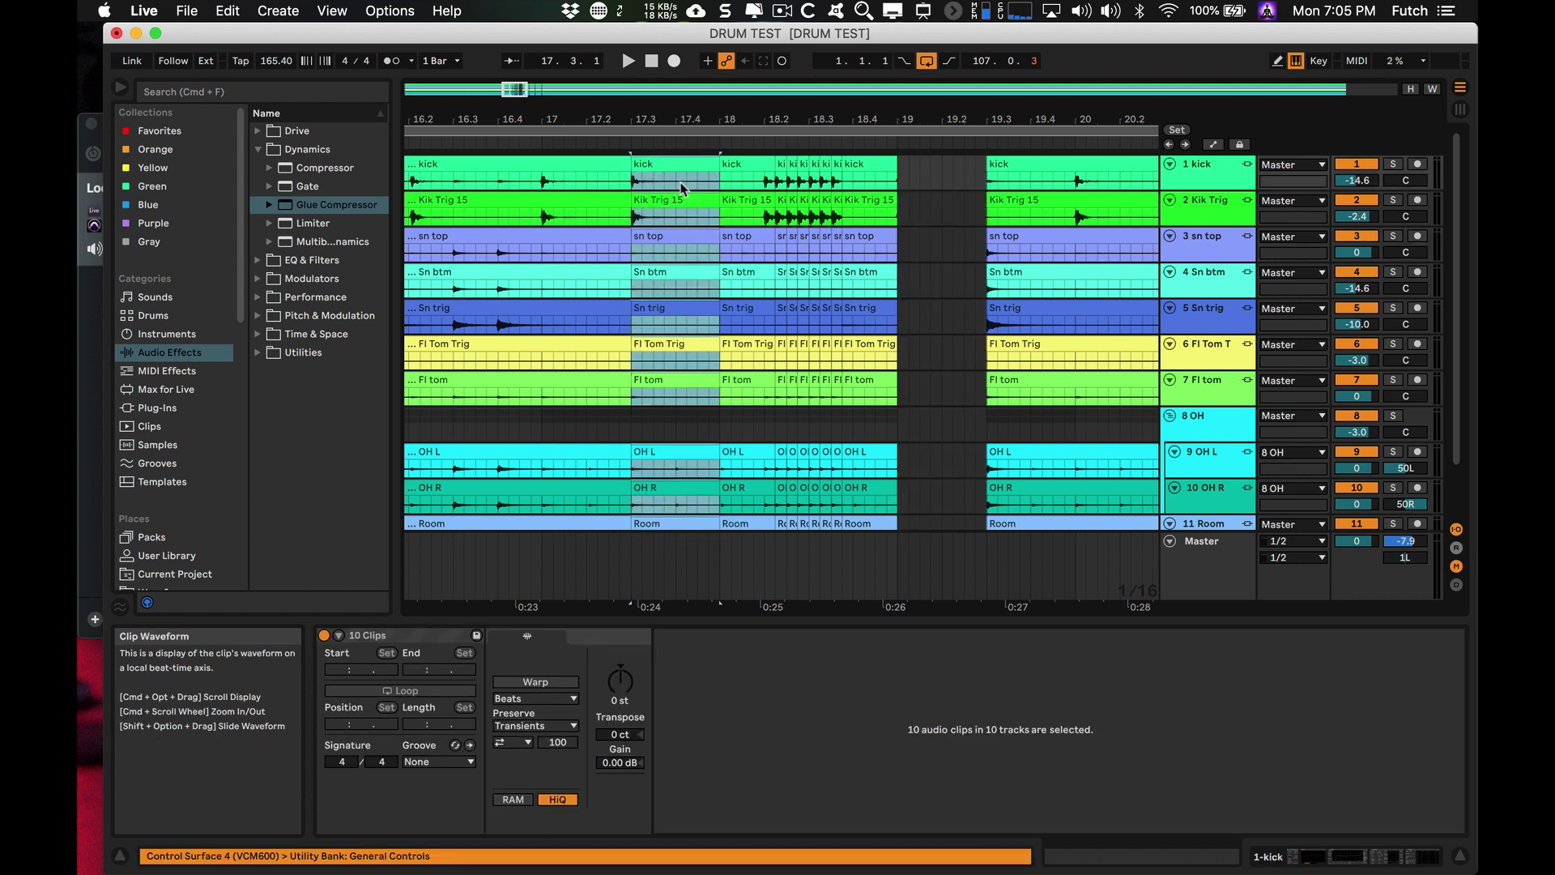
key(super+d)
key(super+d)
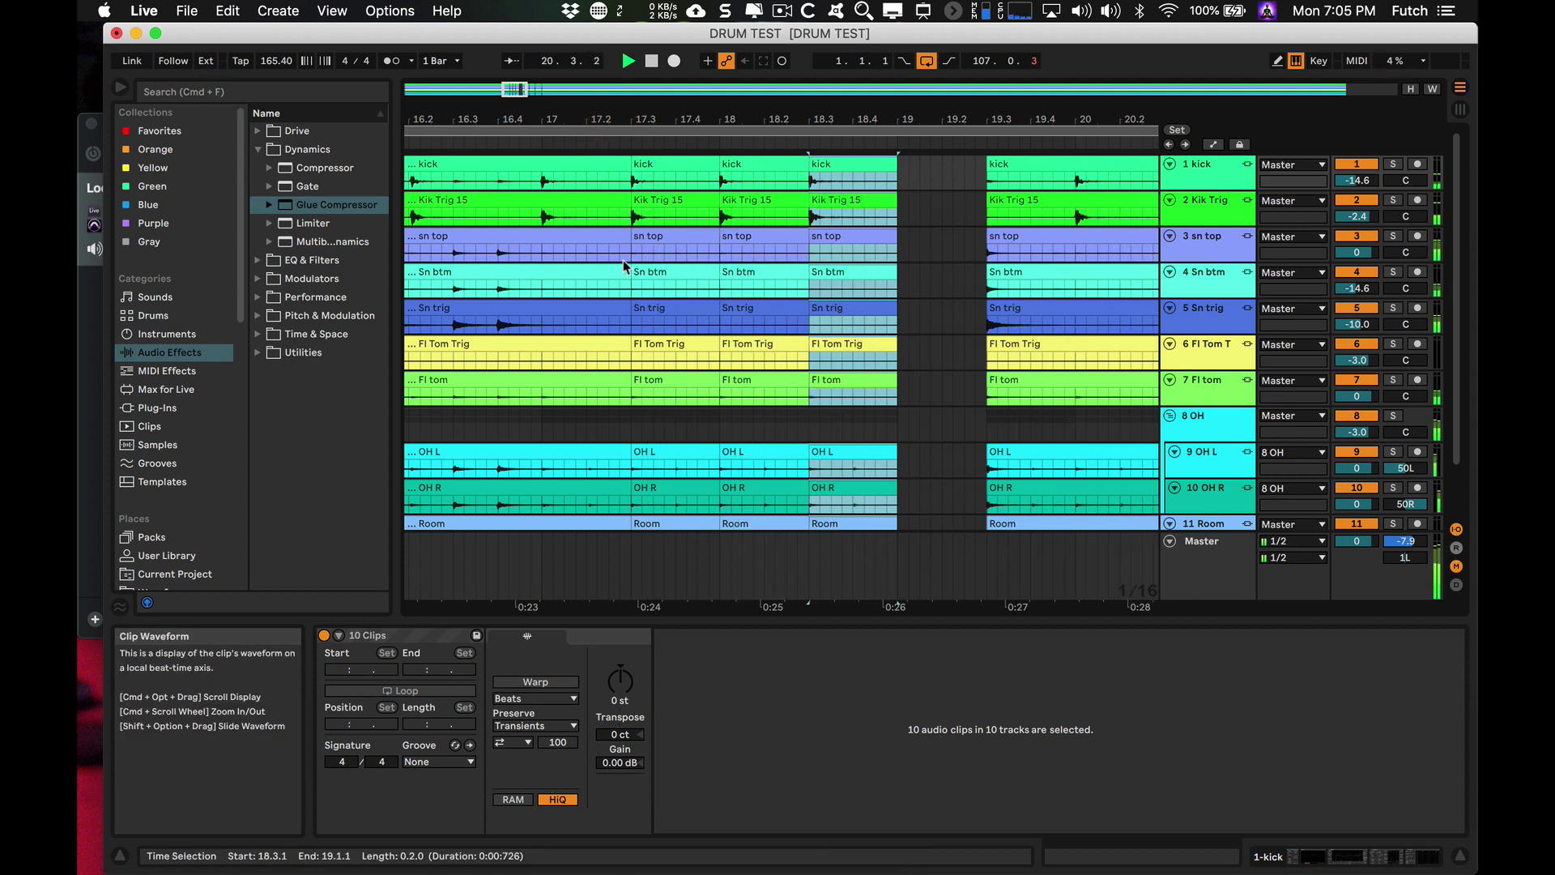
key(space)
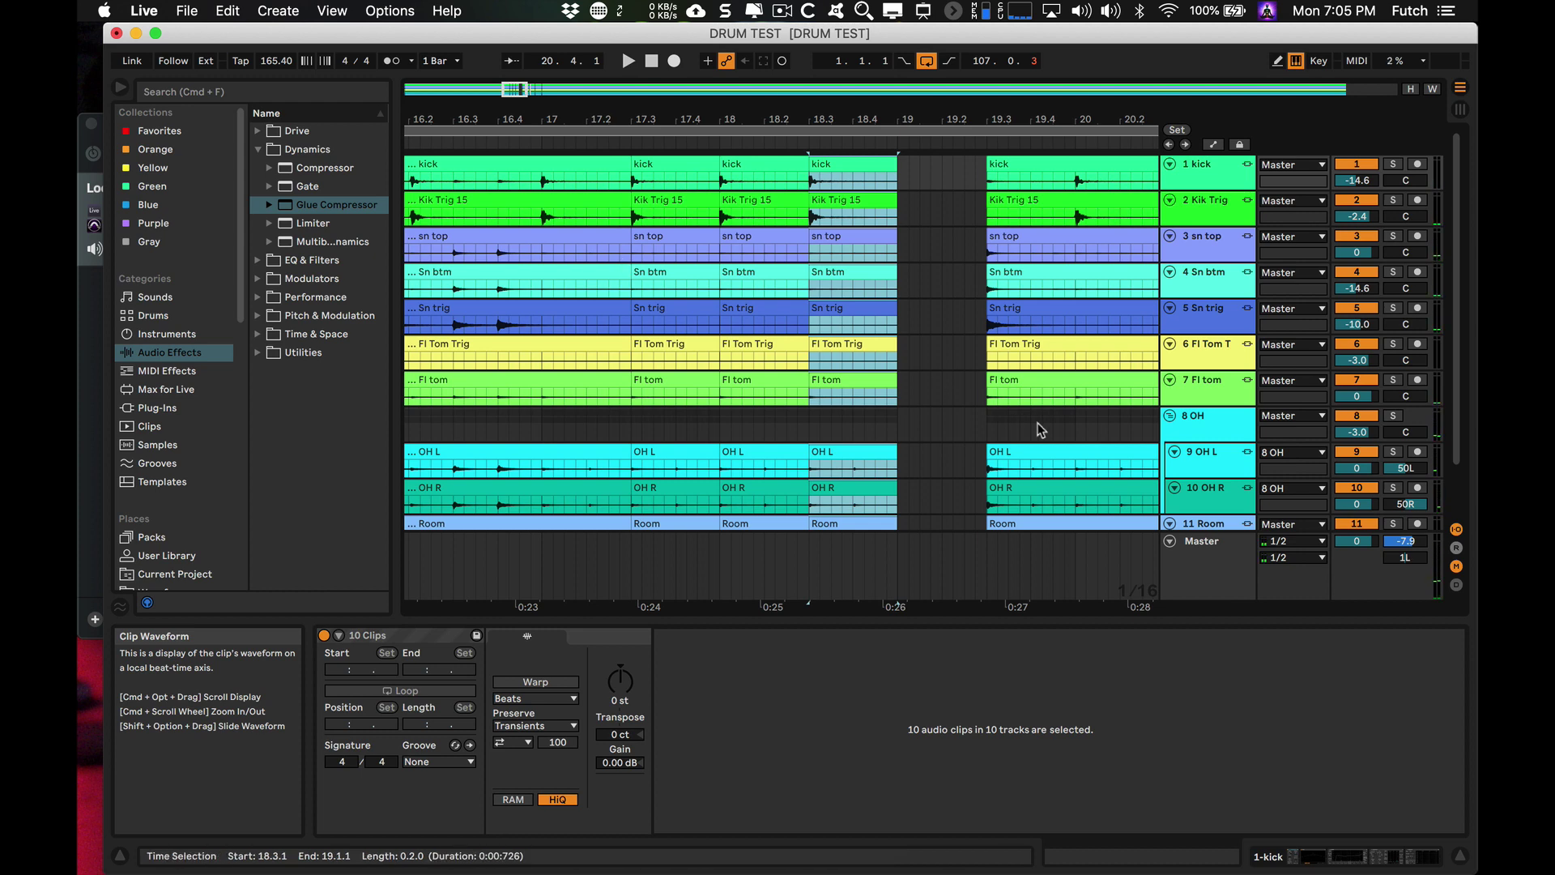
right_click(1243, 456)
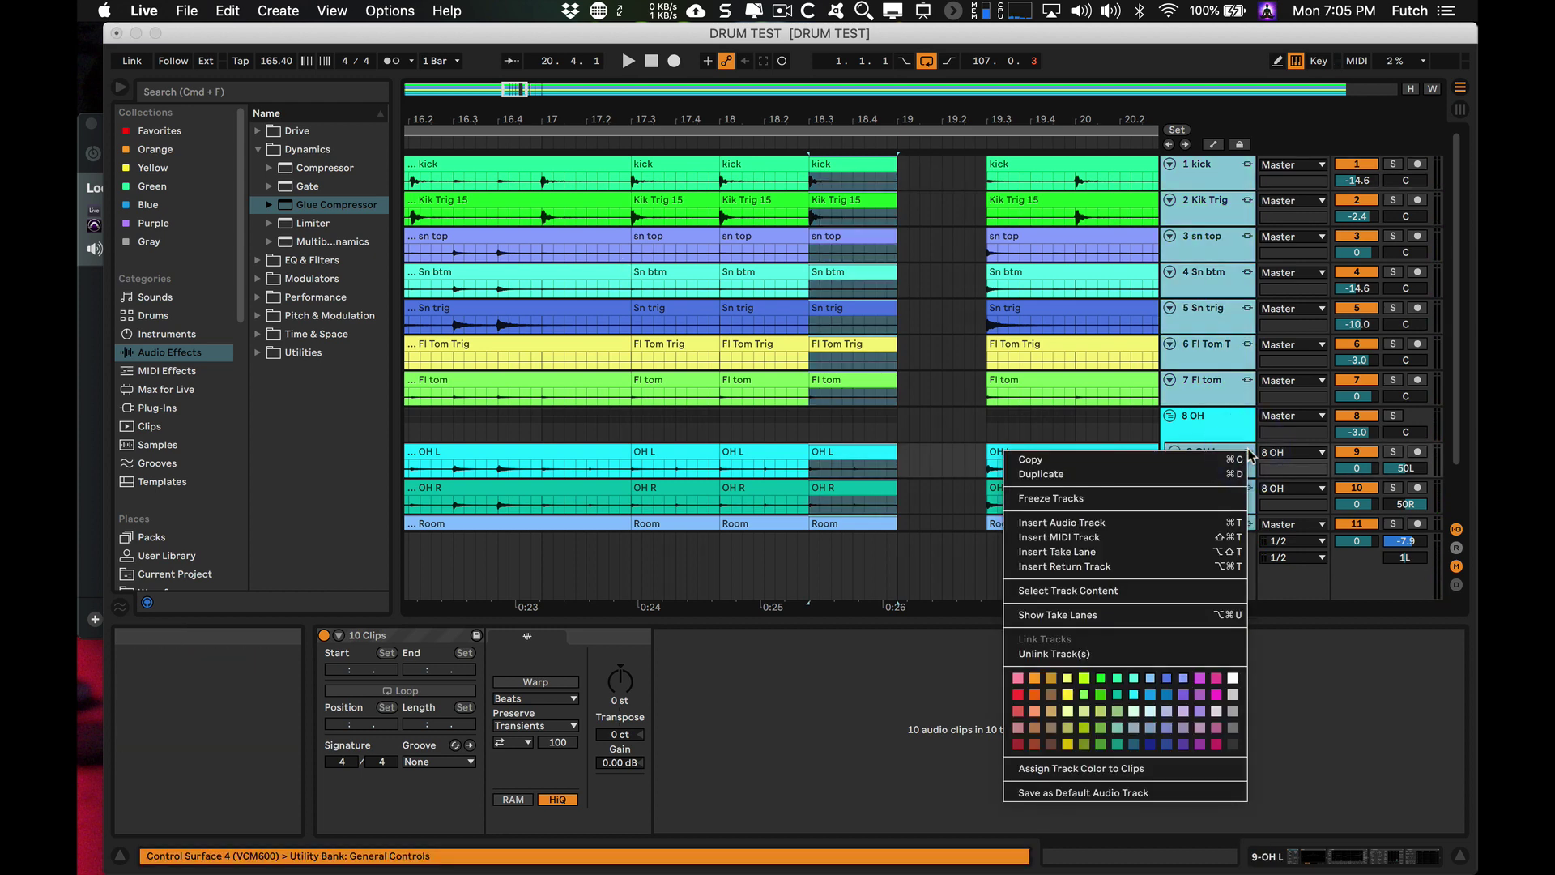
click(1105, 654)
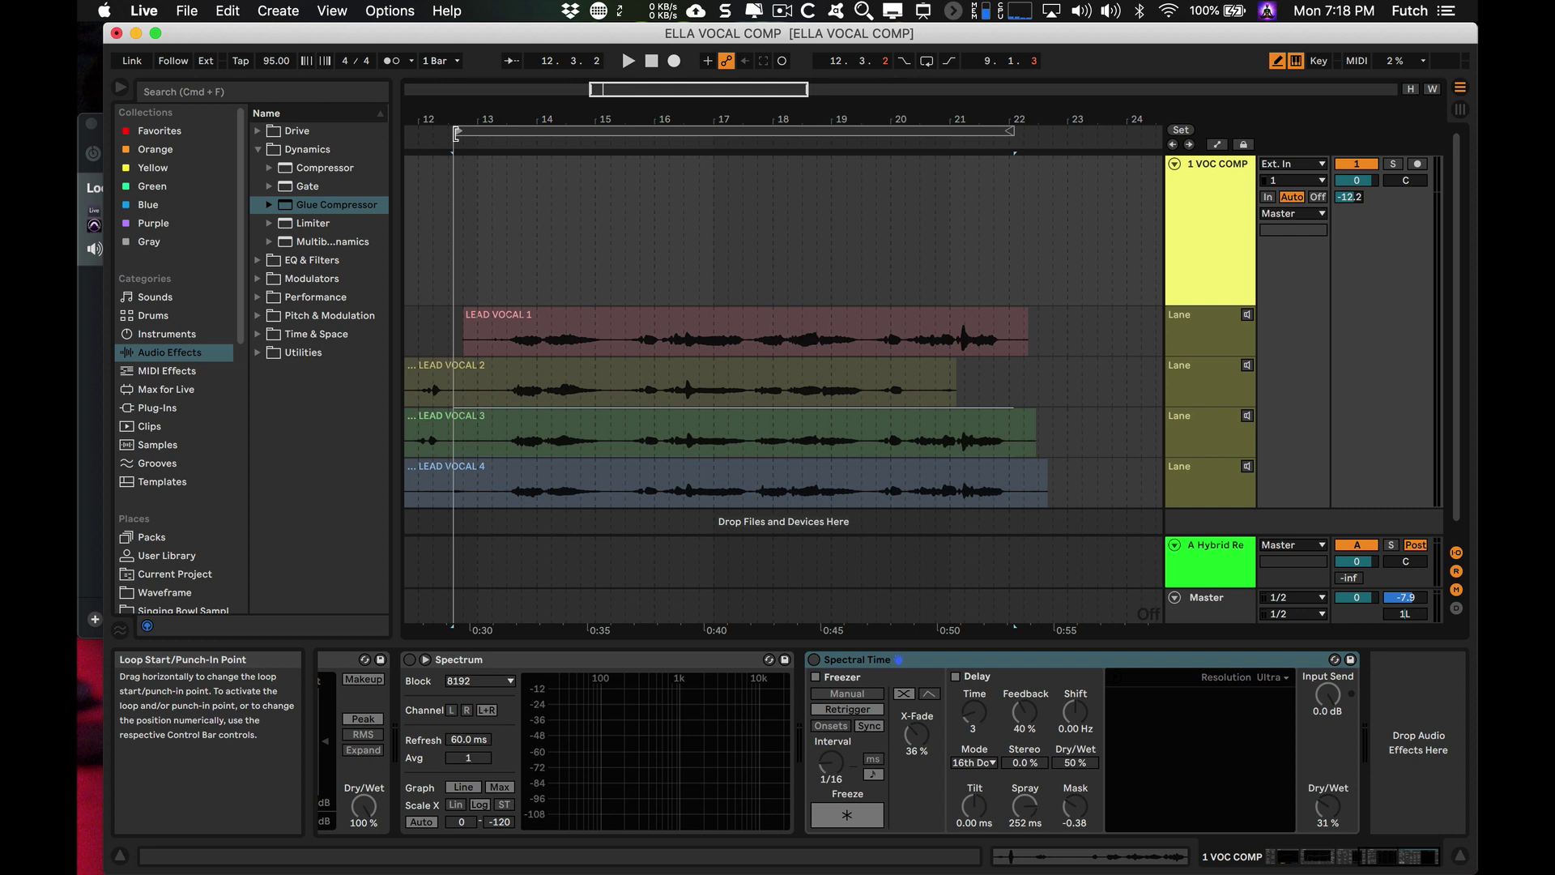
- Set the loop start to 13.2.4, comp a LEAD VOCAL 1 phrase then a LEAD VOCAL 2 phrase, and play
drag(456, 134, 509, 132)
click(784, 131)
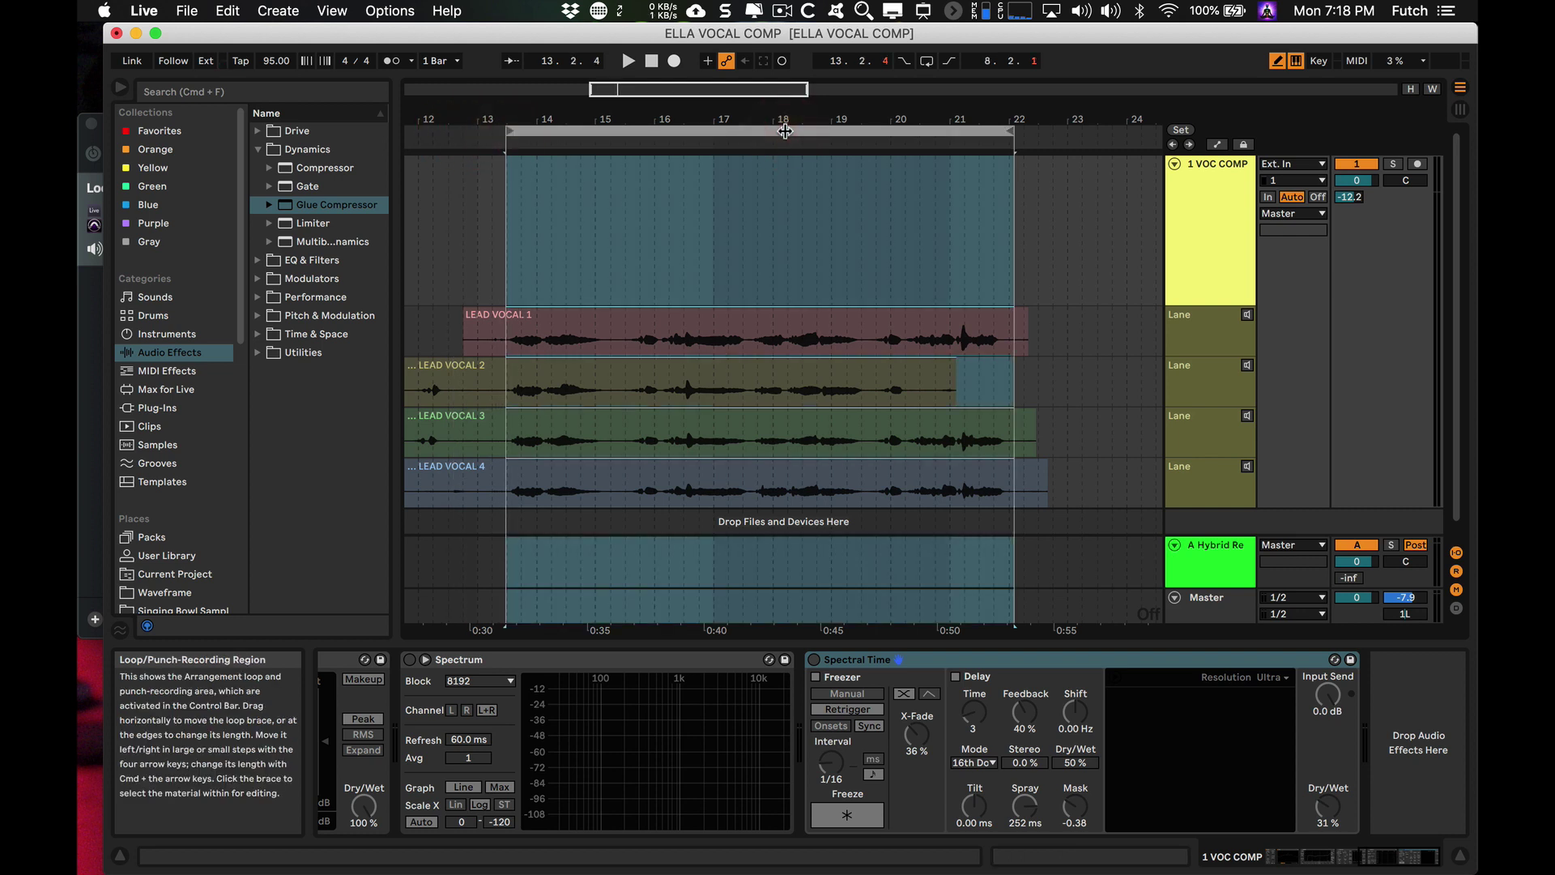
click(508, 326)
drag(508, 327, 553, 322)
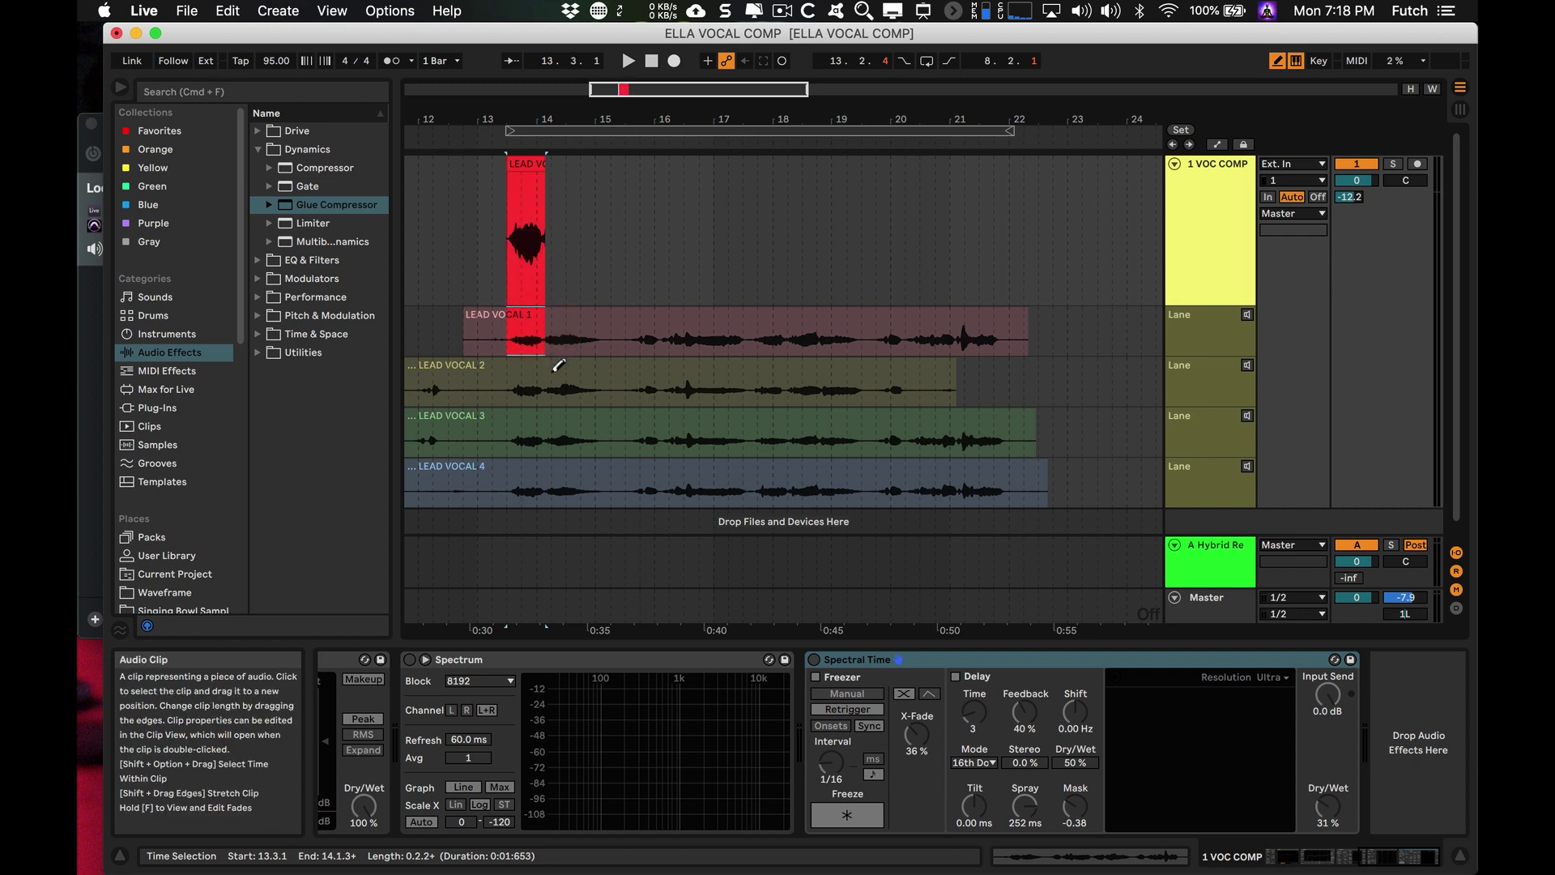
drag(542, 381, 599, 378)
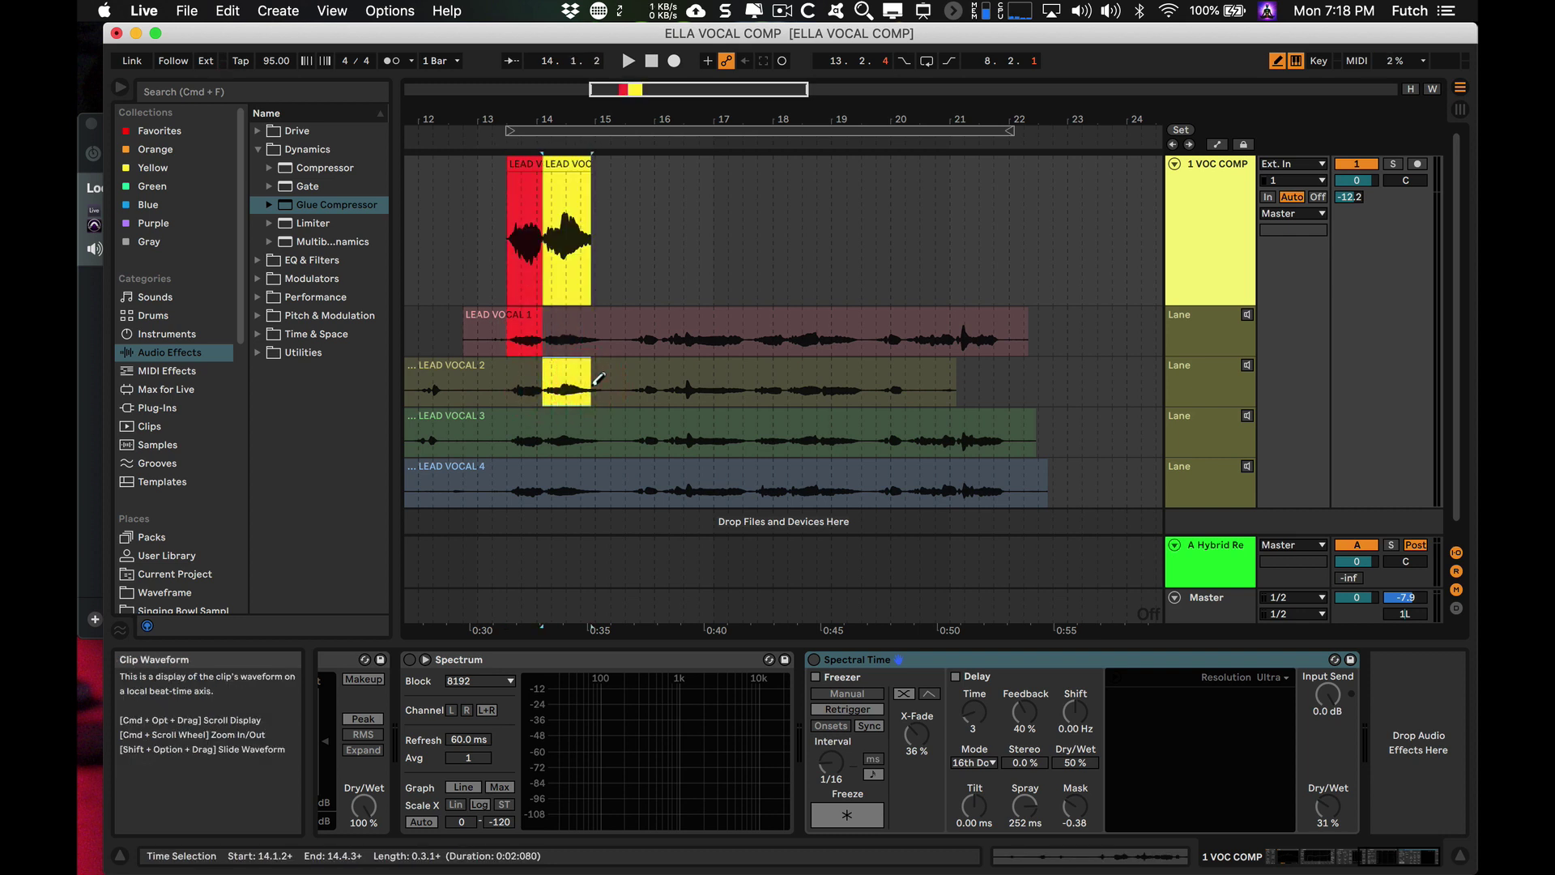
click(636, 131)
key(space)
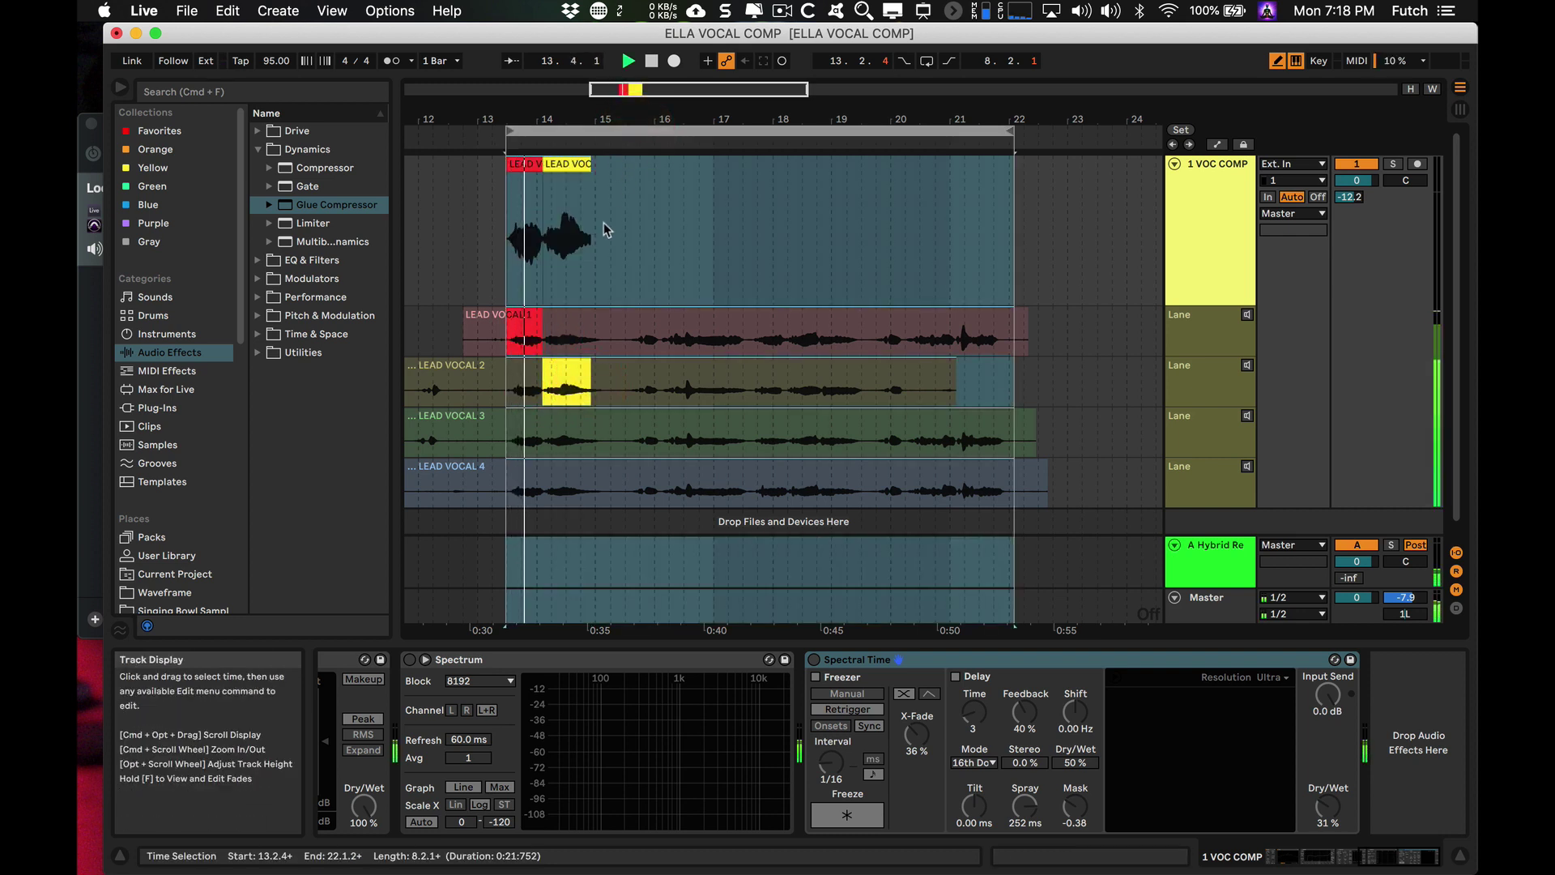